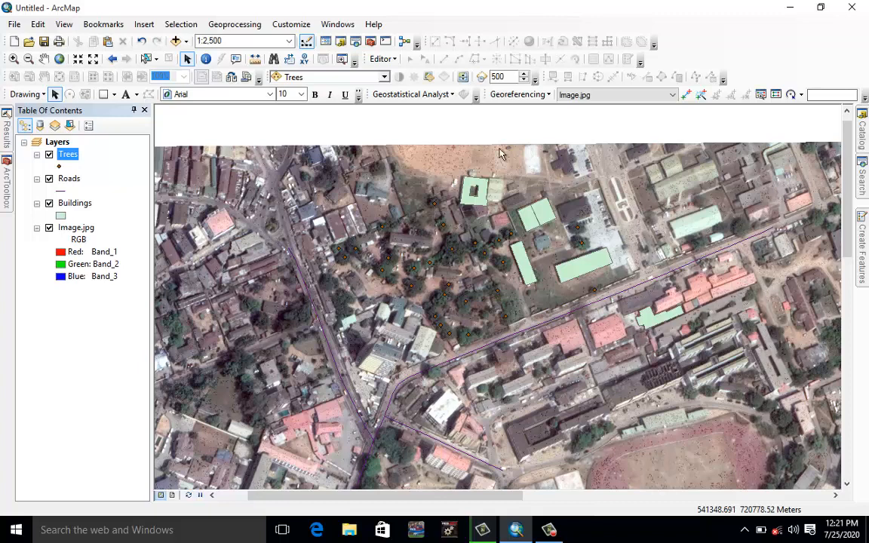
Open the Trees layer's attribute table to view its records, move it clear of the map features, and close it.
right_click(65, 155)
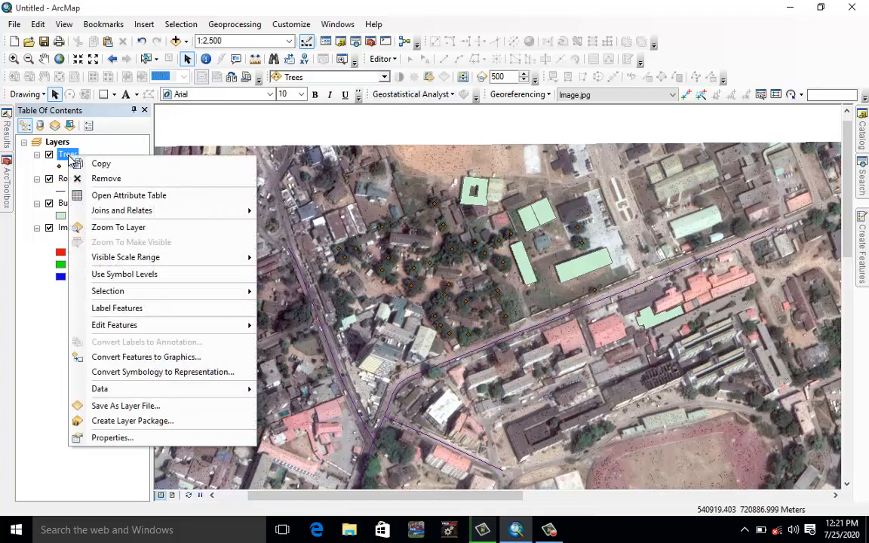
left_click(120, 195)
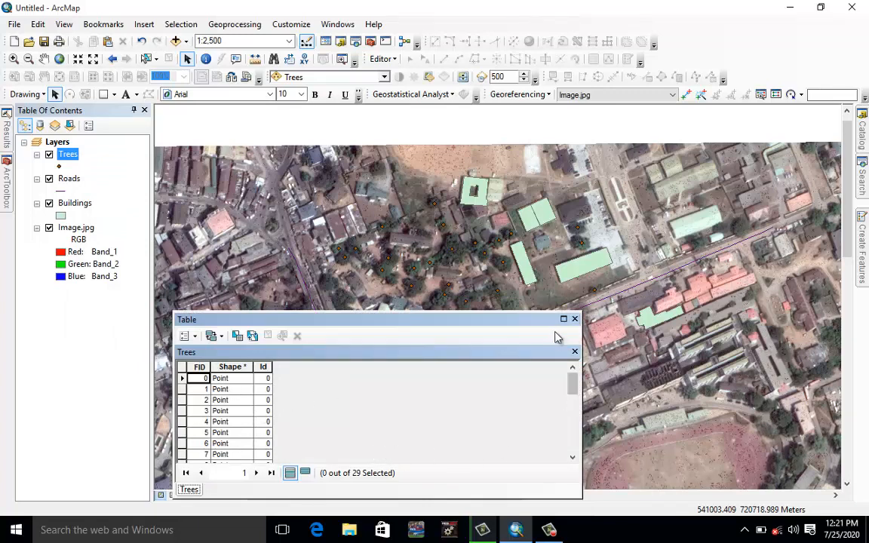
left_click_drag(499, 329, 657, 342)
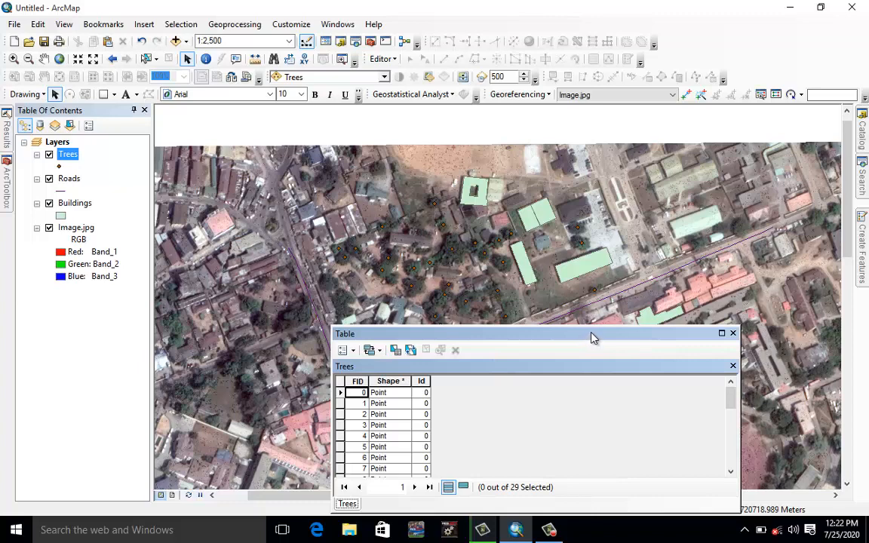
left_click_drag(593, 338, 685, 334)
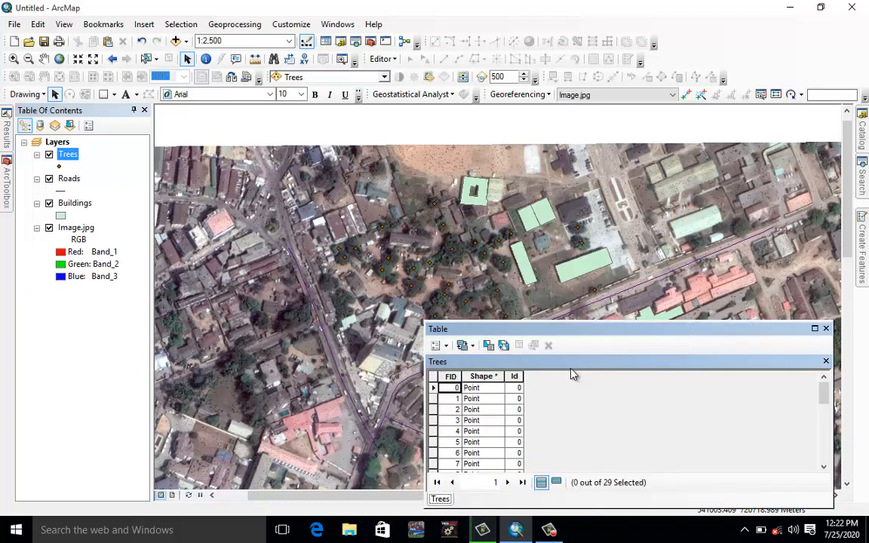
left_click(827, 329)
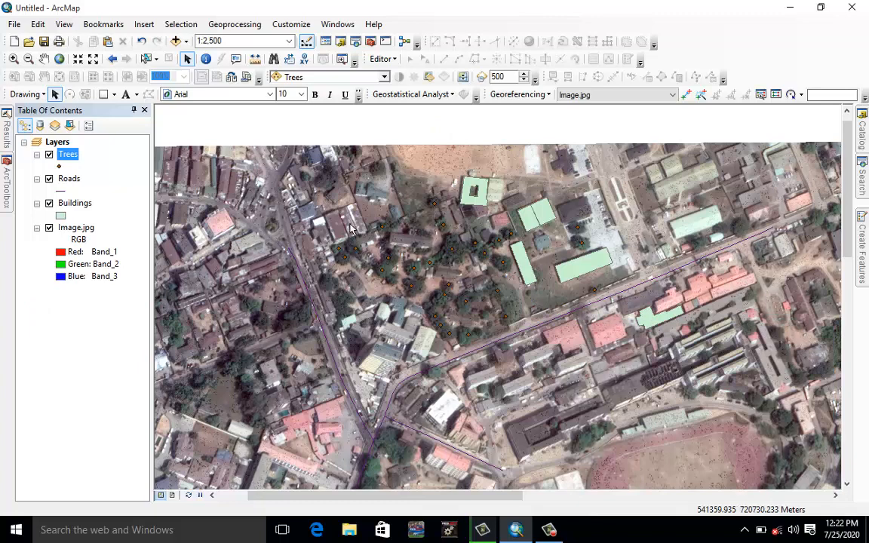
Reopen the Trees layer's attribute table and arrange it so the tree points on the map stay in view.
right_click(66, 157)
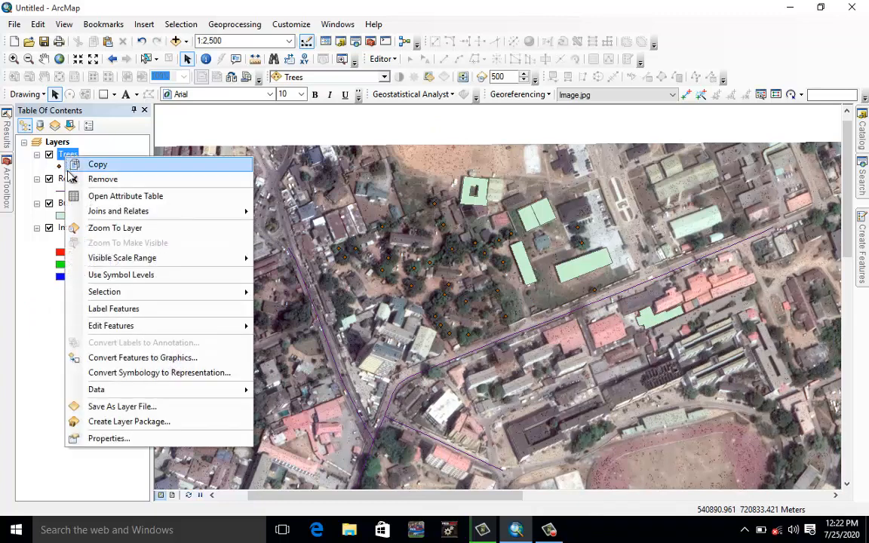
left_click(119, 196)
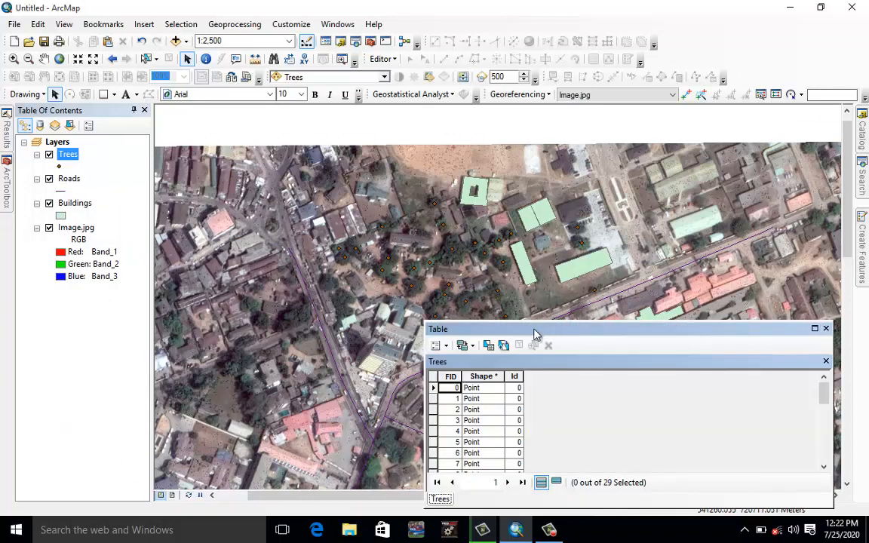
mouse_move(538, 333)
left_mouse_down()
mouse_move(524, 338)
mouse_move(545, 334)
mouse_move(531, 334)
left_mouse_up()
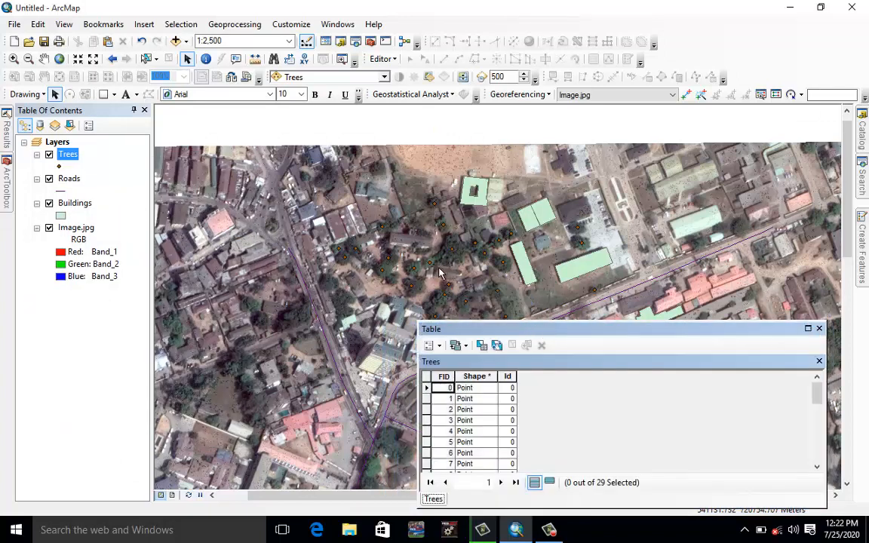
left_click_drag(411, 240, 334, 216)
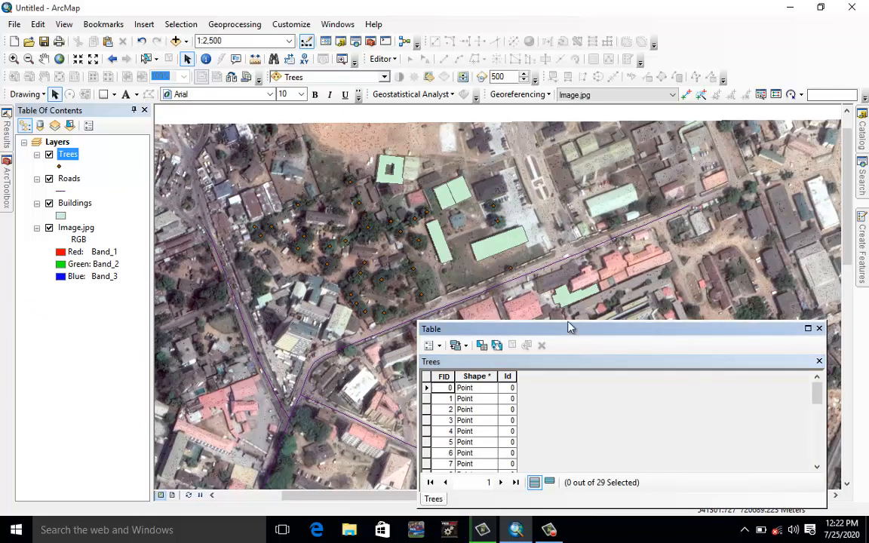
left_click_drag(568, 327, 589, 287)
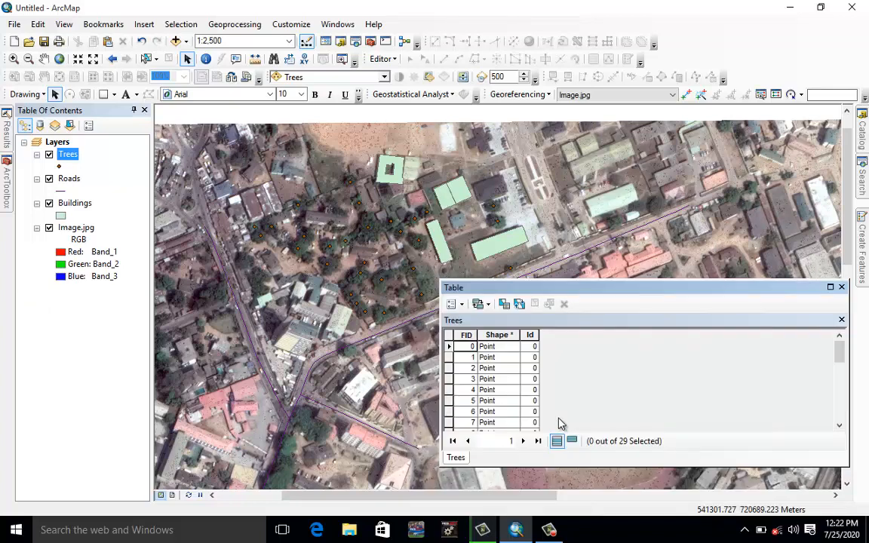
Add a Text field called Name with a length of 21 to the Trees attribute table.
left_click(461, 304)
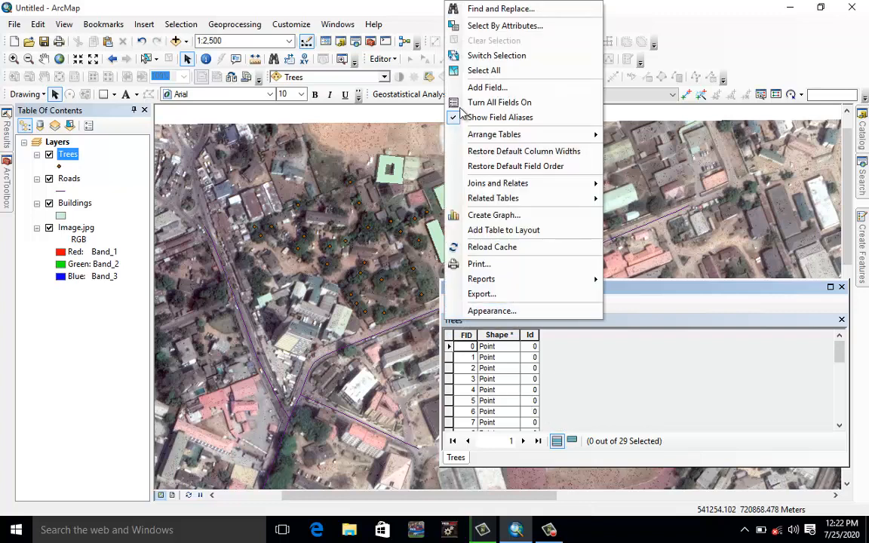
left_click(482, 88)
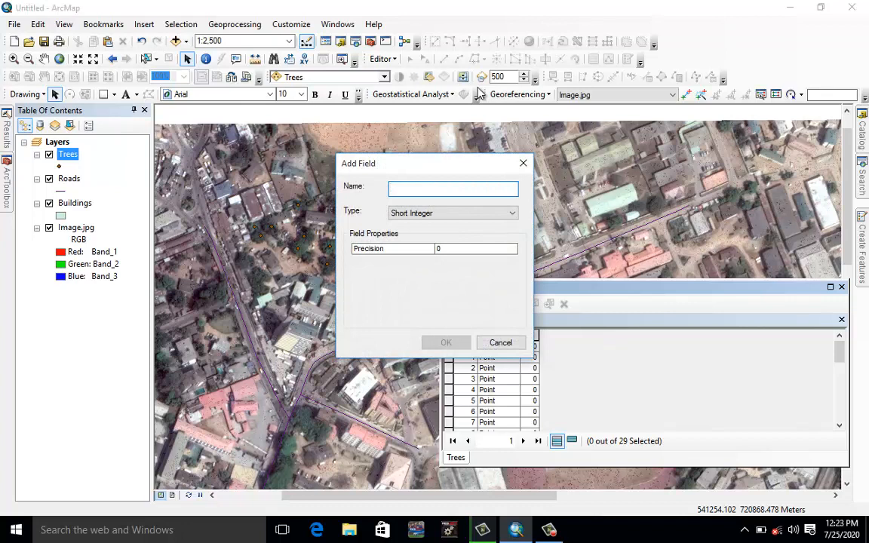
type("Name")
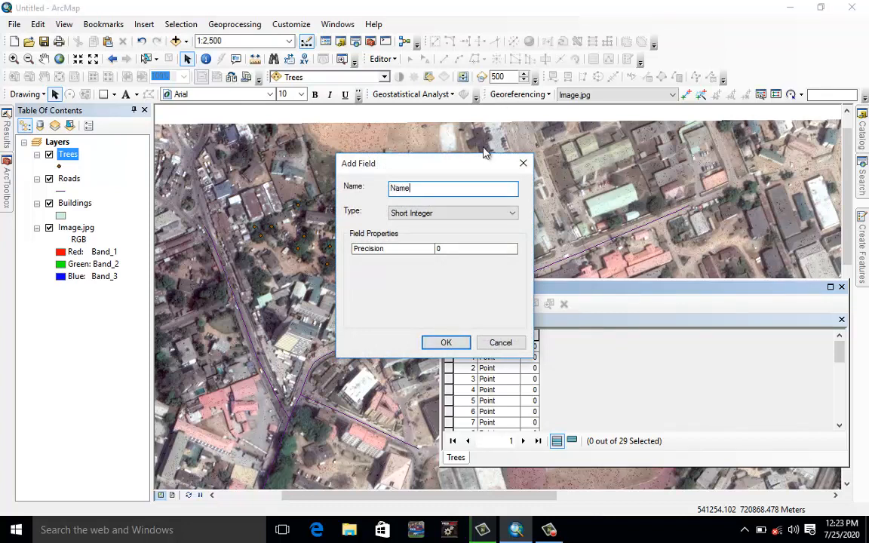
left_click(409, 215)
left_click(413, 263)
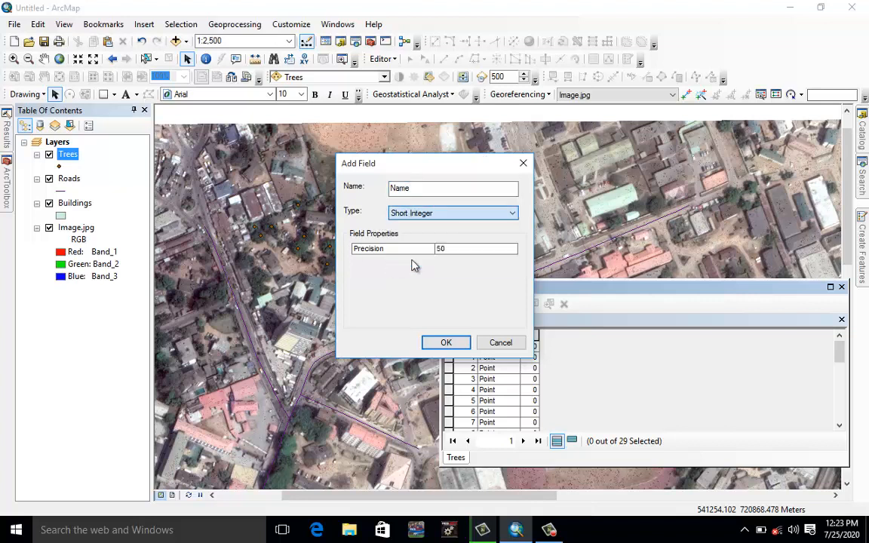
left_click(451, 249)
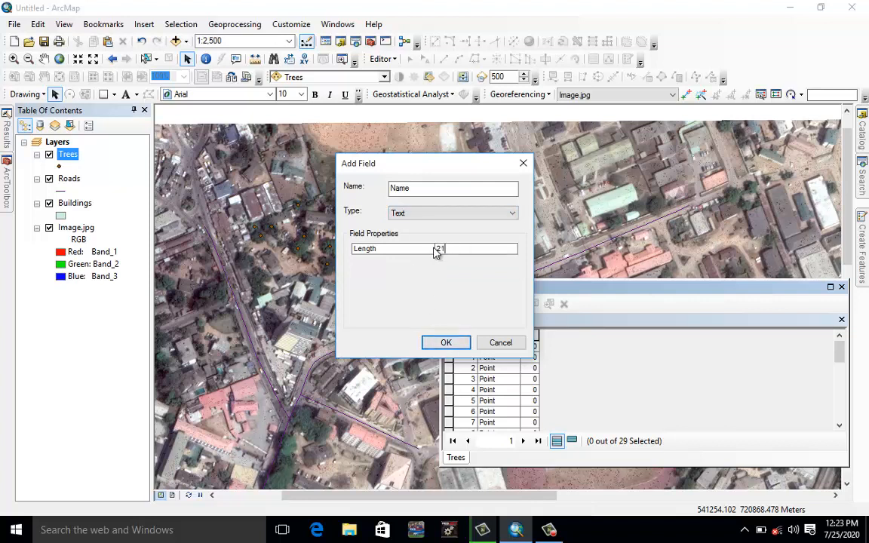
type("21")
left_click(446, 343)
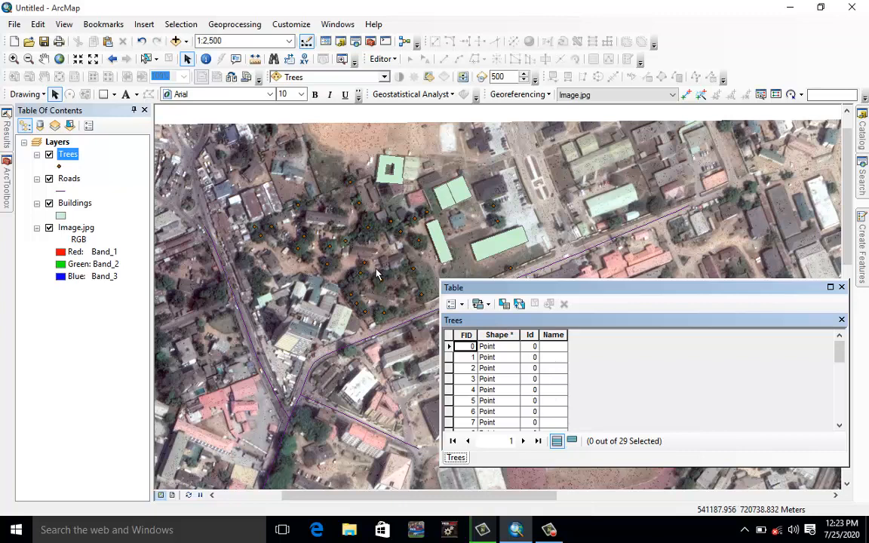
Add a field called Long of type Double to the Trees attribute table.
left_click(461, 306)
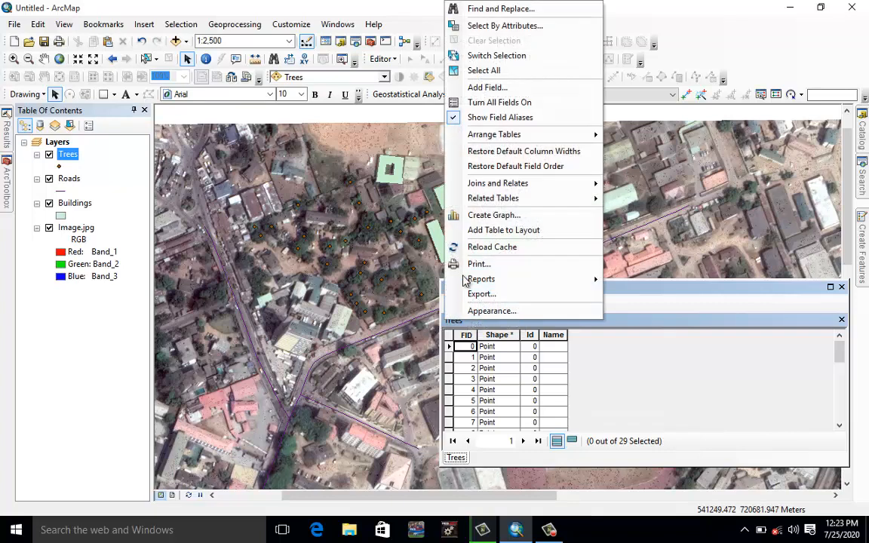
left_click(504, 86)
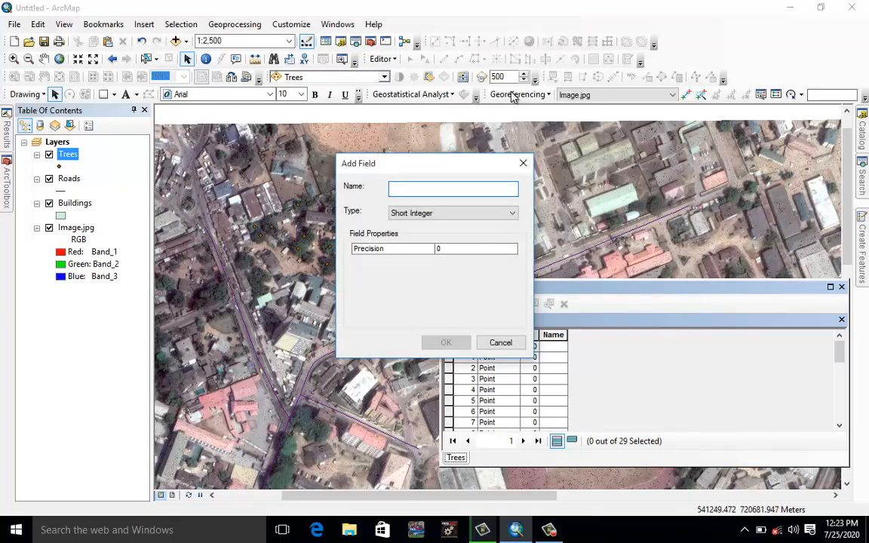
type("Long")
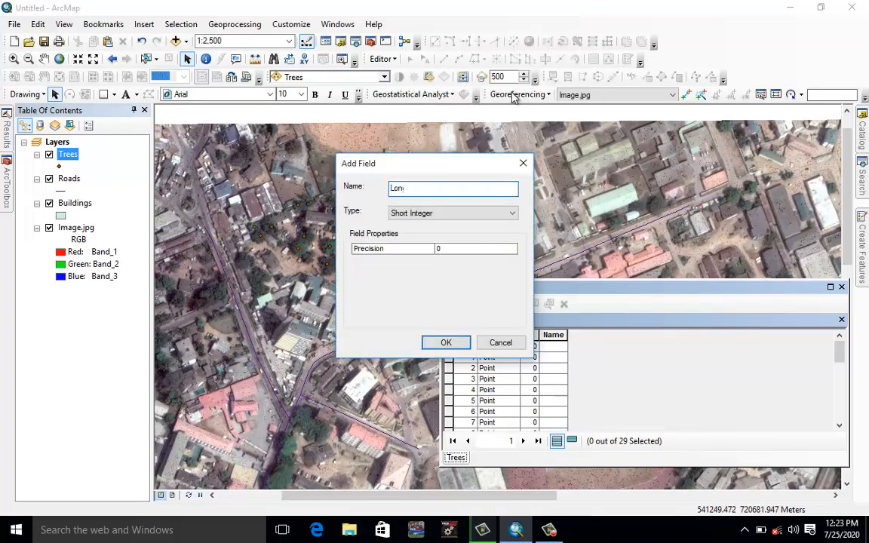
left_click(420, 213)
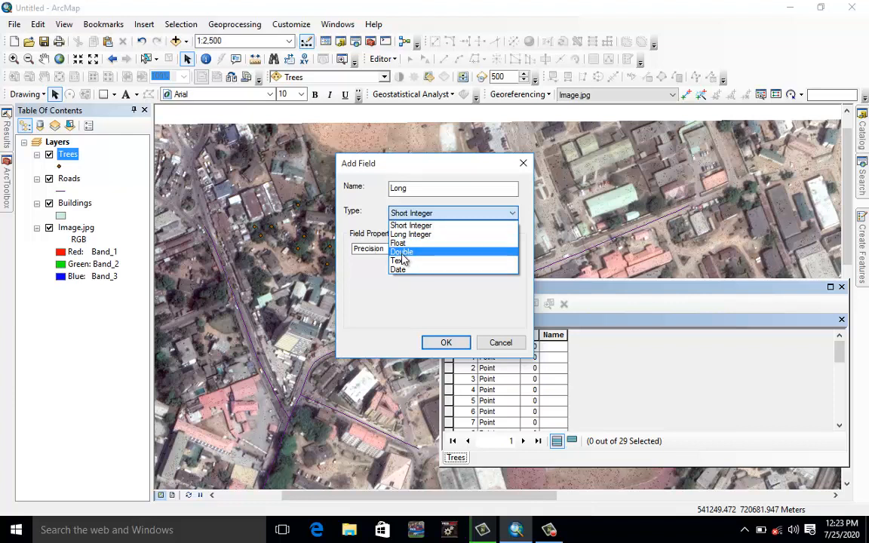
left_click(425, 259)
left_click(445, 342)
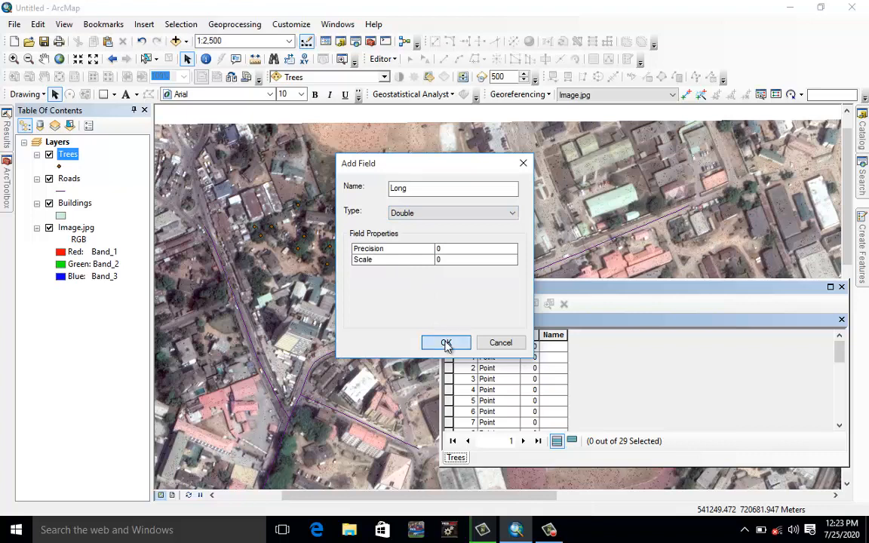
Add a field called Lat of type Double to the Trees attribute table.
left_click(452, 303)
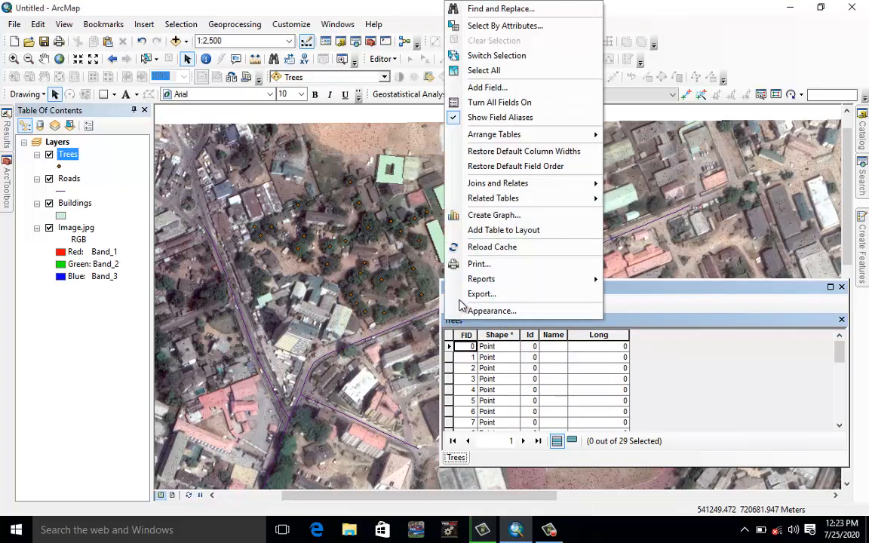
left_click(495, 87)
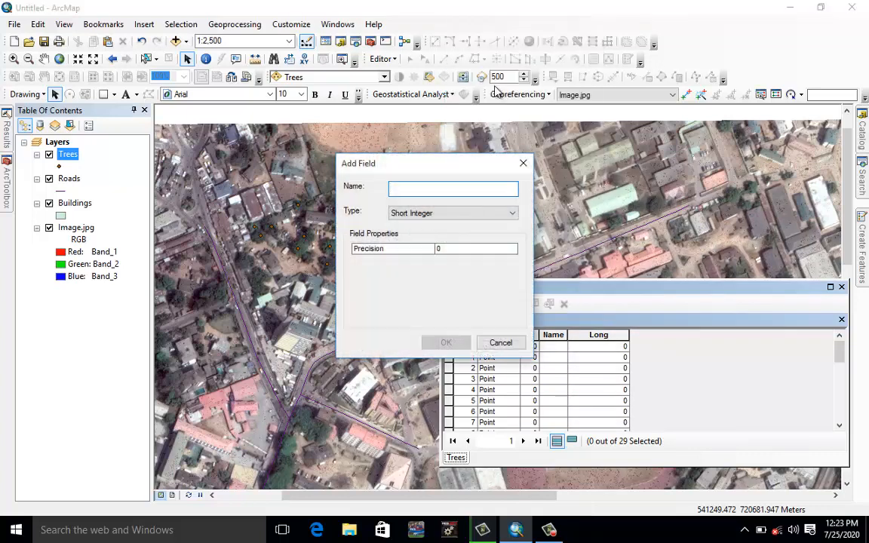
type("Lat")
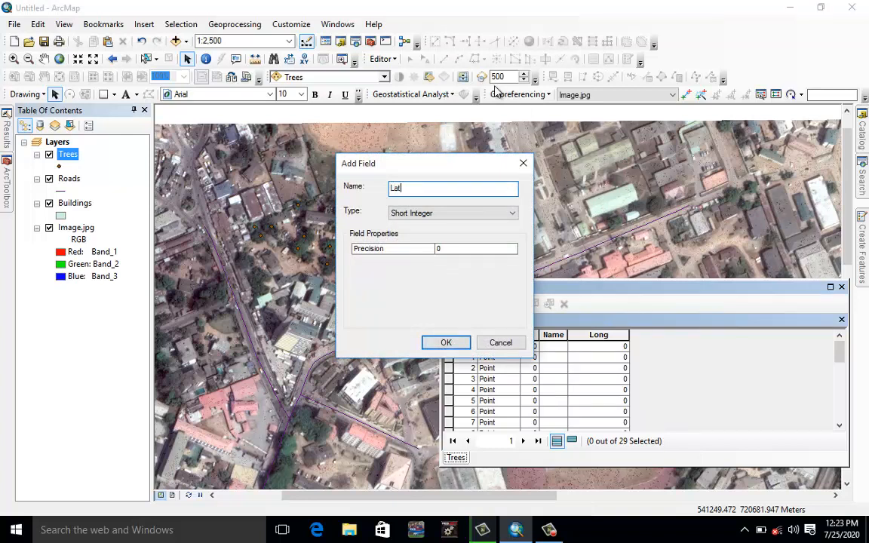
left_click(509, 216)
left_click(473, 254)
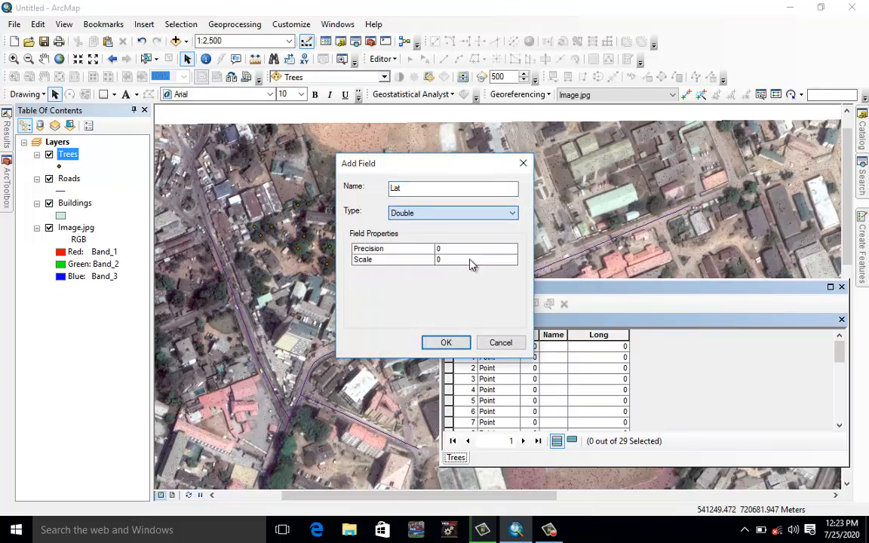
left_click(445, 343)
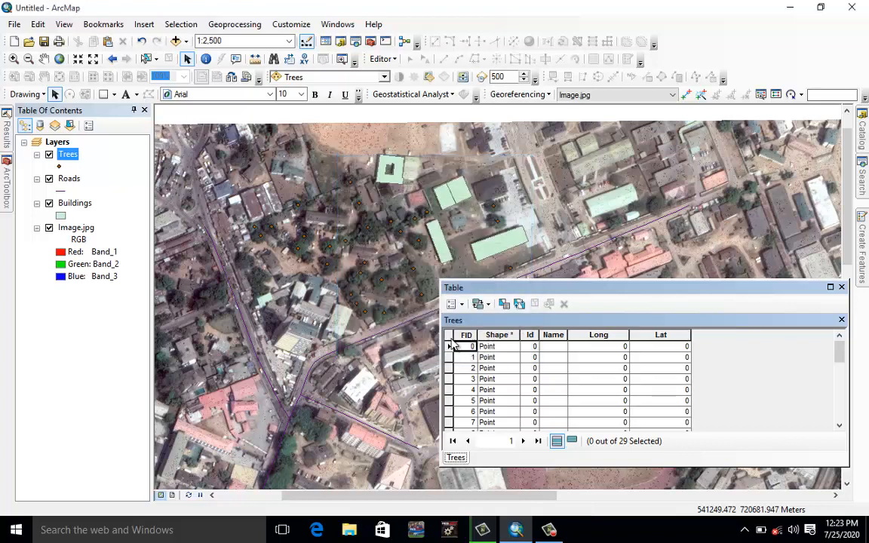
left_click(549, 531)
left_click(548, 531)
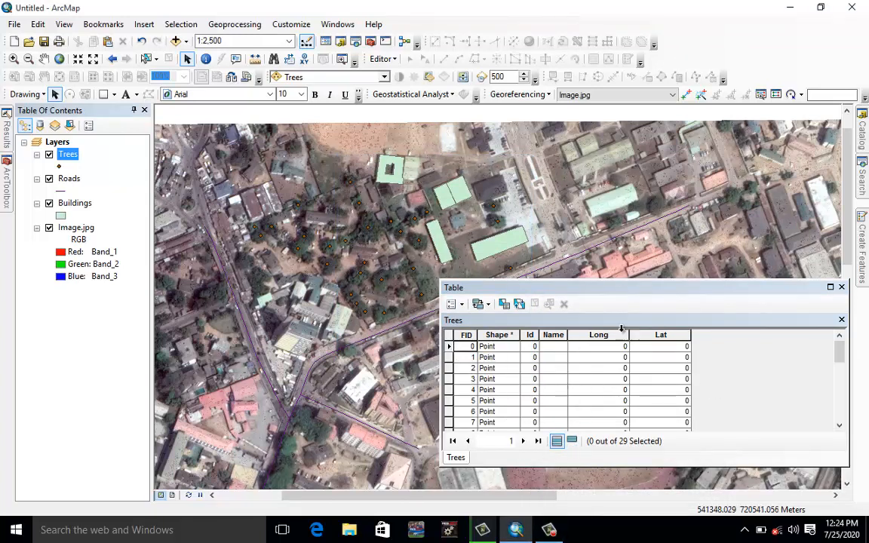
Select the first record's Name cell in the Trees table and start an edit session.
left_click(553, 349)
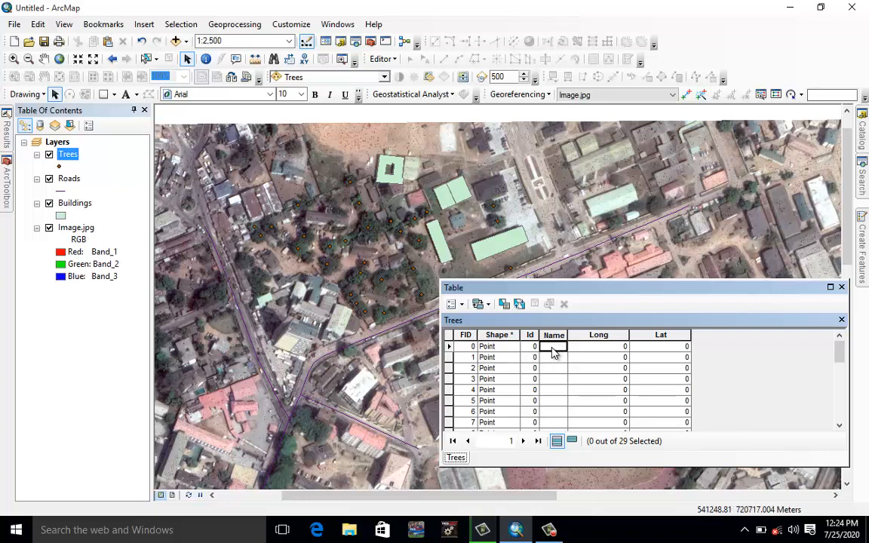
left_click(383, 60)
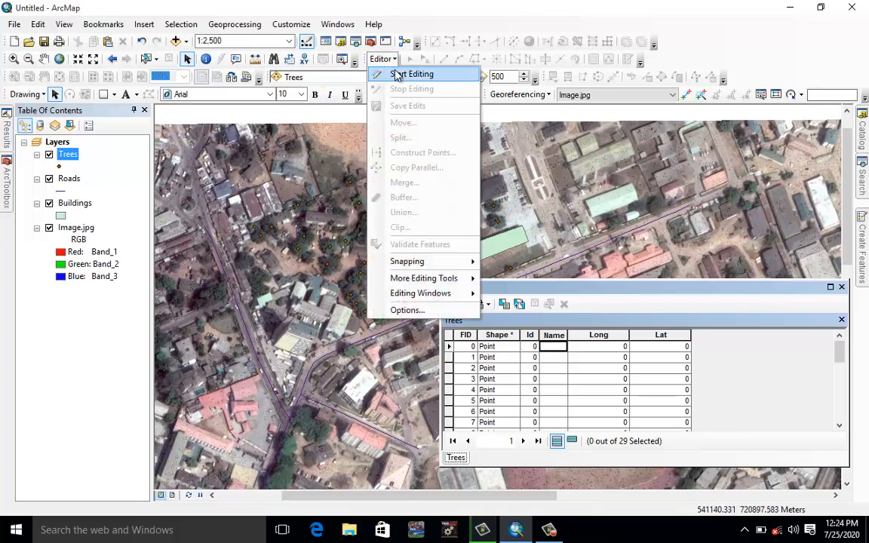
left_click(399, 75)
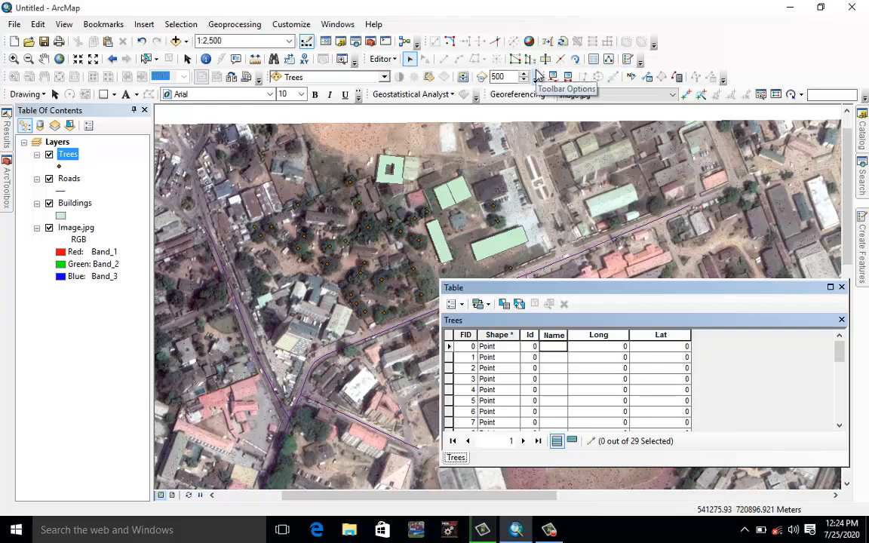
Check the table options for Add Field during the edit session and stop editing.
left_click(461, 305)
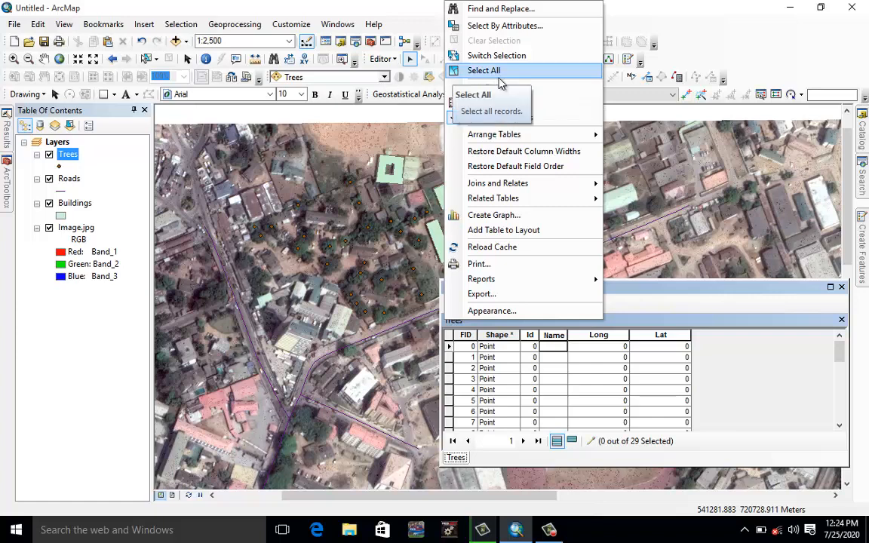
left_click(381, 59)
left_click(381, 59)
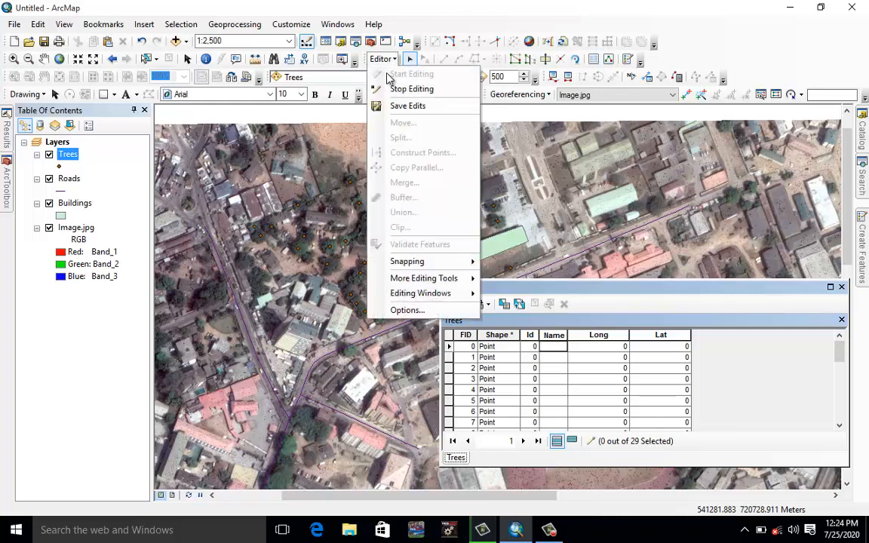
left_click(400, 88)
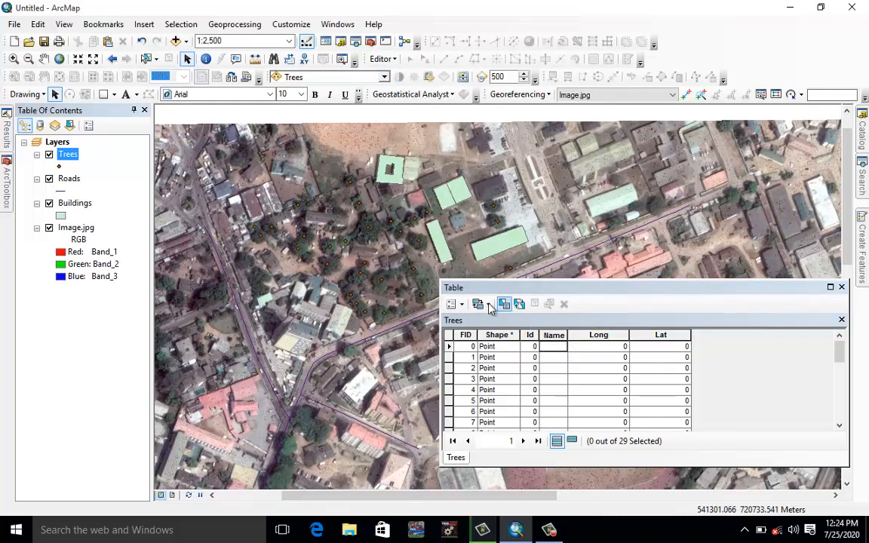
Check the table options for Add Field outside an edit session and start editing again.
left_click(453, 304)
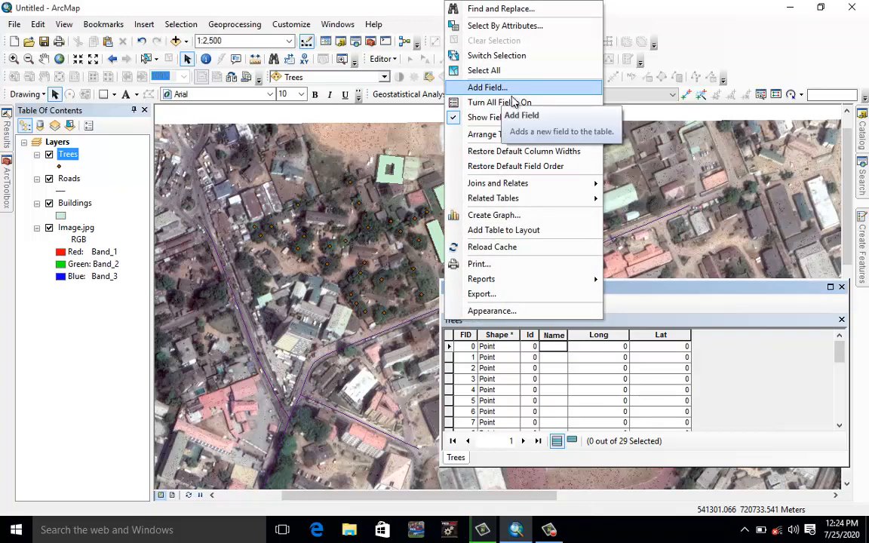
left_click(382, 59)
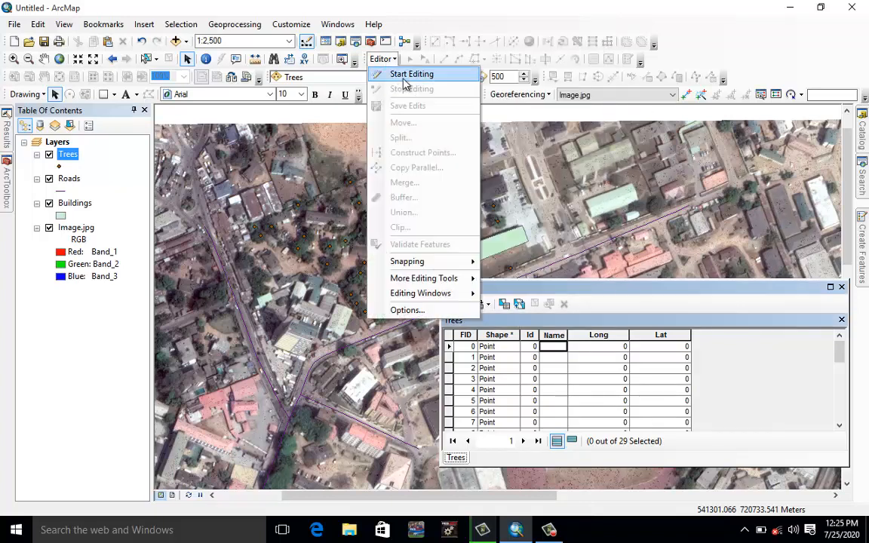
left_click(405, 83)
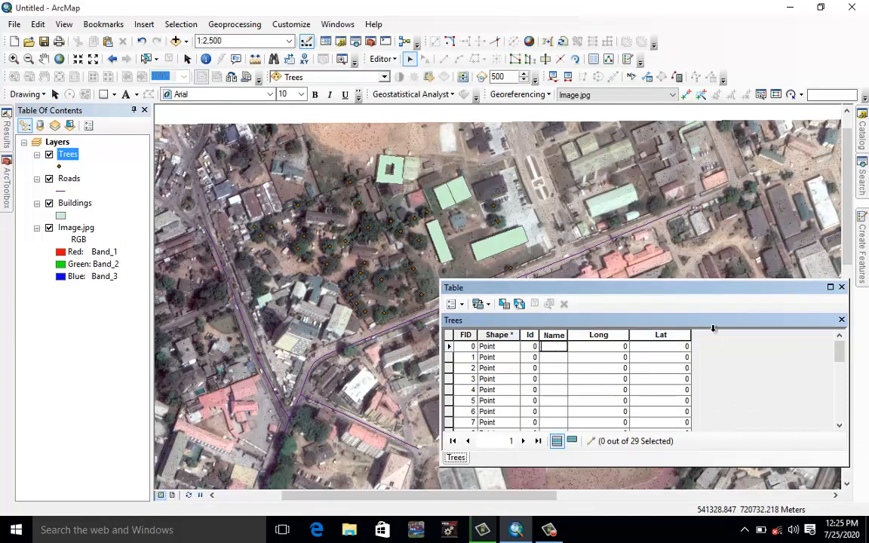
Fill in the Name values Mango, Cashe and Apple for the Trees records with FID 0, 1 and 2.
type("M")
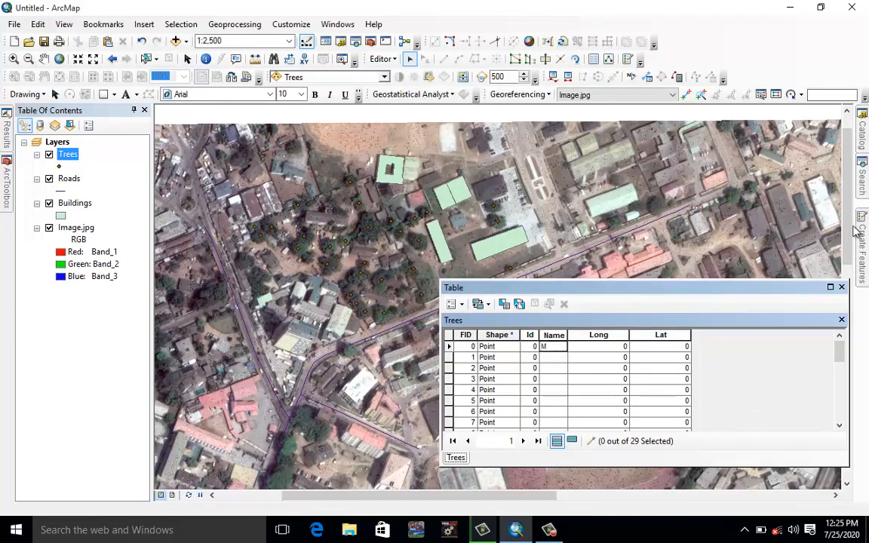
type("ango")
key("Return")
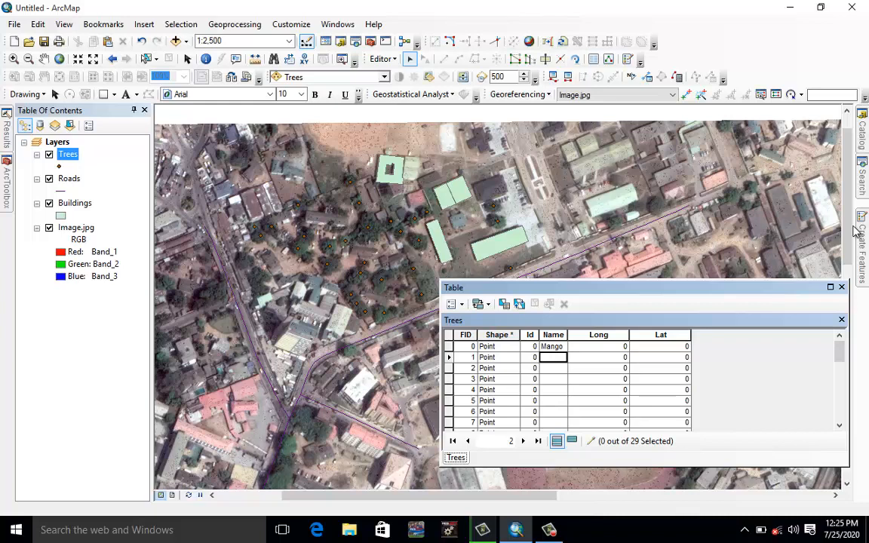
type("Cashew")
mouse_move(863, 231)
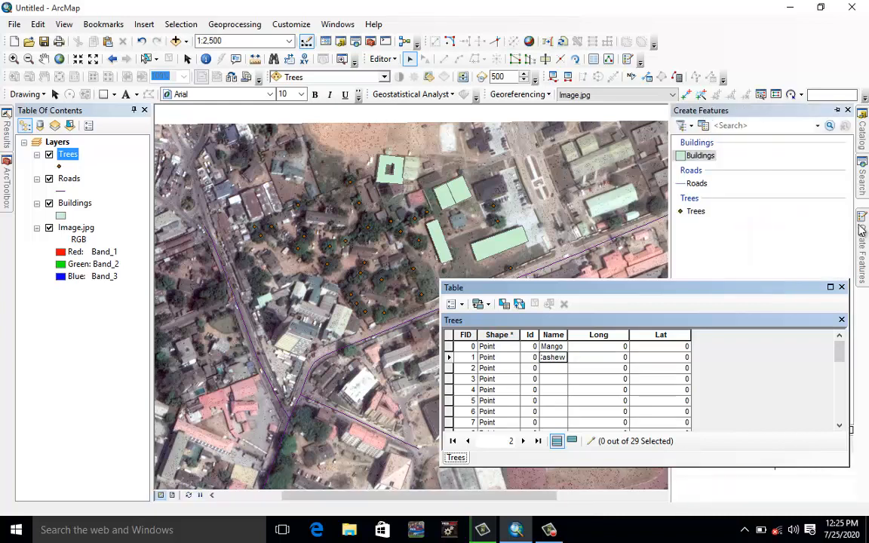
key("Return")
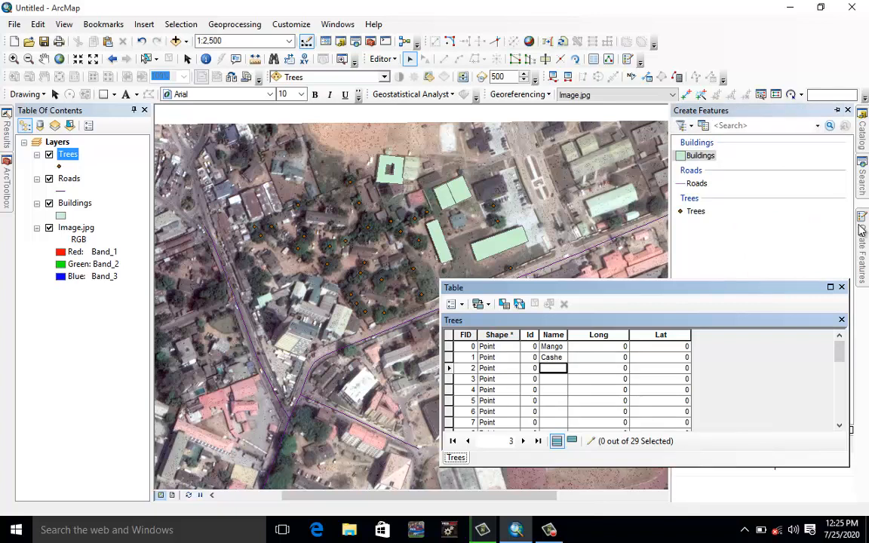
type("Apple")
key("Return")
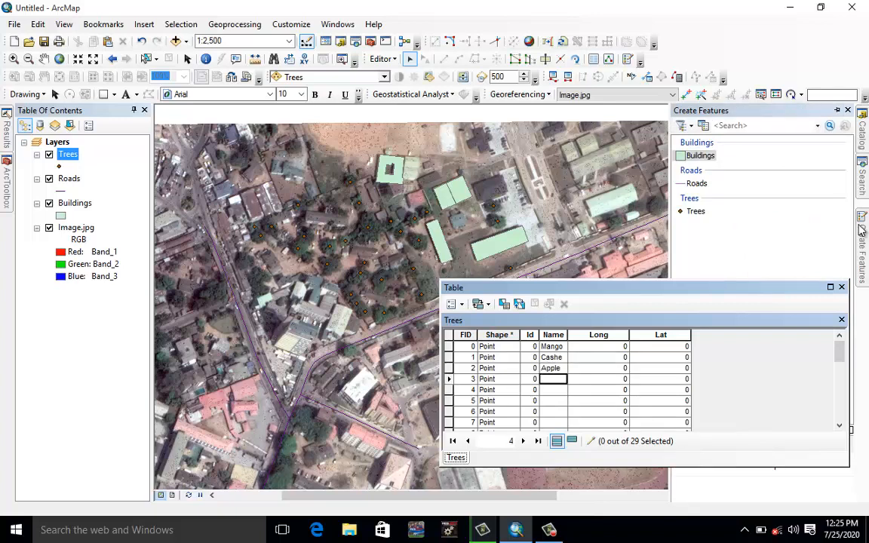
Enter Pear as the name of FID 3 and Mango, with a capital M, for FID 4.
type("Pear")
key("Return")
type("mango")
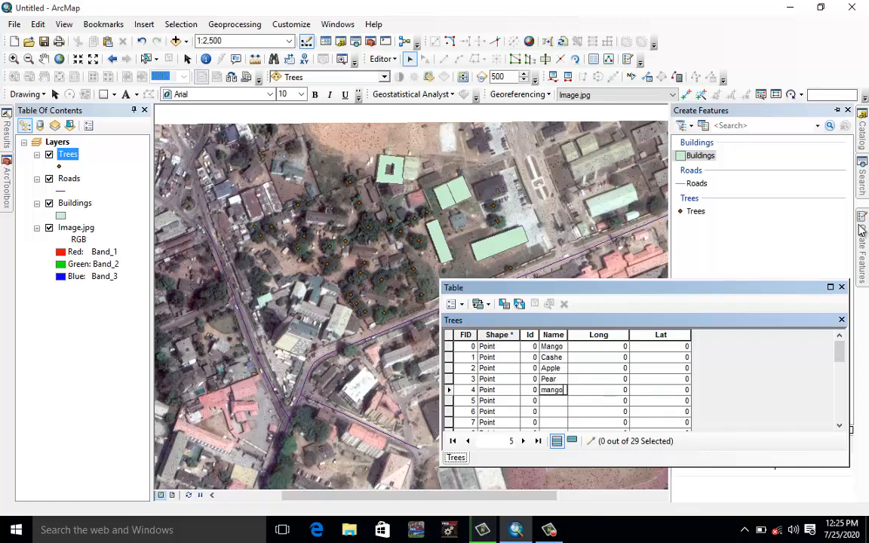
key("Return")
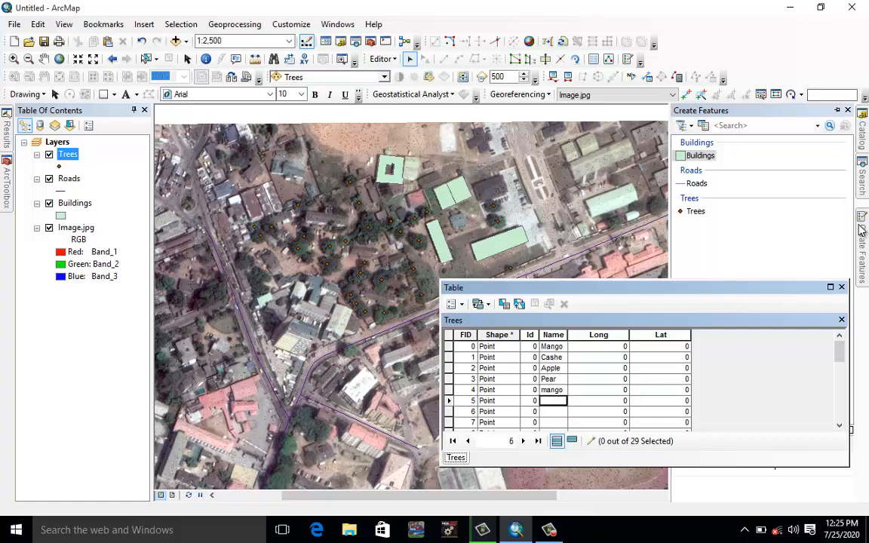
key("Up")
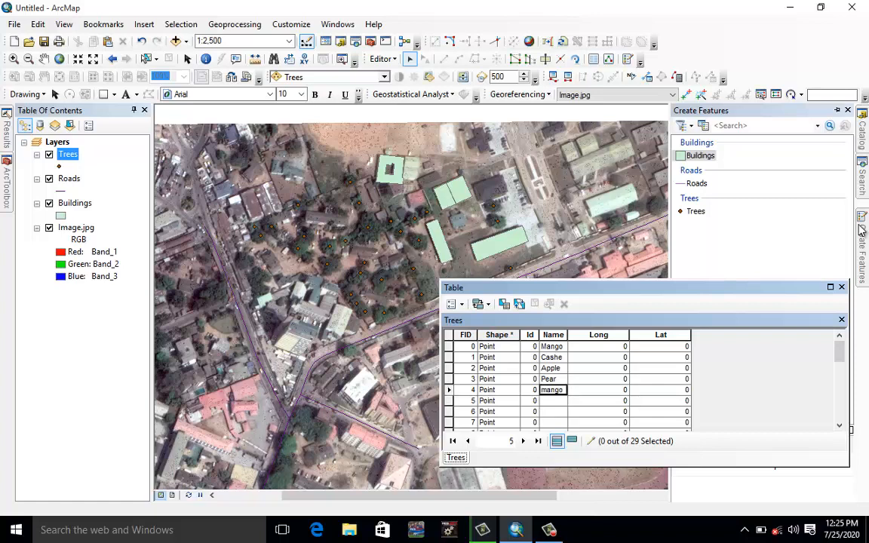
type("Ma")
key("Return")
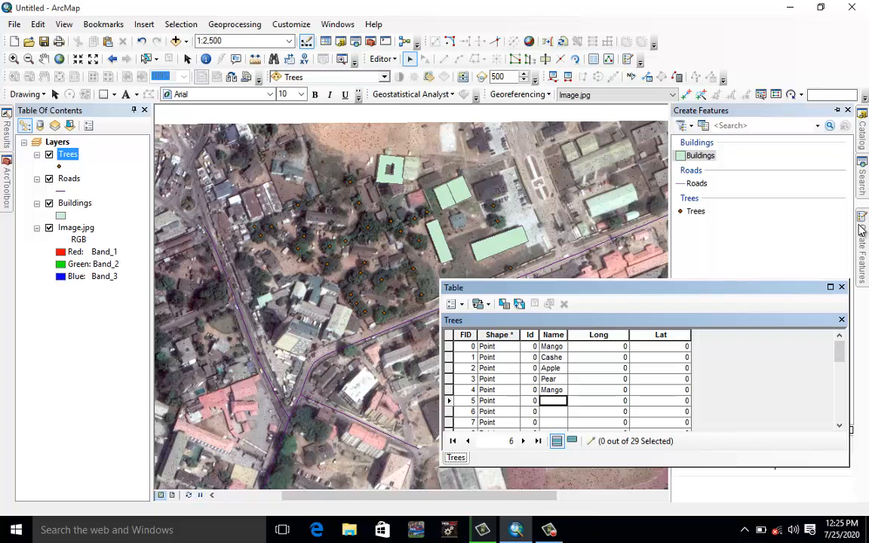
Enter Apple as the name of FID 5 and Mango for FID 6.
type("Apple")
key("Return")
type("Mang")
key("BackSpace")
key("BackSpace")
key("BackSpace")
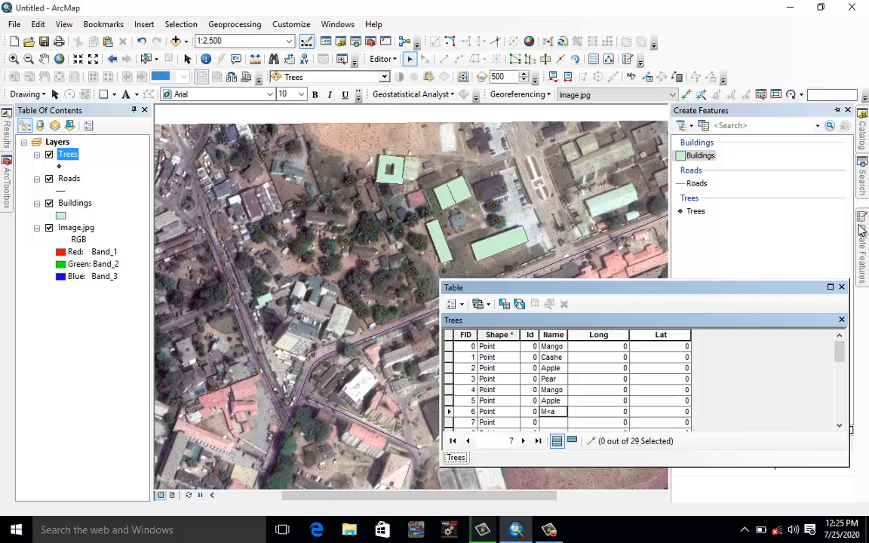
type("ango")
key("Return")
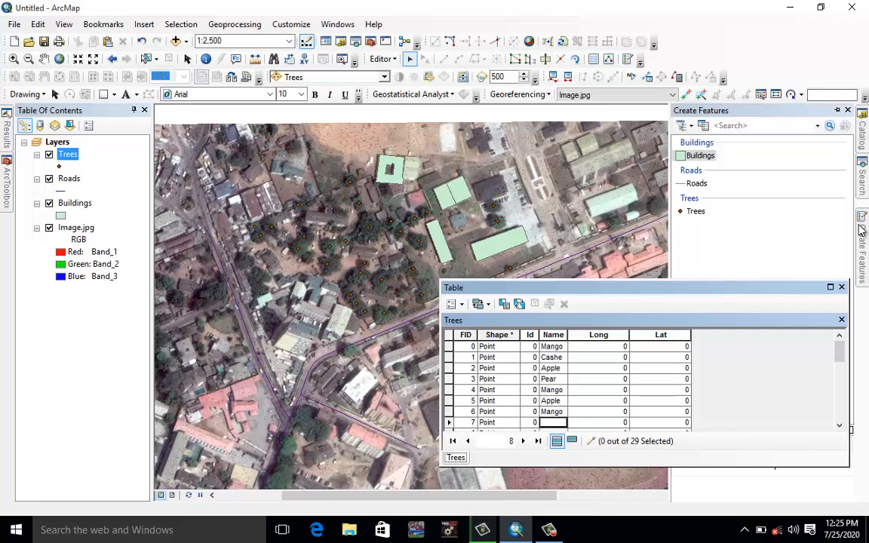
Enter Cashe as the name of FID 7 and Mango for FID 8.
type("cashe")
key("Return")
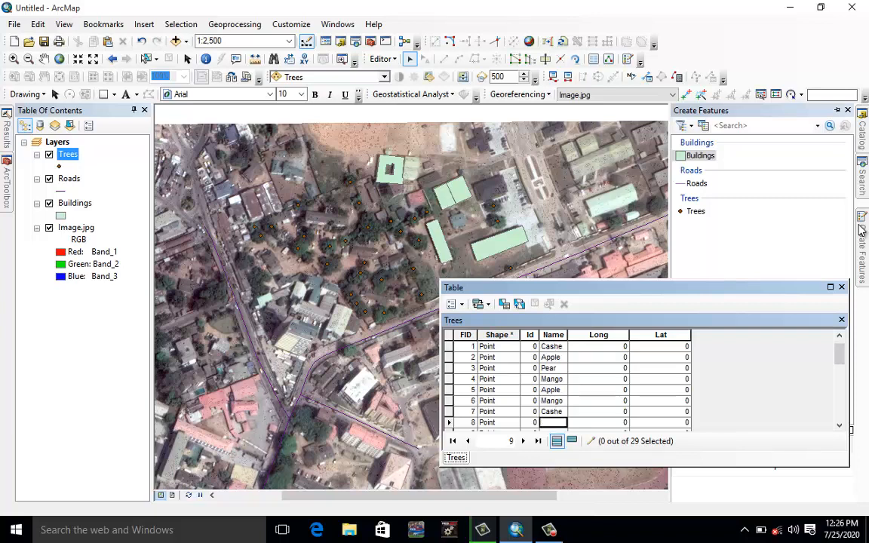
type("Mango")
key("Return")
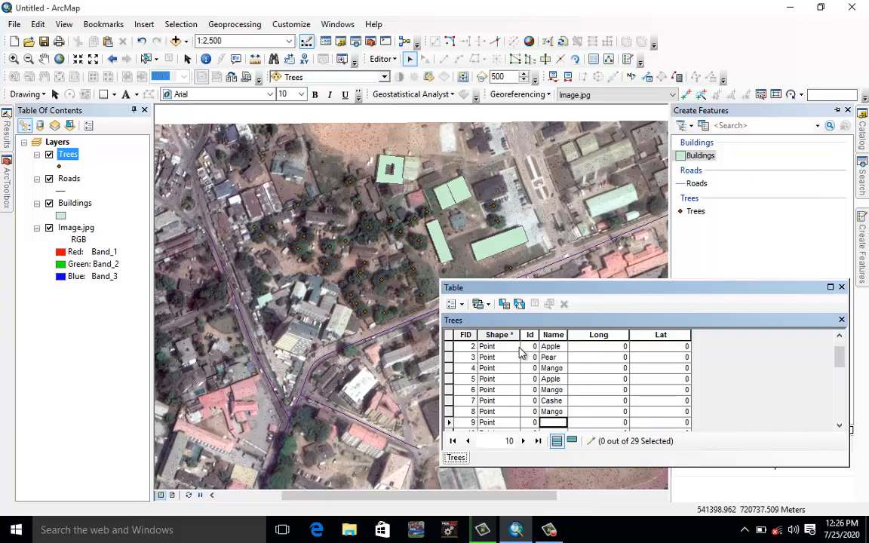
Copy the name Mango from FID 6 and paste it into the Name cells of FID 10, 12 and 14.
left_click(553, 401)
left_click(560, 390)
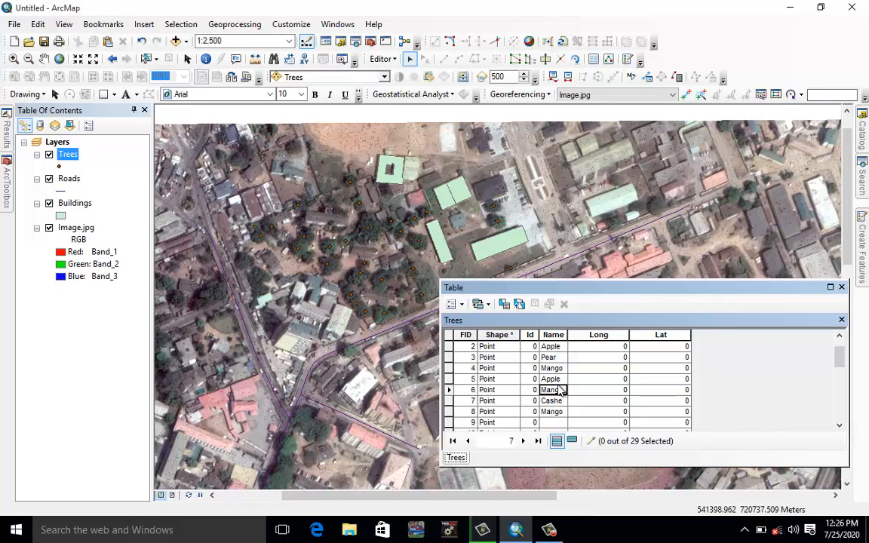
right_click(560, 391)
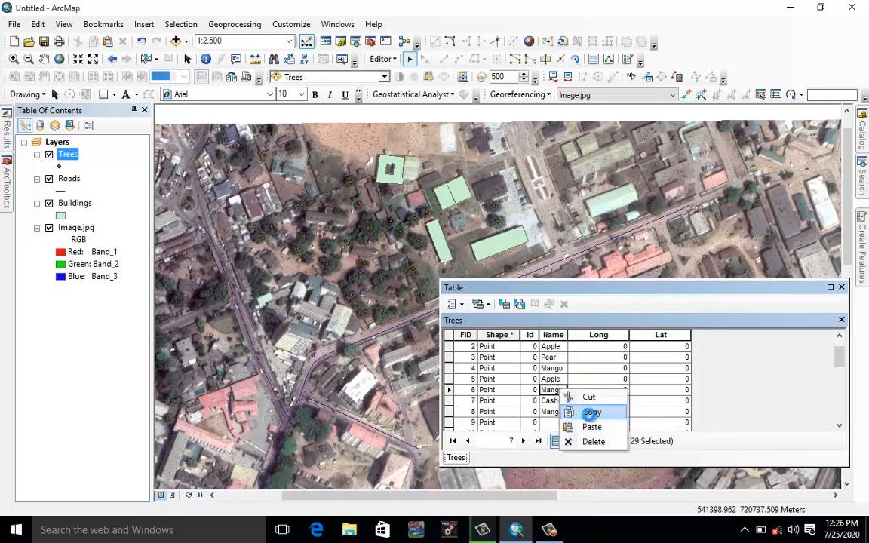
left_click(587, 414)
scroll(568, 380, "down", 1)
scroll(566, 373, "down", 1)
left_click(560, 371)
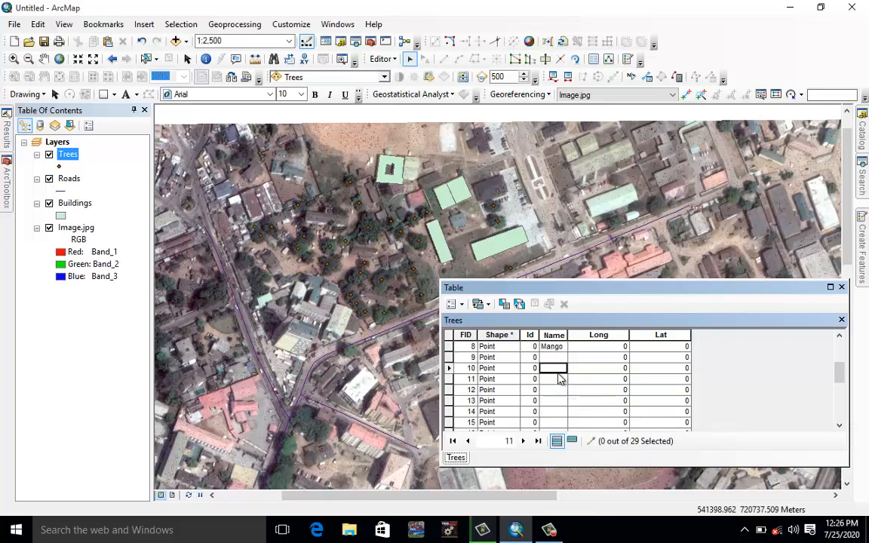
type("Mango")
left_click(562, 391)
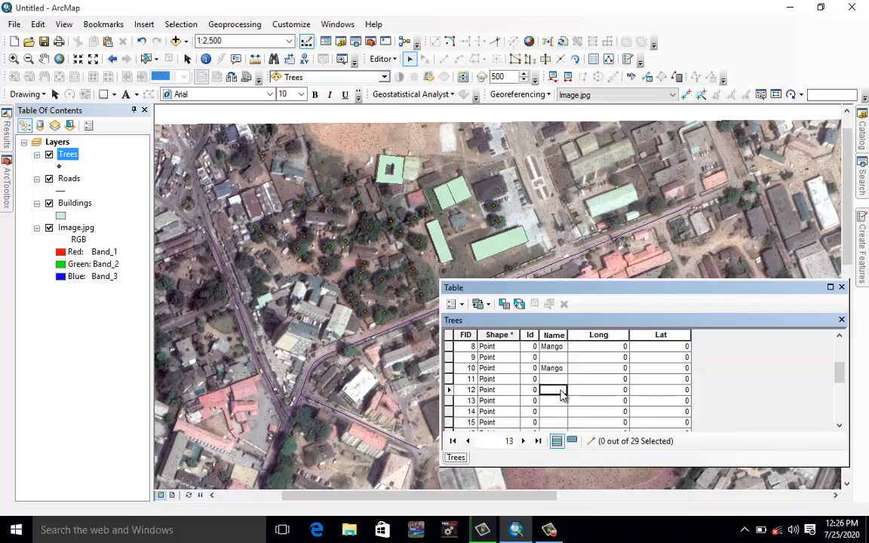
type("Mango")
left_click(555, 412)
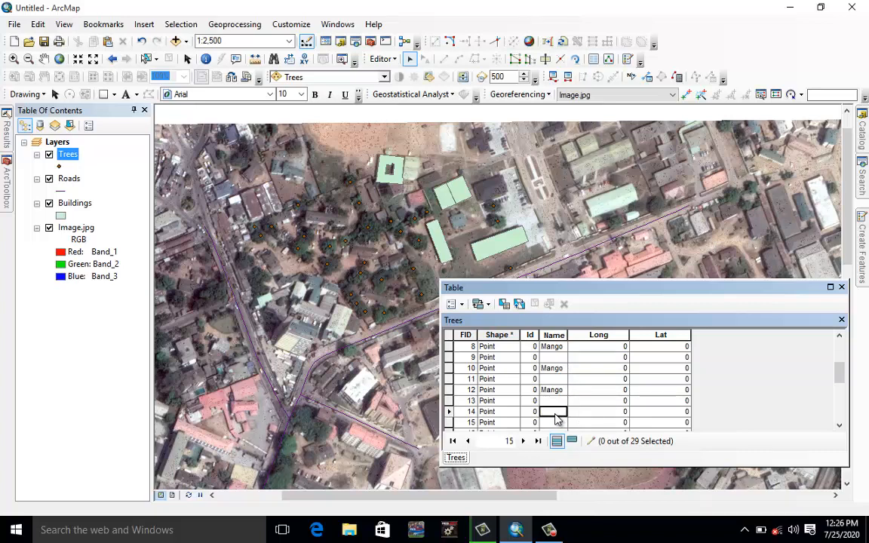
type("Mango")
Paste the copied name Mango into the Name cells of FID 18, 20, 22 and 26.
scroll(537, 381, "down", 3)
left_click(547, 359)
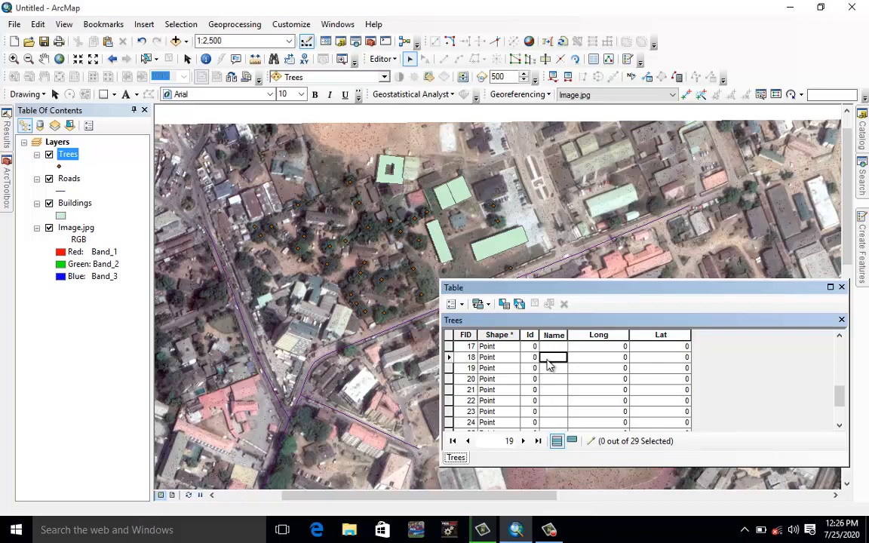
type("Mango")
left_click(552, 382)
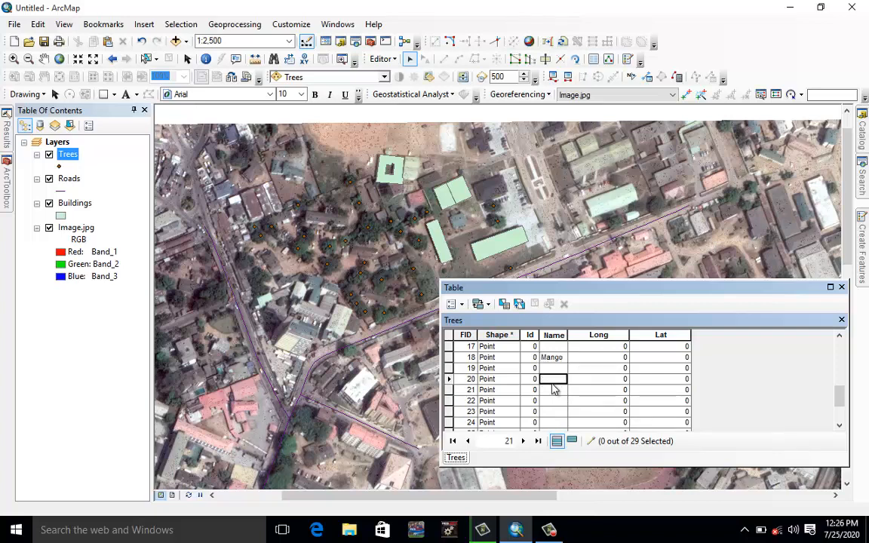
left_click(557, 403)
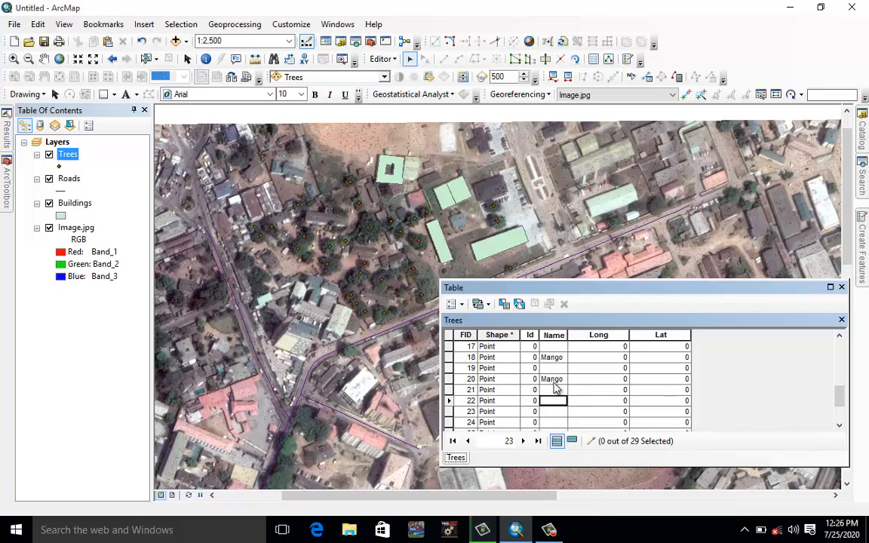
type("Mango")
scroll(553, 407, "down", 2)
left_click(551, 390)
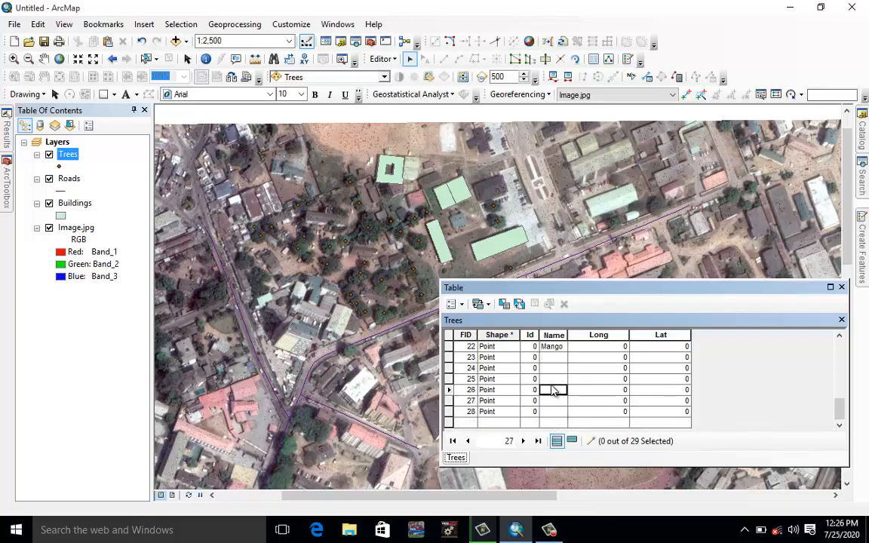
type("Mango")
Copy the name Apple from FID 2 and paste it into the Name cells of FID 9, 11, 13 and 15.
scroll(557, 384, "up", 4)
scroll(557, 383, "up", 3)
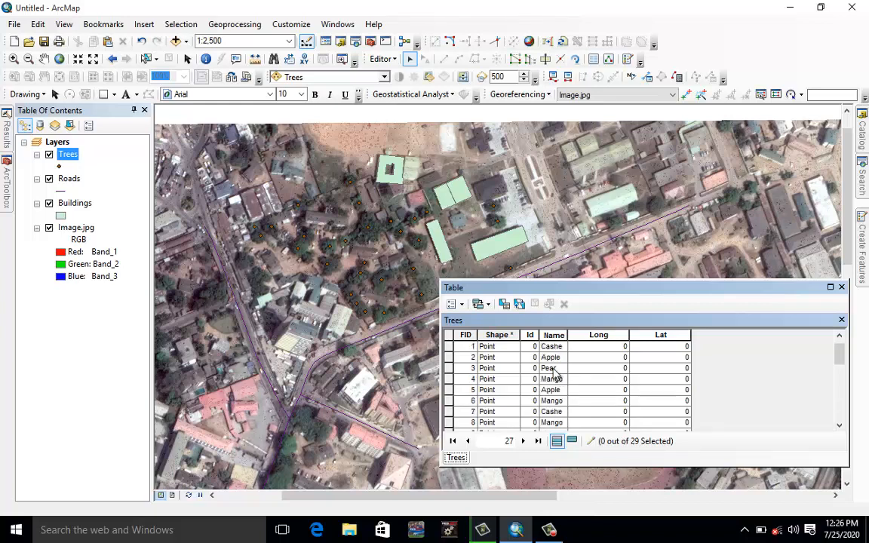
left_click(554, 371)
key("Up")
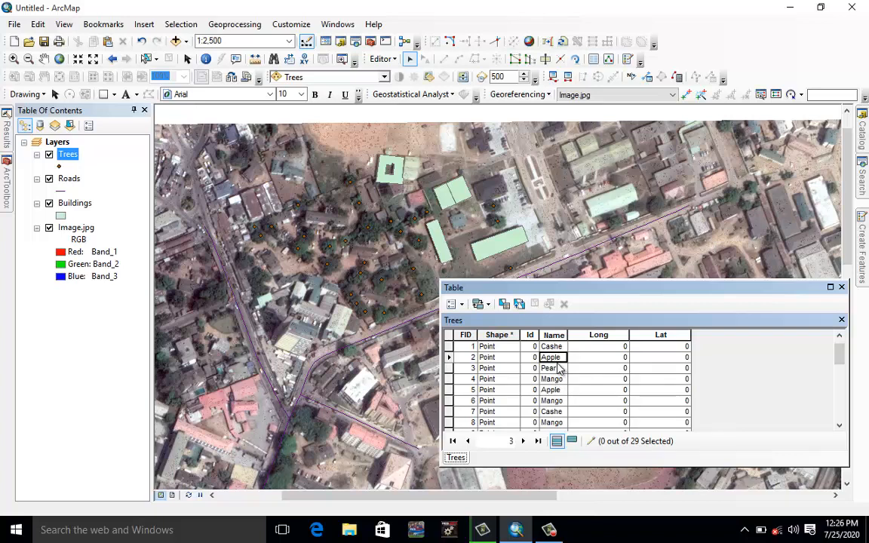
scroll(558, 367, "down", 3)
scroll(555, 359, "up", 2)
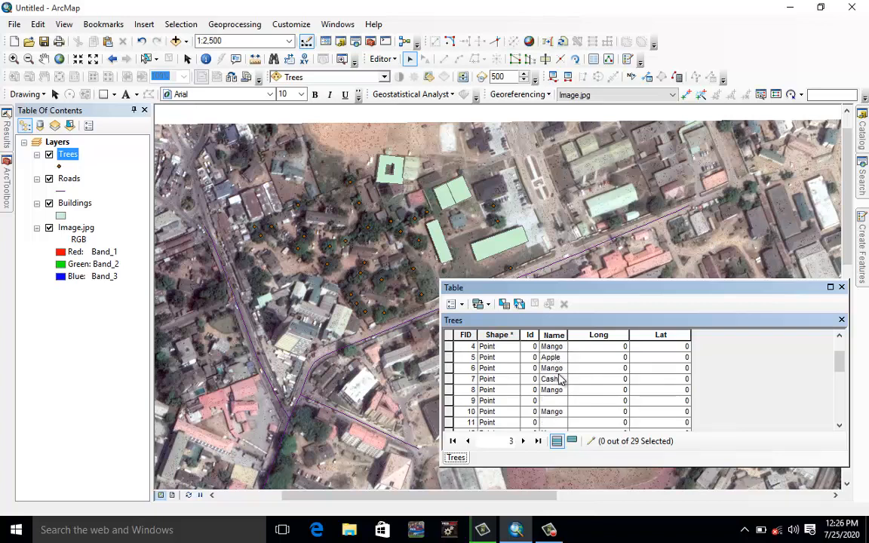
left_click(555, 403)
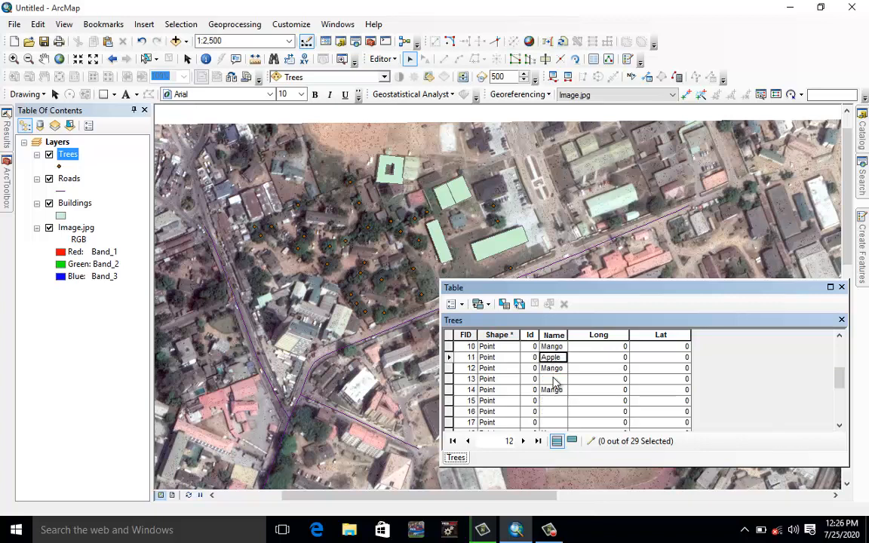
left_click(554, 380)
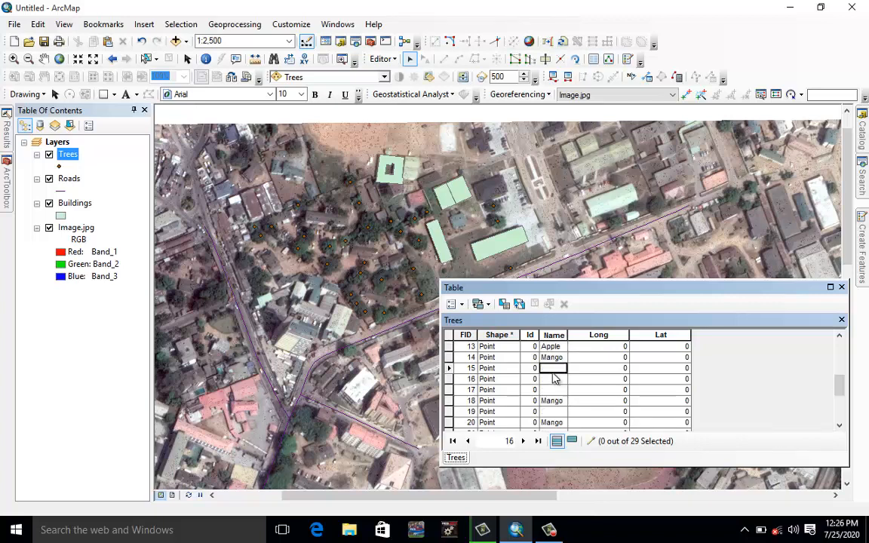
type("Apple")
left_click(554, 412)
type("v")
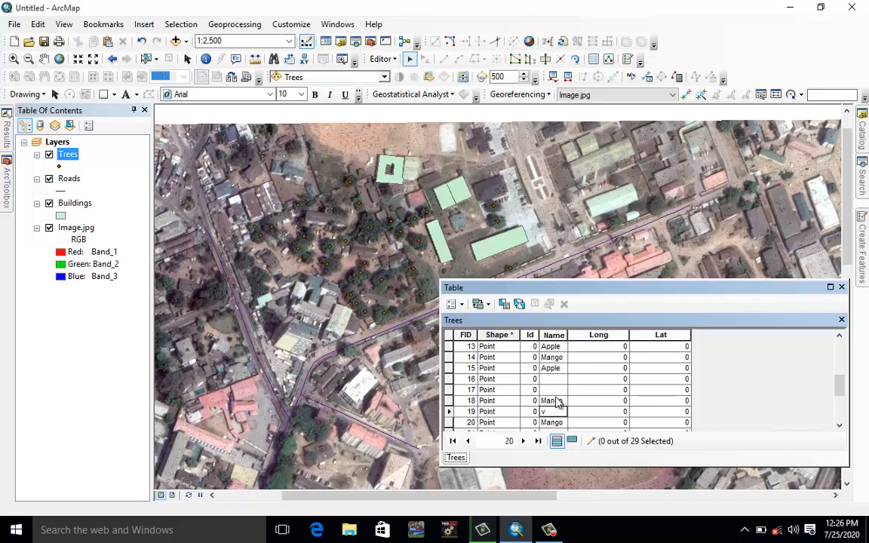
key("BackSpace")
Copy the name Cashe from FID 7 and paste it into the Name cell of FID 16.
scroll(577, 380, "up", 3)
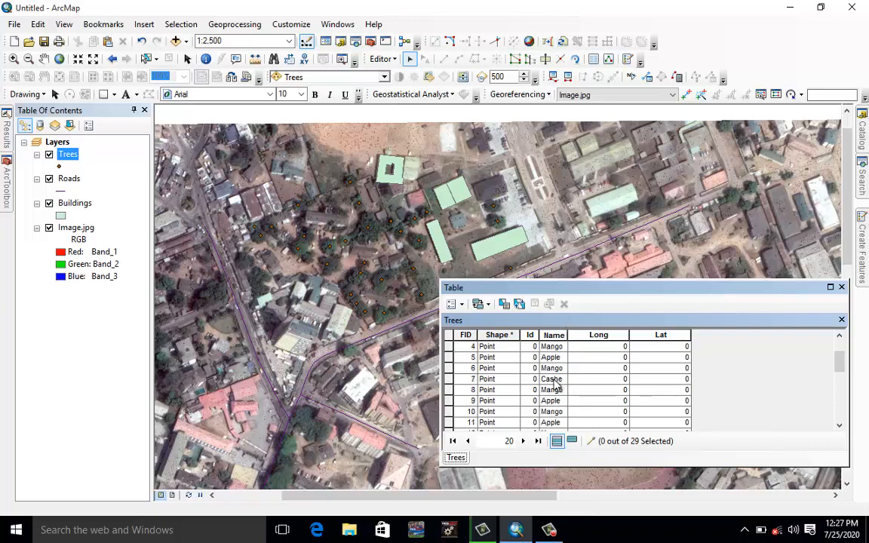
right_click(555, 386)
left_click(574, 403)
scroll(556, 422, "down", 2)
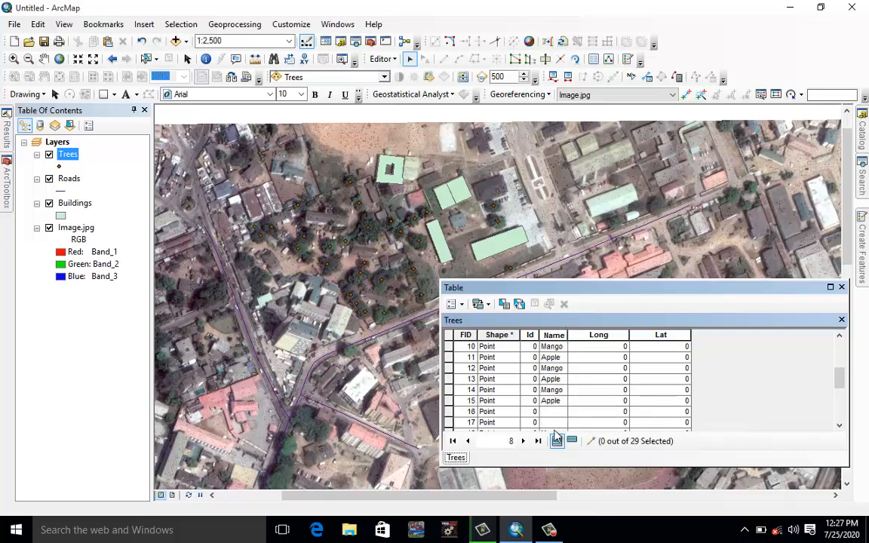
left_click(550, 413)
right_click(554, 413)
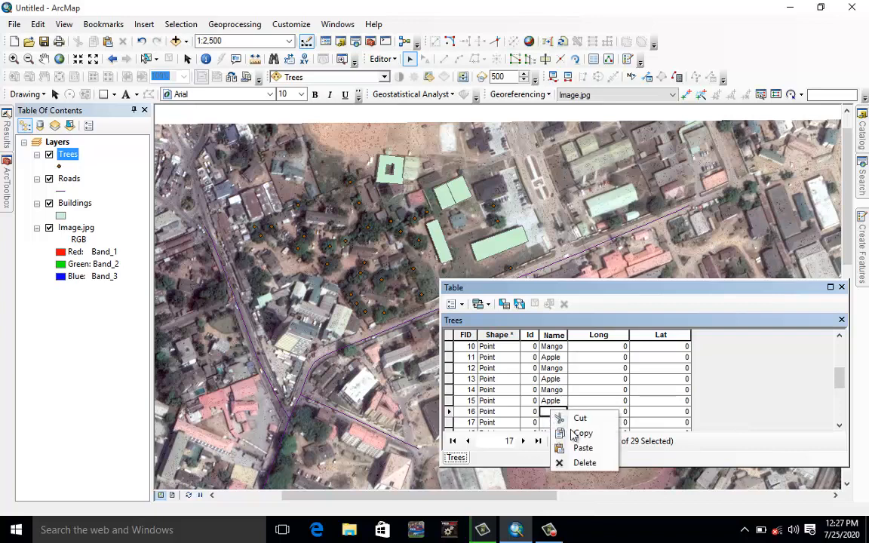
left_click(579, 446)
left_click(567, 424)
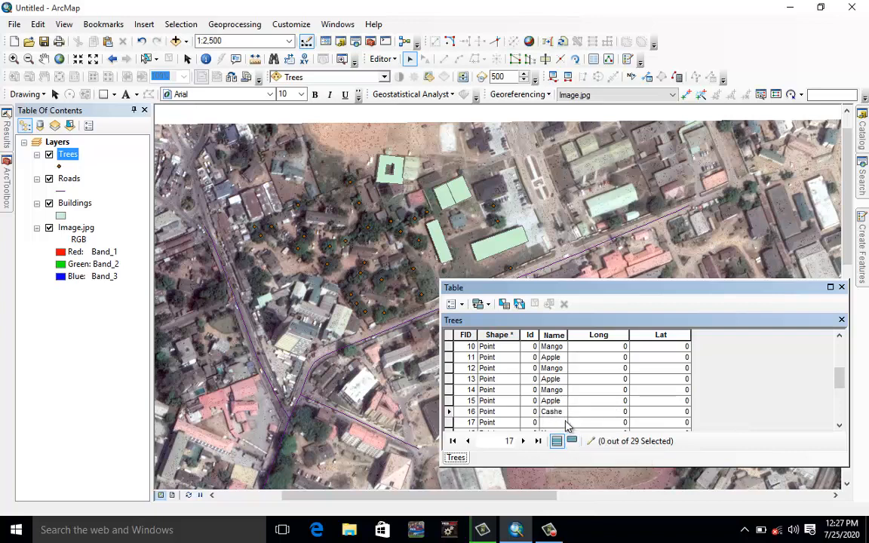
Paste the copied name Cashe into the Name cells of FID 17, 21 and 23.
scroll(567, 426, "down", 1)
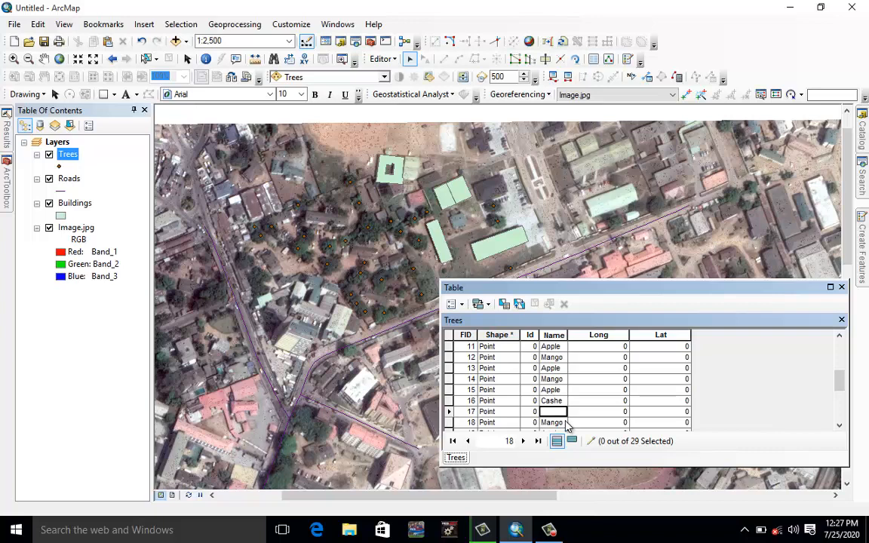
key("ctrl+v")
key("Down")
key("Down")
key("Down")
key("Down")
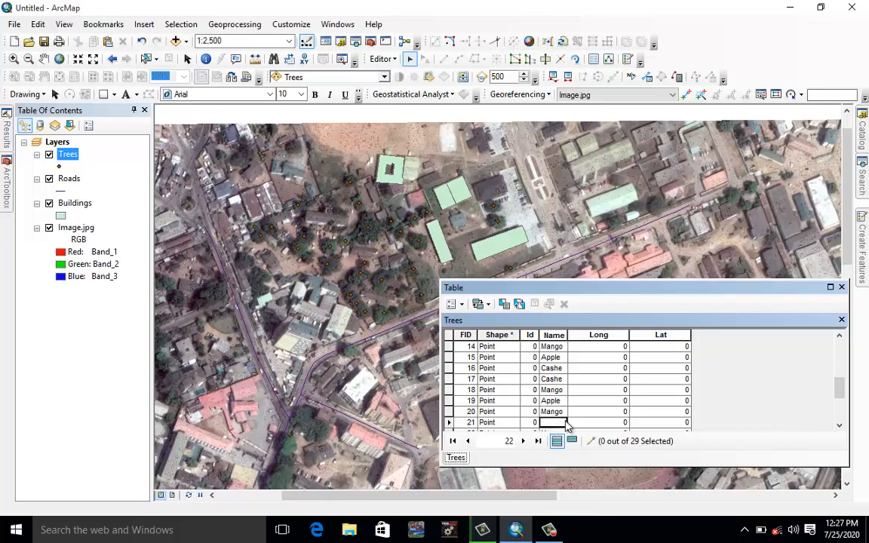
key("ctrl+v")
key("Down")
key("Down")
key("ctrl+v")
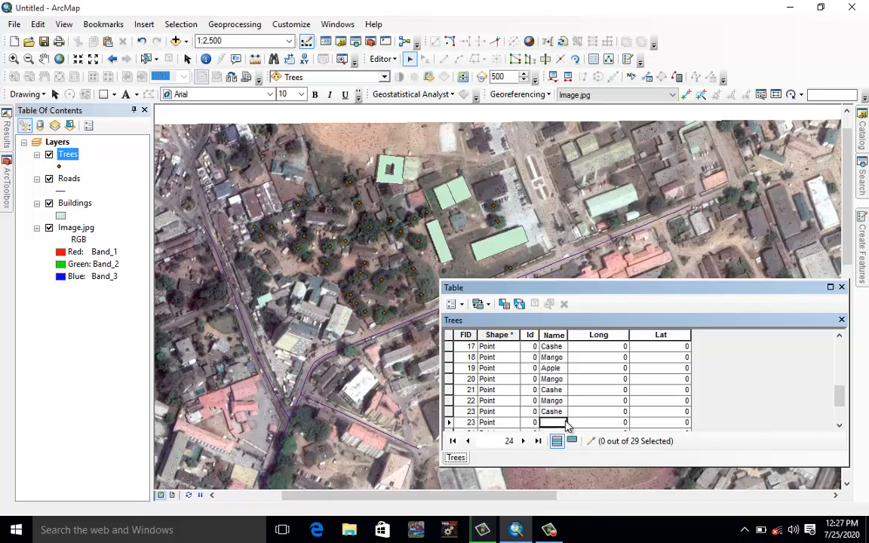
Paste the copied name Cashe into the Name cells of FID 24, 25 and 27.
key("Down")
key("ctrl+v")
key("Down")
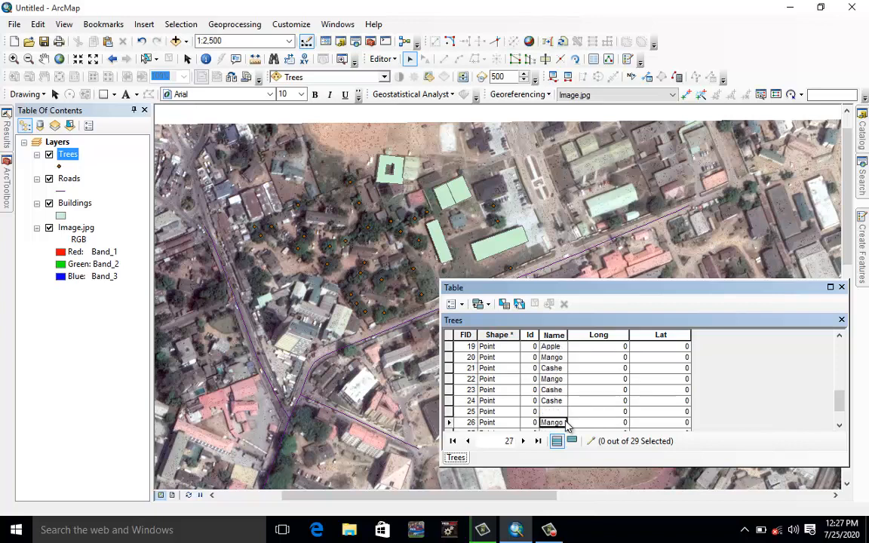
key("ctrl+v")
key("Down")
key("Down")
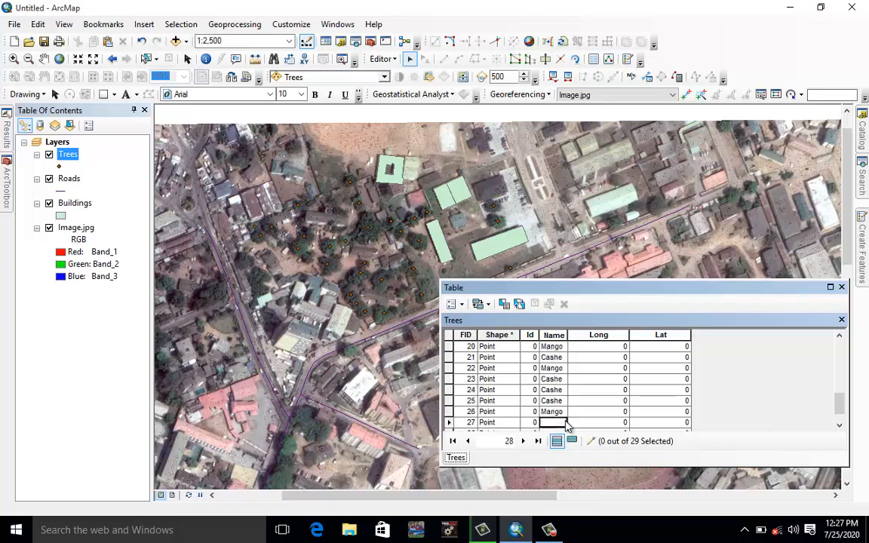
key("ctrl+v")
key("Down")
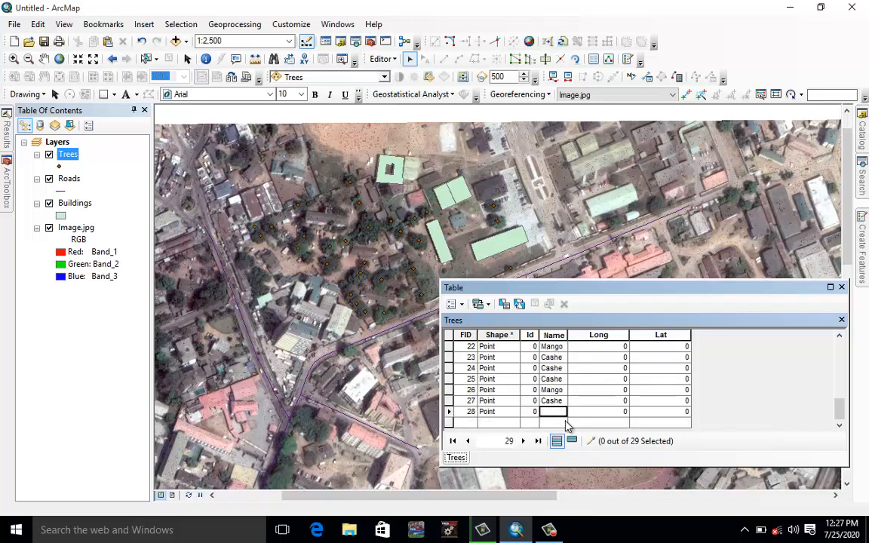
Review the Name column from the last record back up to FID 0.
key("Up")
key("Up")
key("Up")
key("Up")
key("Up")
key("Up")
key("Up")
key("Up")
key("Up")
key("Up")
key("Up")
key("Up")
key("Up")
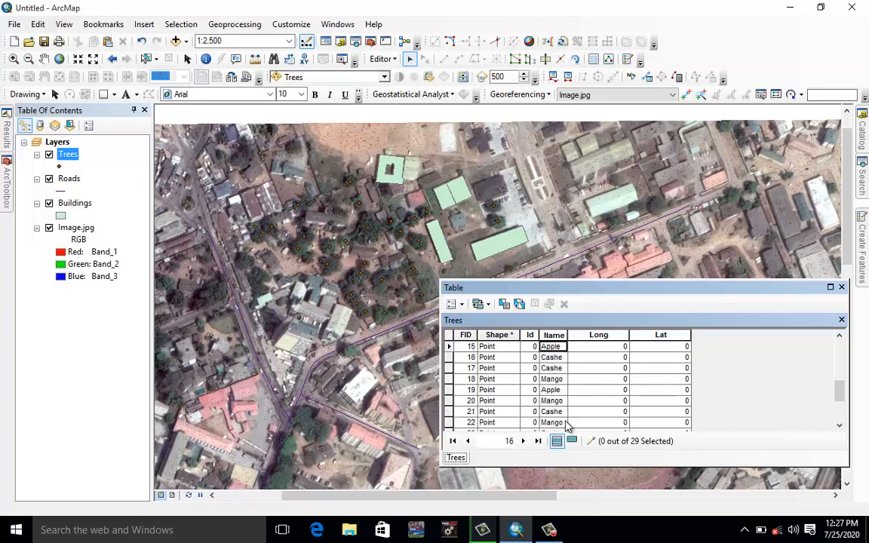
key("Up")
key("Up")
key("Up")
key("Up")
key("Up")
key("Up")
key("Up")
key("Up")
key("Up")
key("Up")
key("Up")
key("Up")
key("Up")
key("Up")
key("Up")
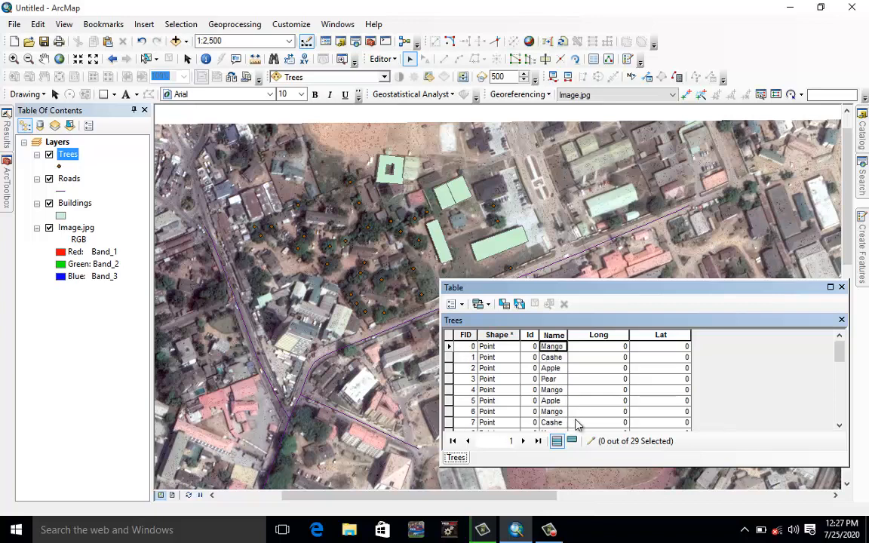
Save the edits made to the Trees attribute table and stop the edit session.
left_click(383, 59)
left_click(411, 104)
left_click(386, 60)
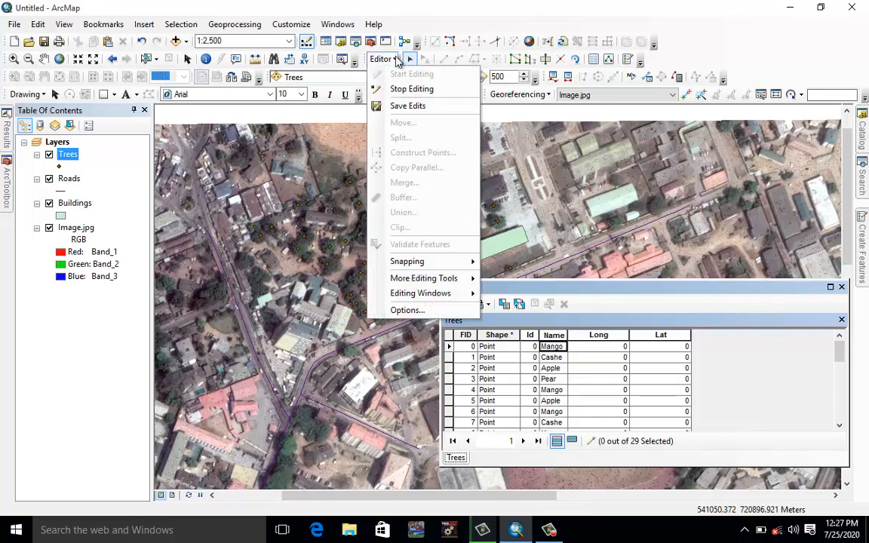
left_click(411, 87)
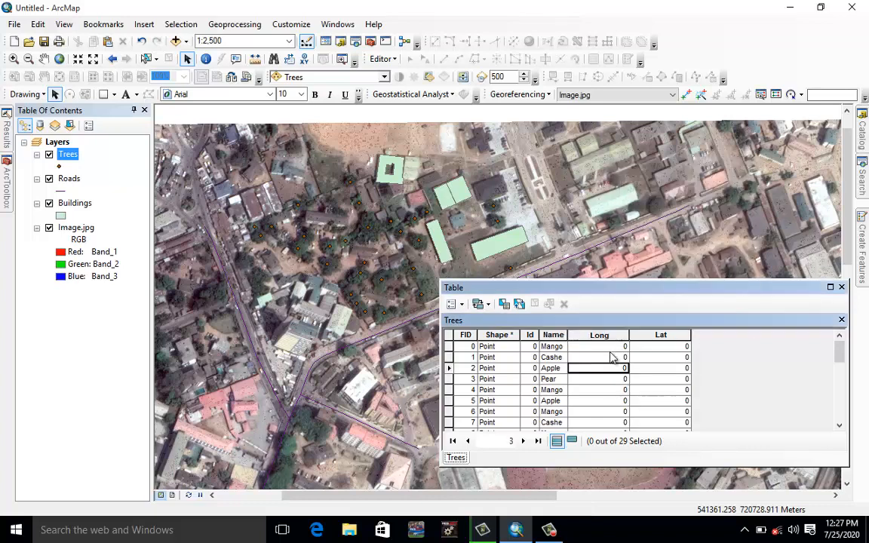
Open Calculate Geometry for the Long field outside an edit session and move its dialog clear of the attribute table.
left_click(617, 336)
left_click(681, 336)
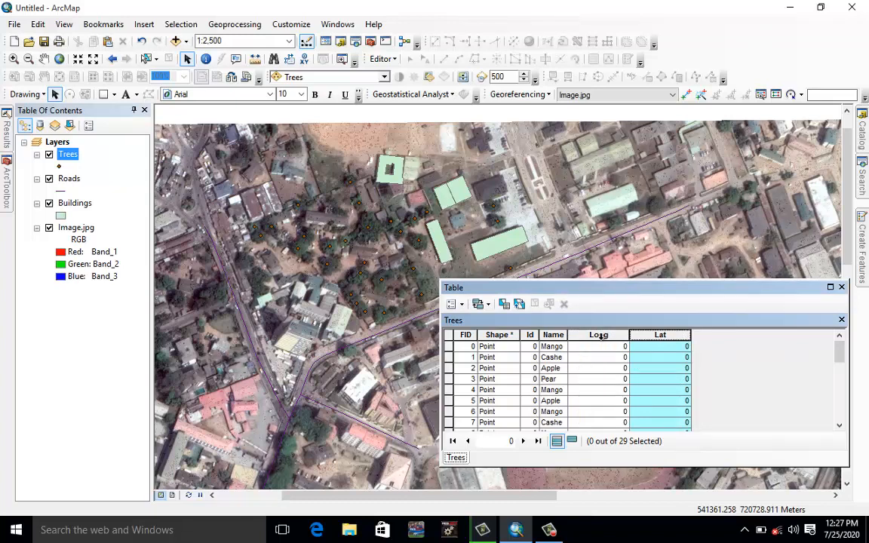
right_click(604, 340)
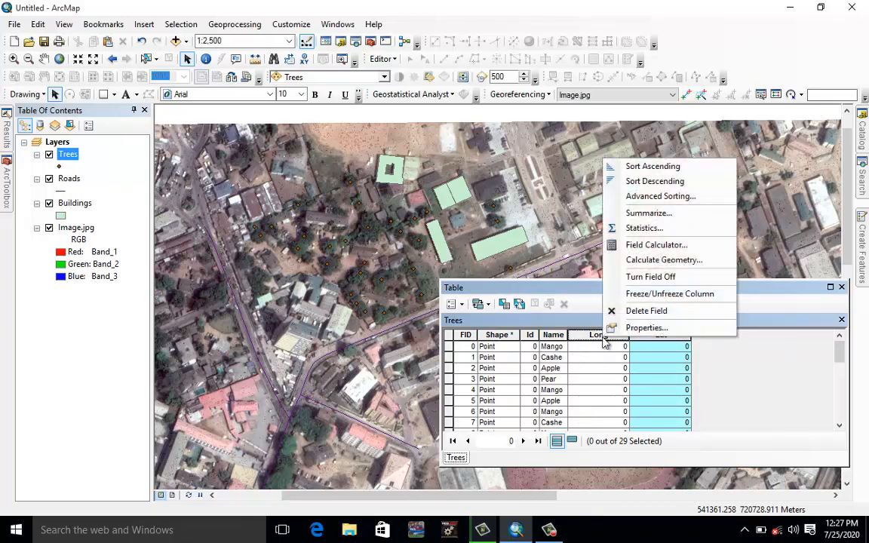
left_click(655, 259)
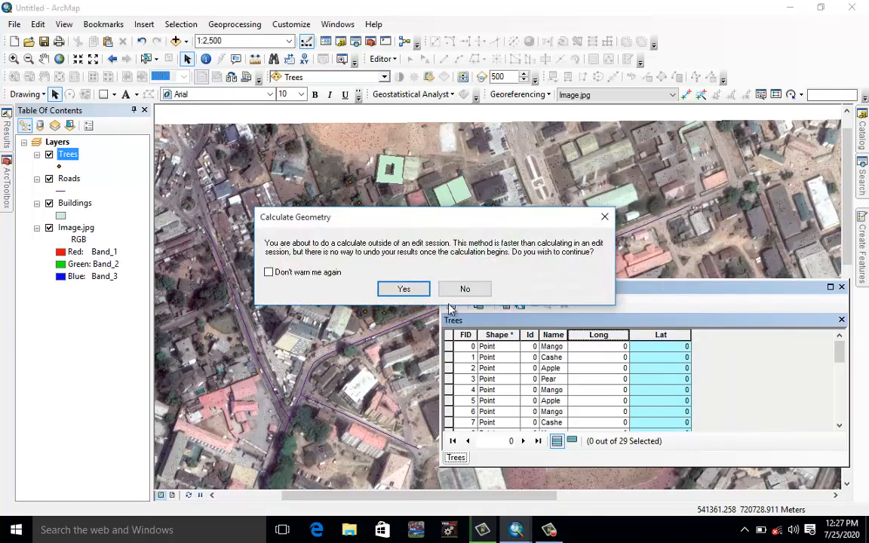
left_click(403, 290)
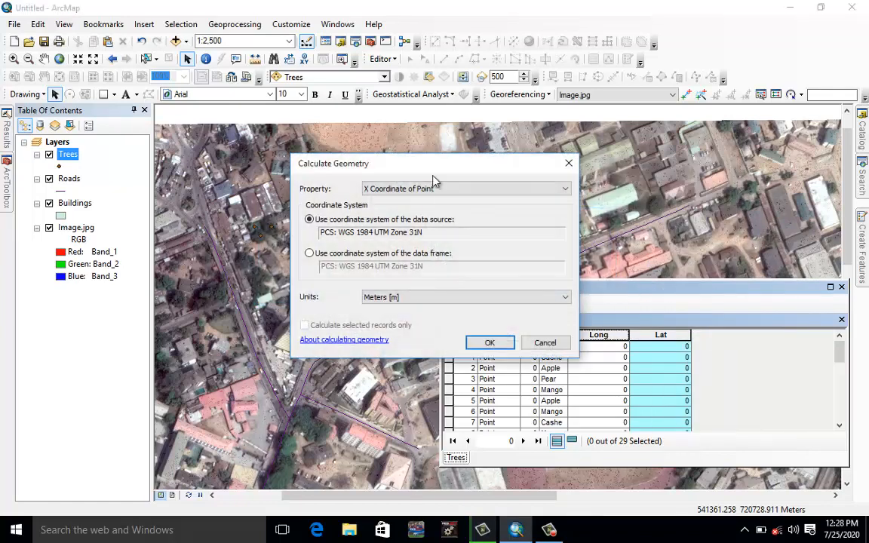
left_click_drag(434, 167, 319, 120)
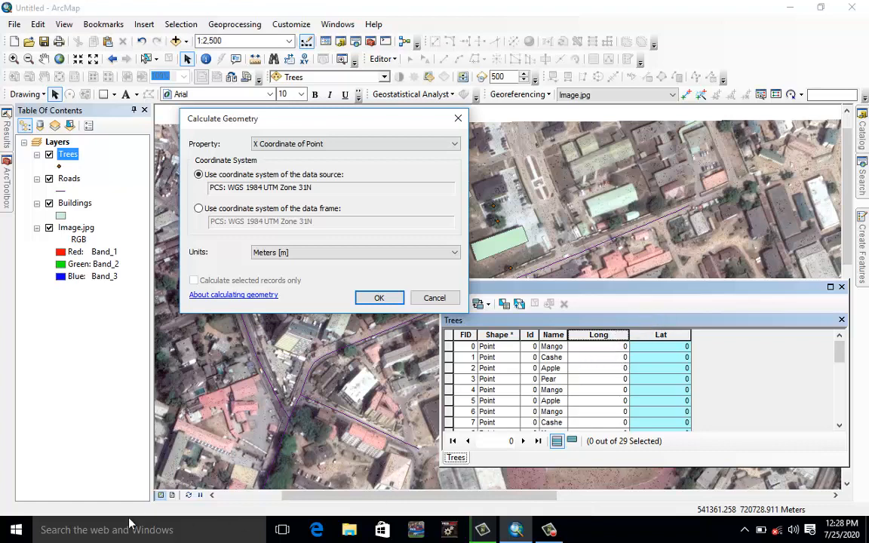
Switch to Word 2013 and create a blank document.
left_click(16, 530)
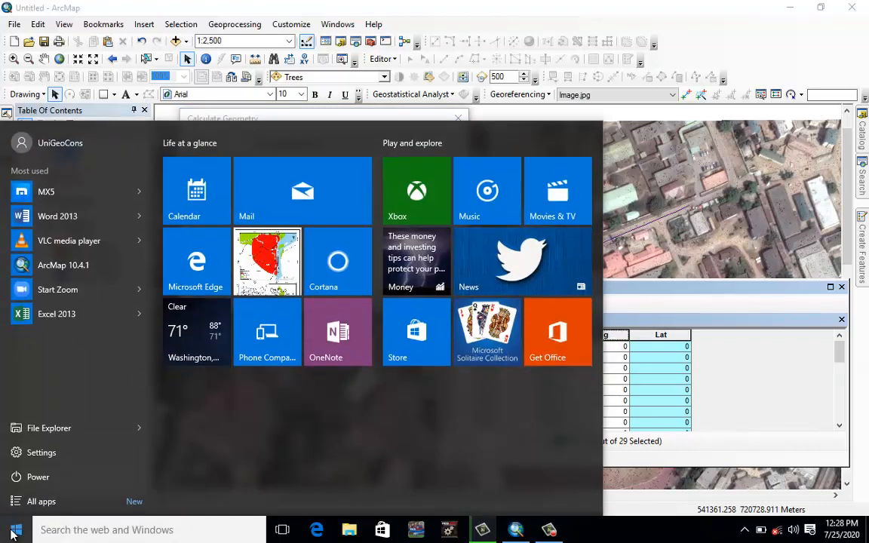
left_click(86, 218)
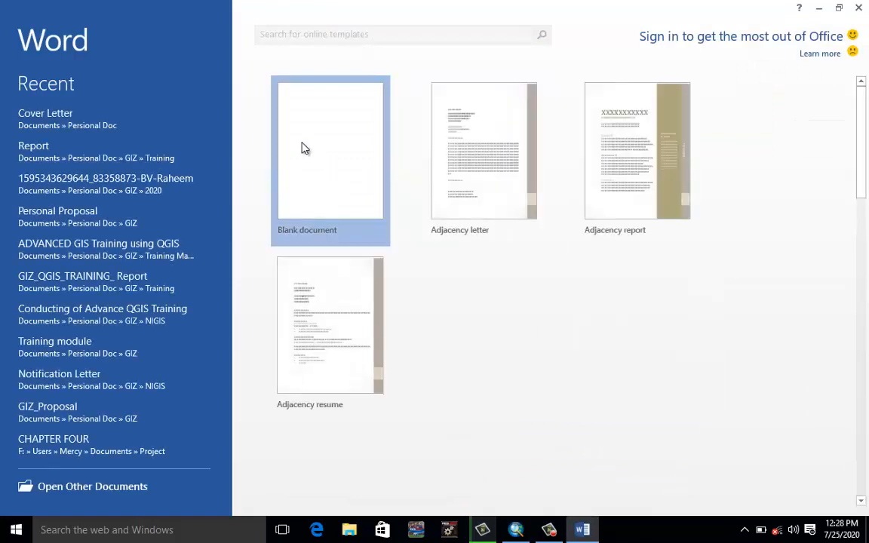
left_click(304, 149)
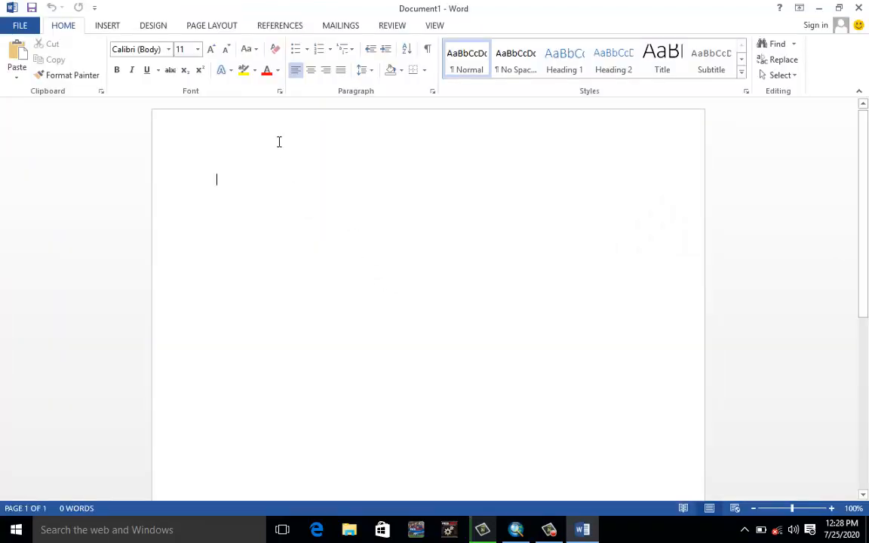
left_click(110, 27)
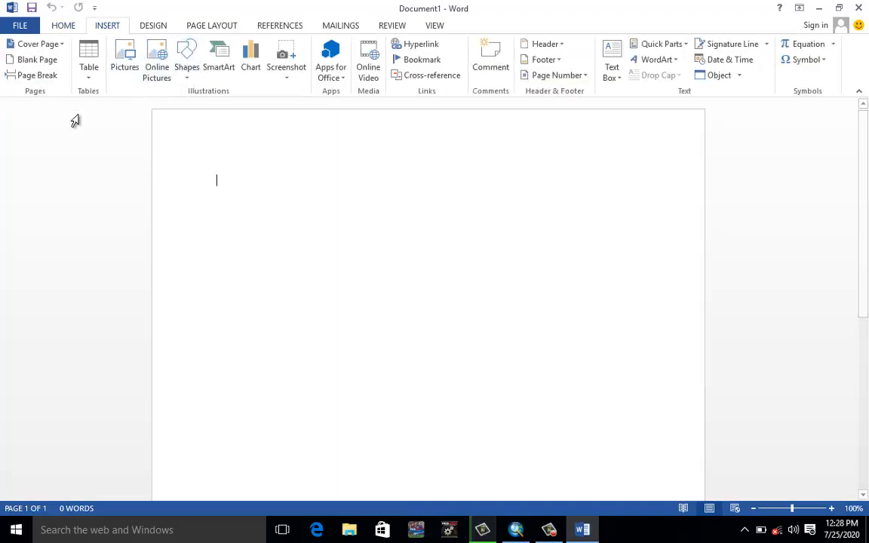
left_click(73, 27)
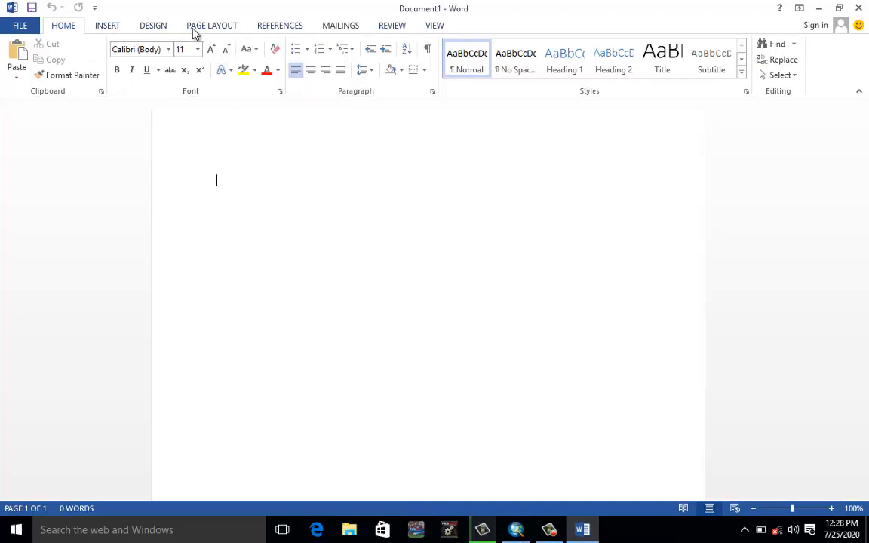
left_click(154, 27)
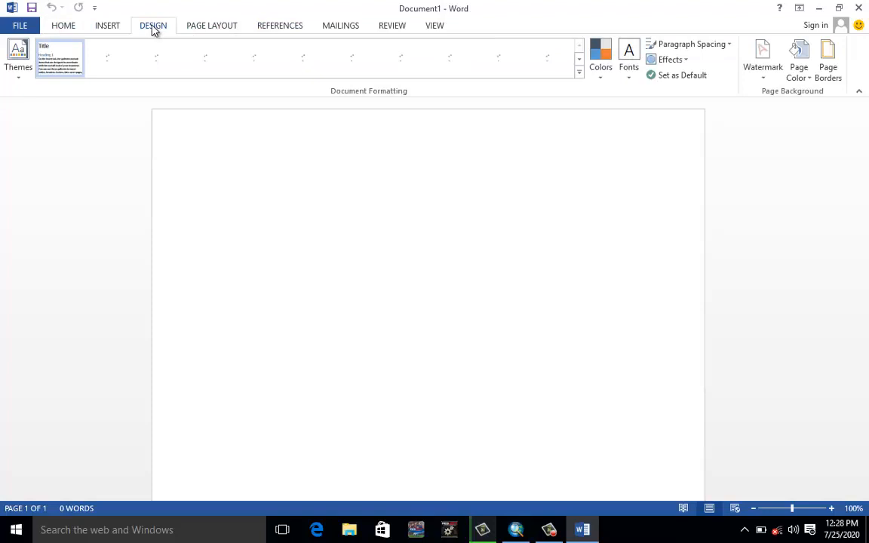
Draw an oval about 2.55" high and 1.9" wide in the upper middle of the page.
left_click(100, 29)
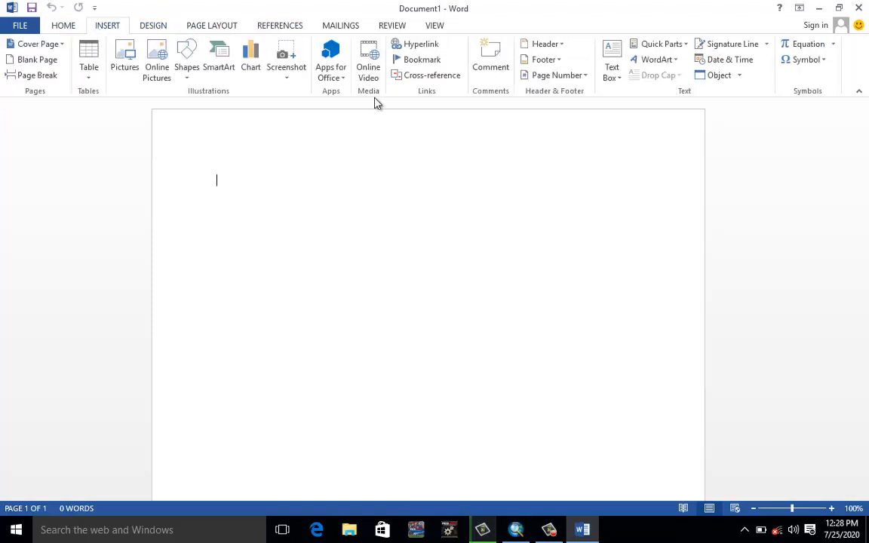
left_click(188, 83)
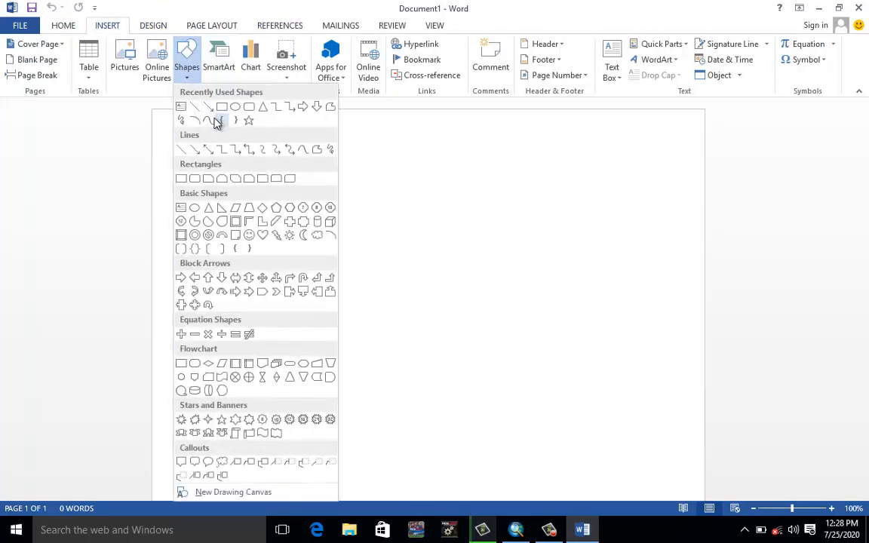
left_click(195, 106)
left_click(186, 56)
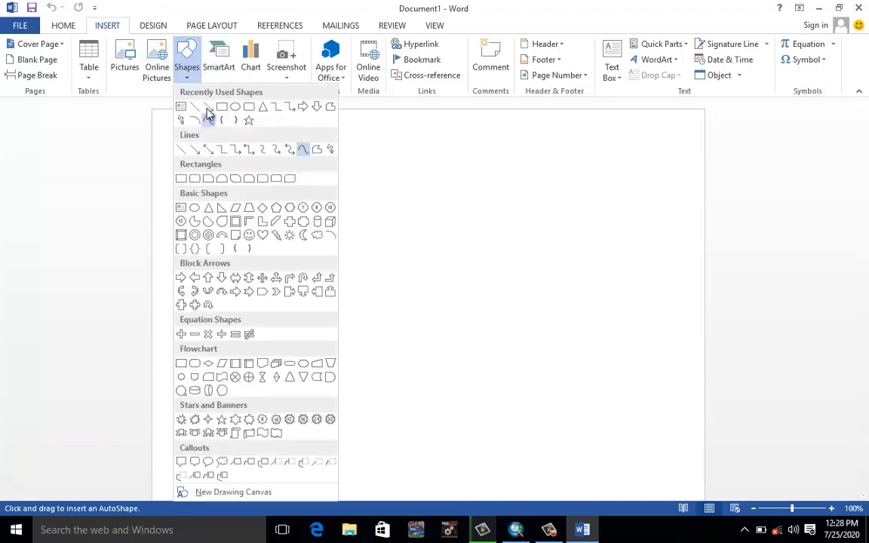
left_click(219, 107)
left_click_drag(342, 194, 466, 361)
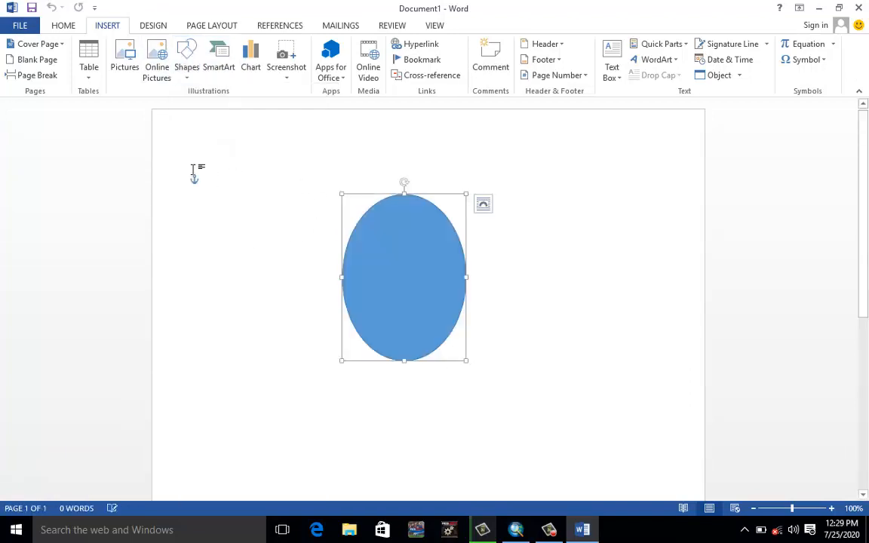
Apply the unfilled shape style with a green outline to the oval.
left_click(169, 60)
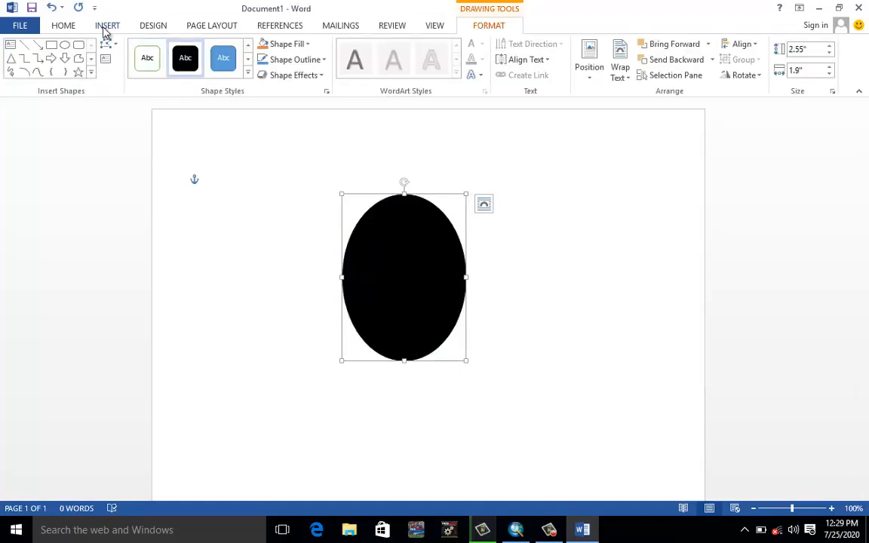
left_click(107, 25)
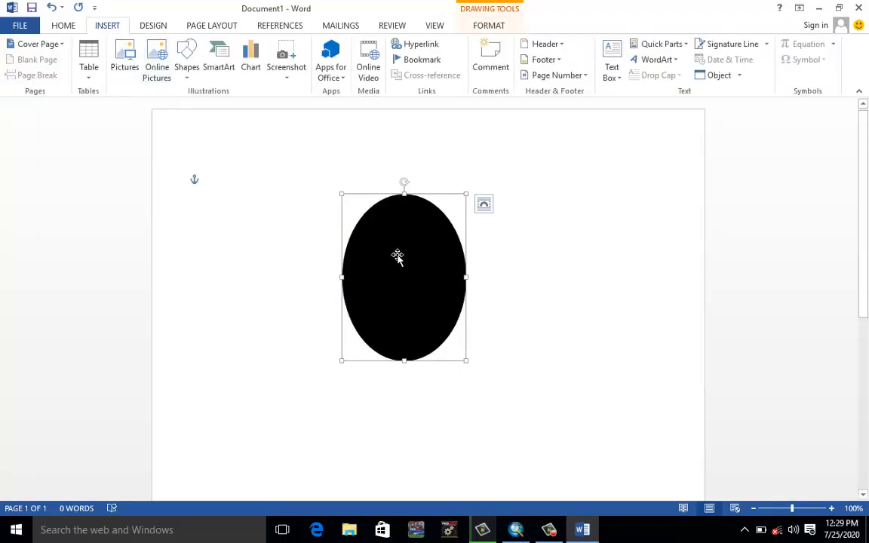
left_click(150, 27)
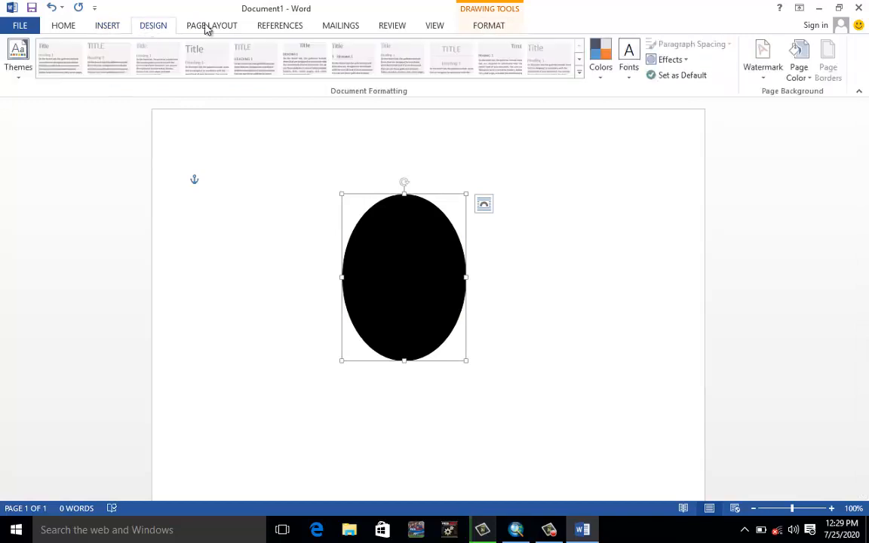
left_click(503, 30)
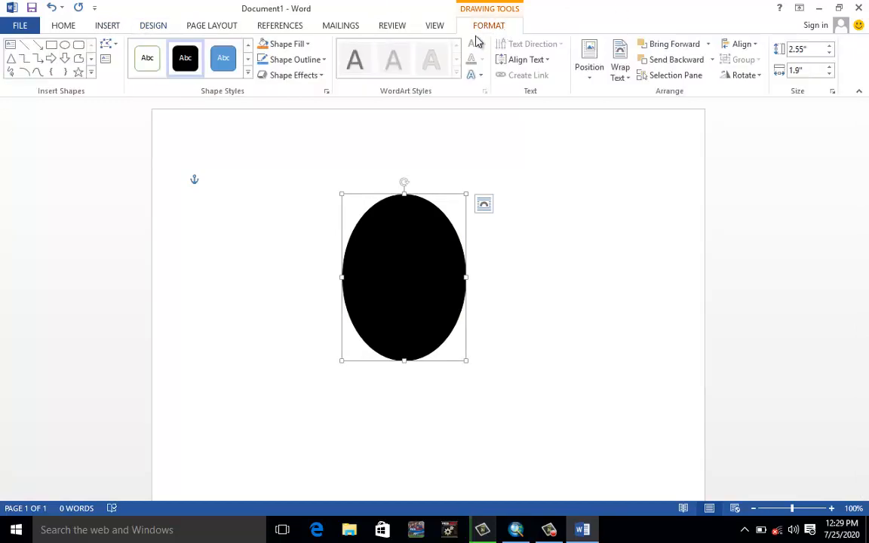
left_click(139, 65)
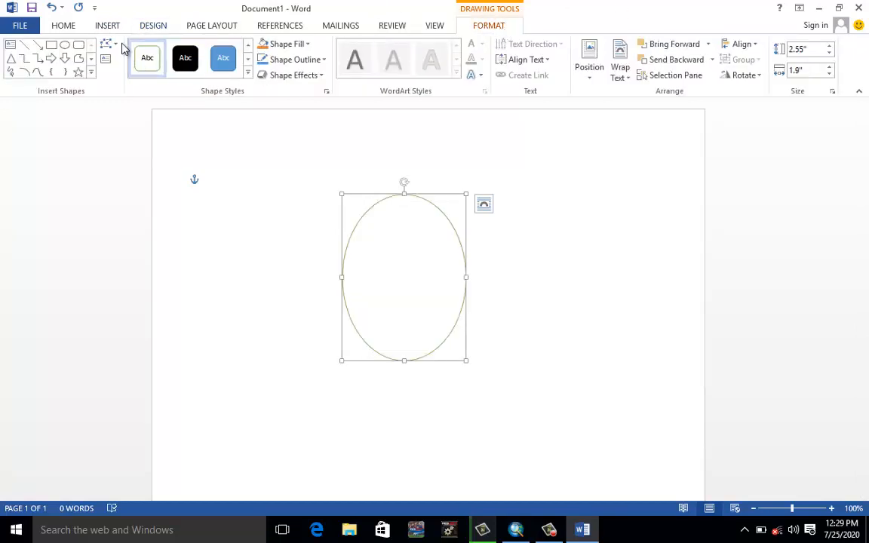
Draw a freehand line about 2.58" high from the oval's top to its bottom and give it the black line style.
left_click(108, 26)
left_click(187, 68)
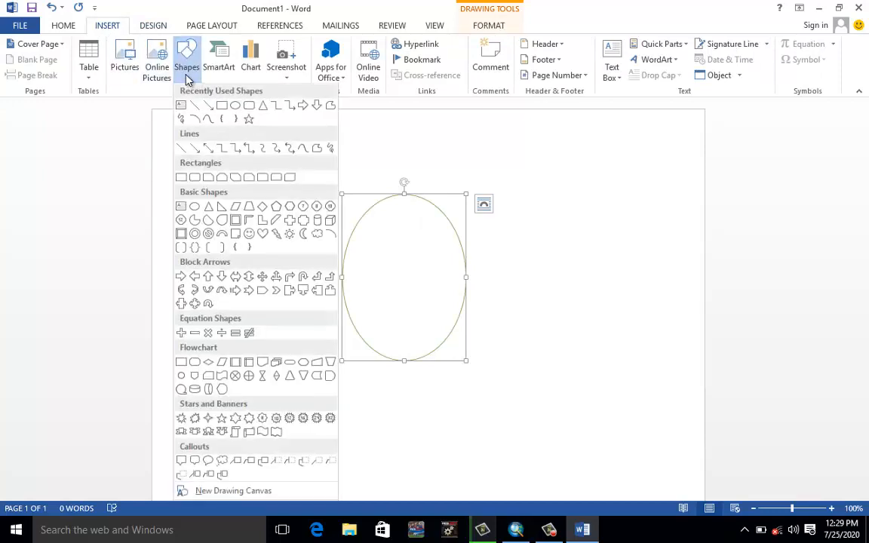
left_click(195, 120)
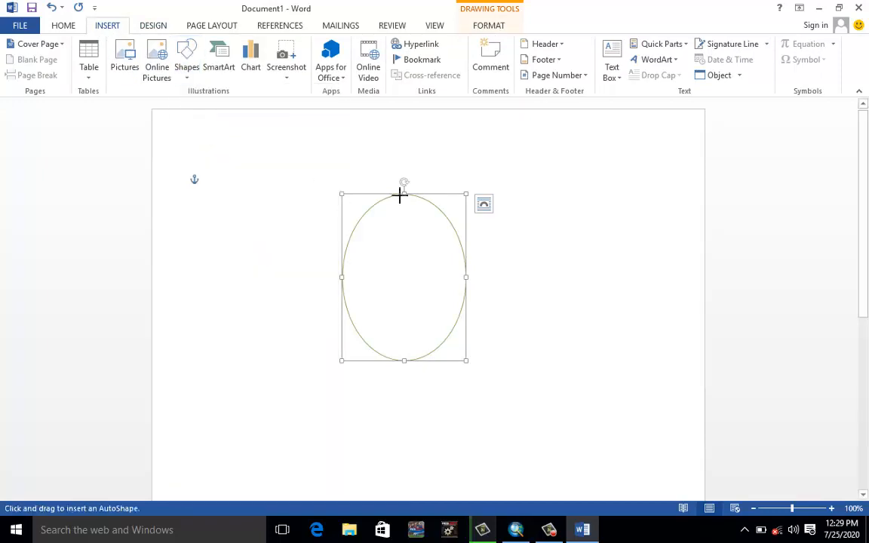
mouse_move(404, 193)
left_mouse_down()
mouse_move(388, 247)
mouse_move(407, 361)
left_mouse_up()
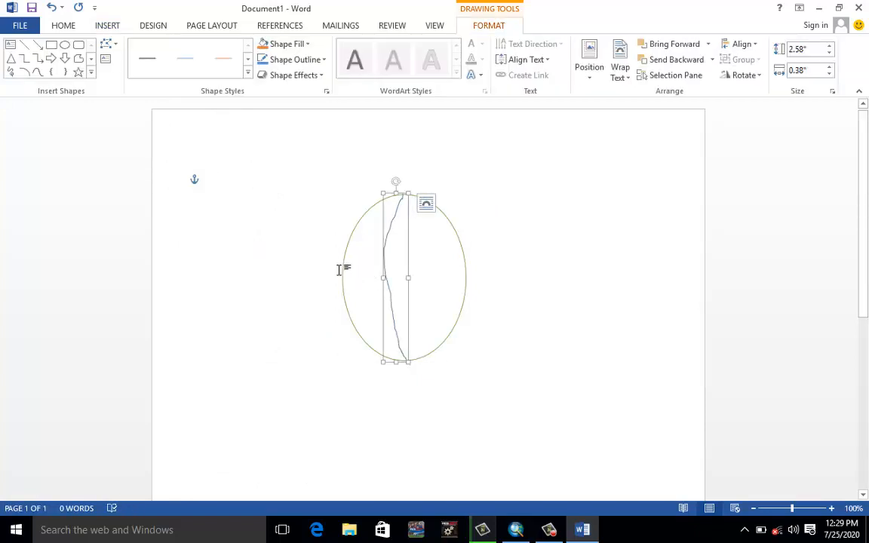
left_click(146, 59)
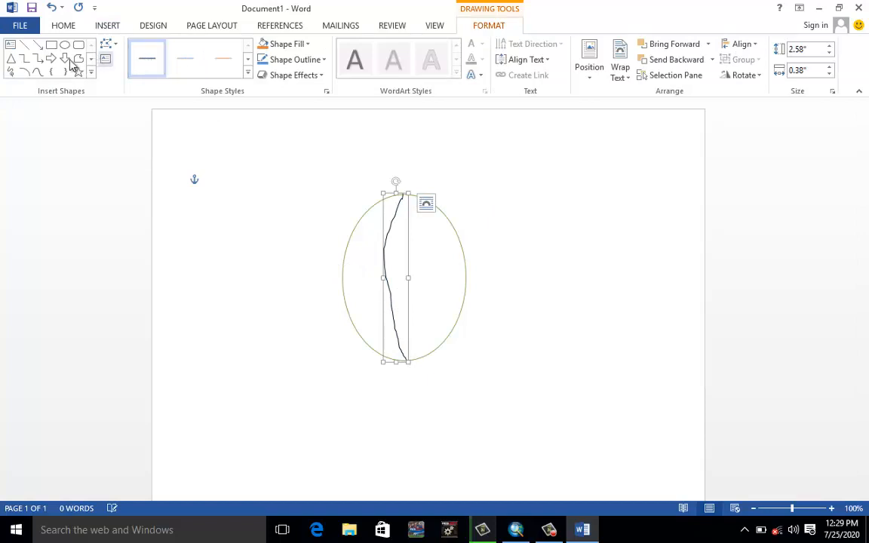
Draw a black freehand line about 1.89" wide across the middle of the oval, from one side to the other.
left_click(11, 72)
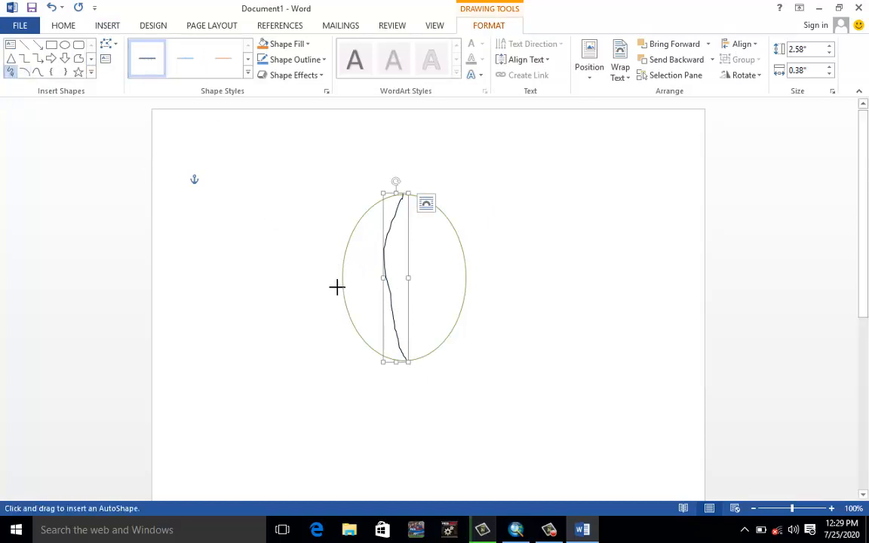
left_click(10, 72)
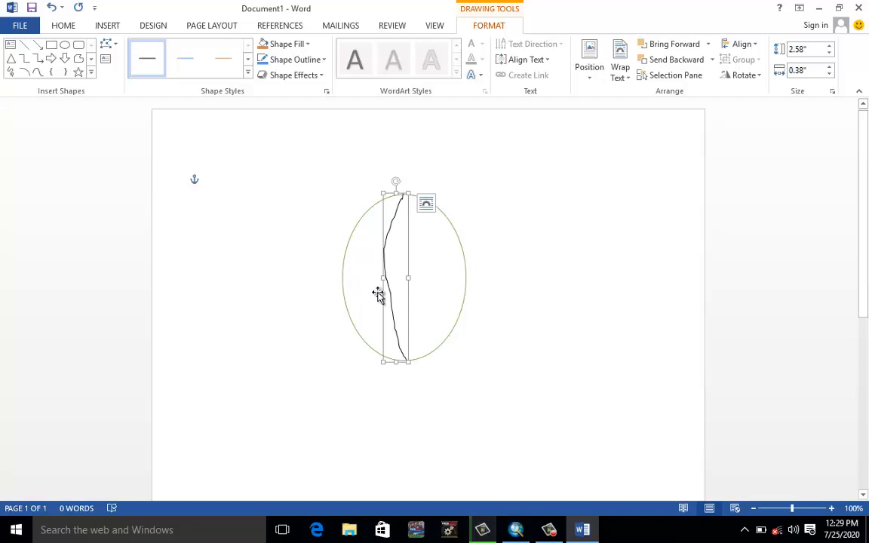
left_click(520, 286)
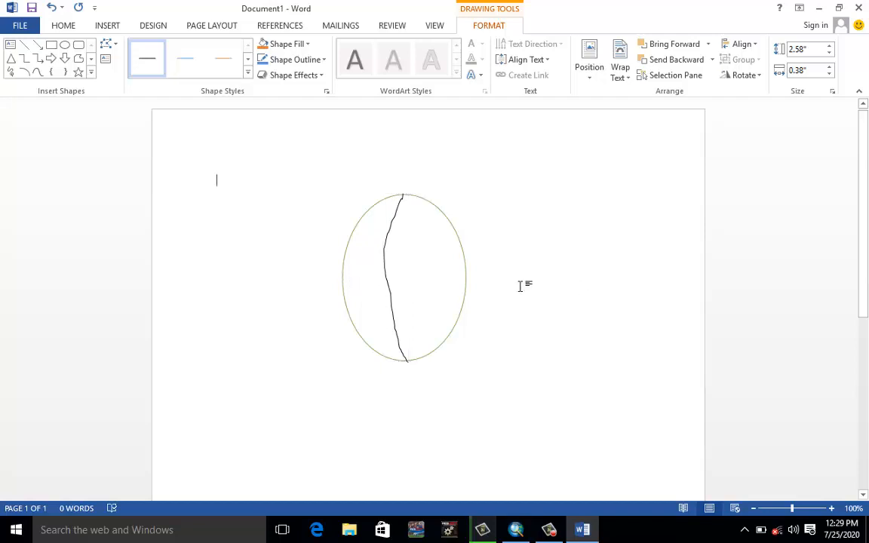
left_click(108, 26)
left_click(188, 72)
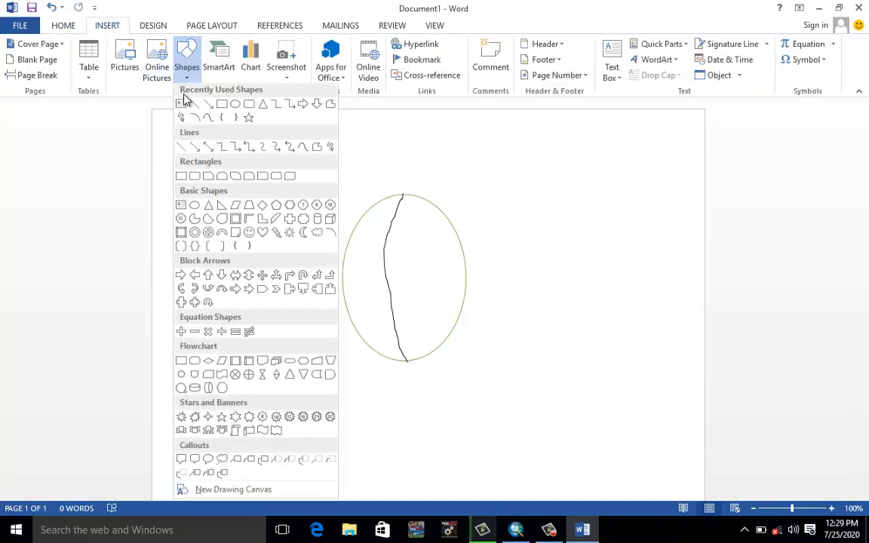
left_click(181, 121)
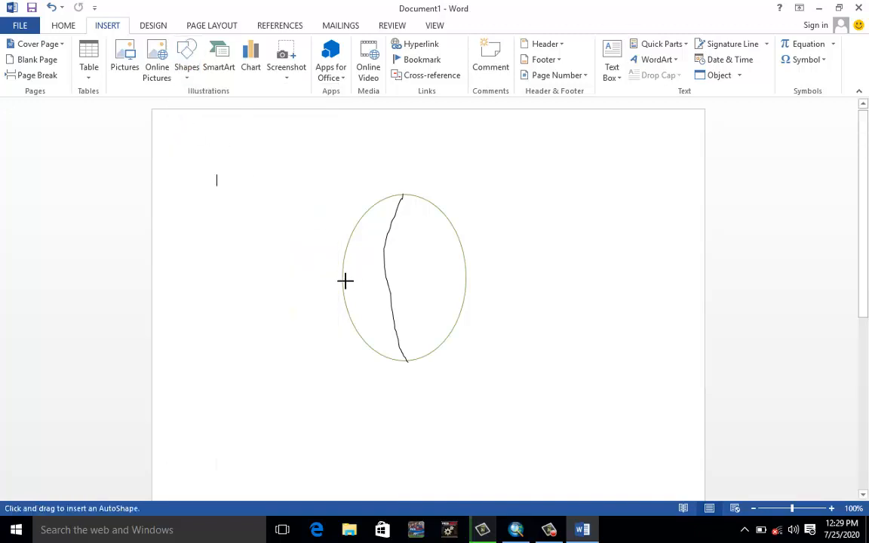
mouse_move(345, 275)
left_mouse_down()
mouse_move(404, 285)
mouse_move(448, 274)
mouse_move(466, 279)
mouse_move(462, 287)
left_mouse_up()
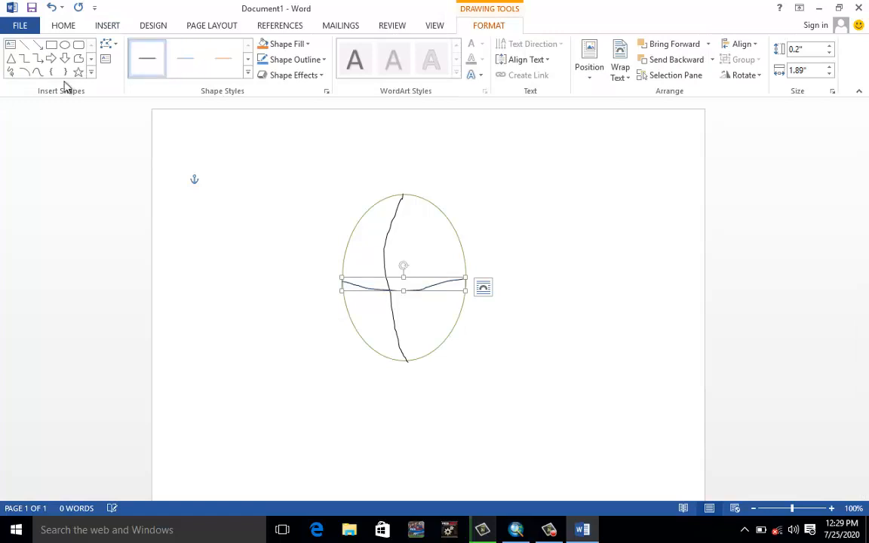
Draw black freehand axes beside the oval: a vertical line about 2.24" high and a horizontal line about 2.37" wide crossing its lower end.
left_click(12, 72)
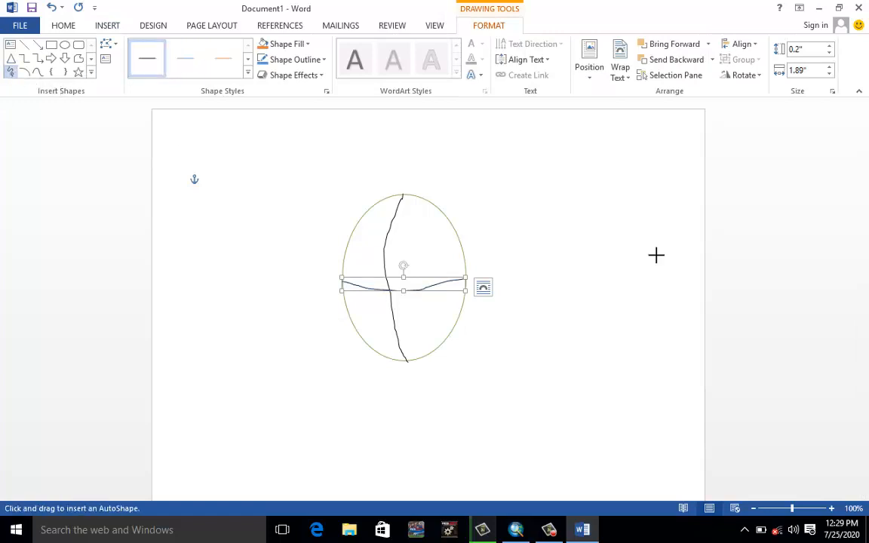
left_click_drag(544, 196, 551, 342)
left_click(147, 59)
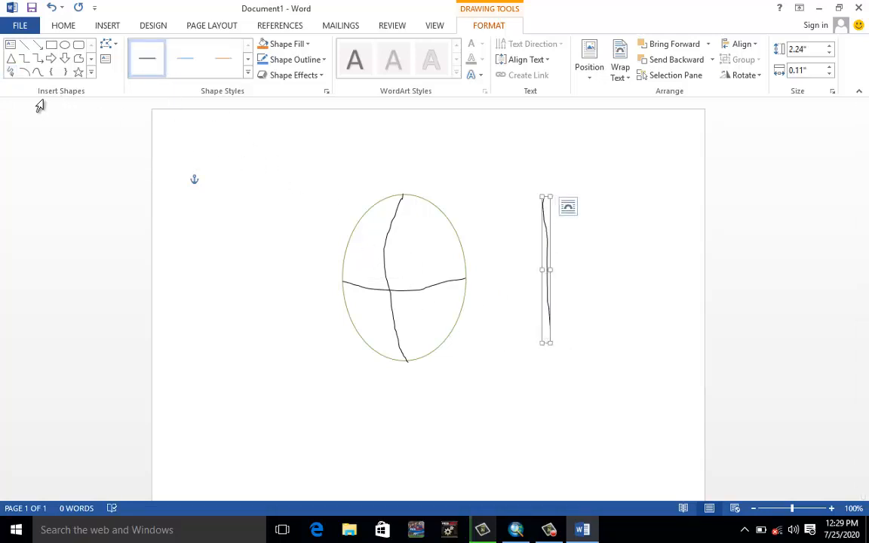
left_click(10, 71)
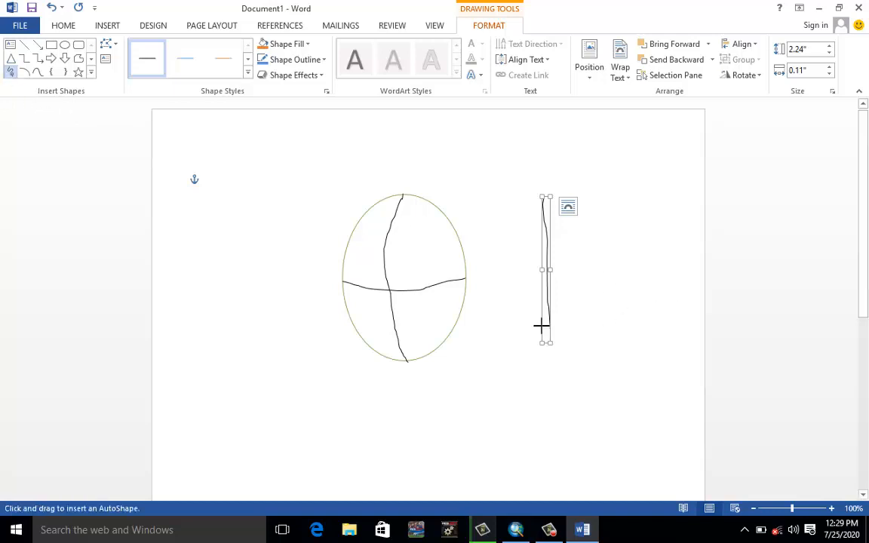
left_click_drag(538, 325, 692, 325)
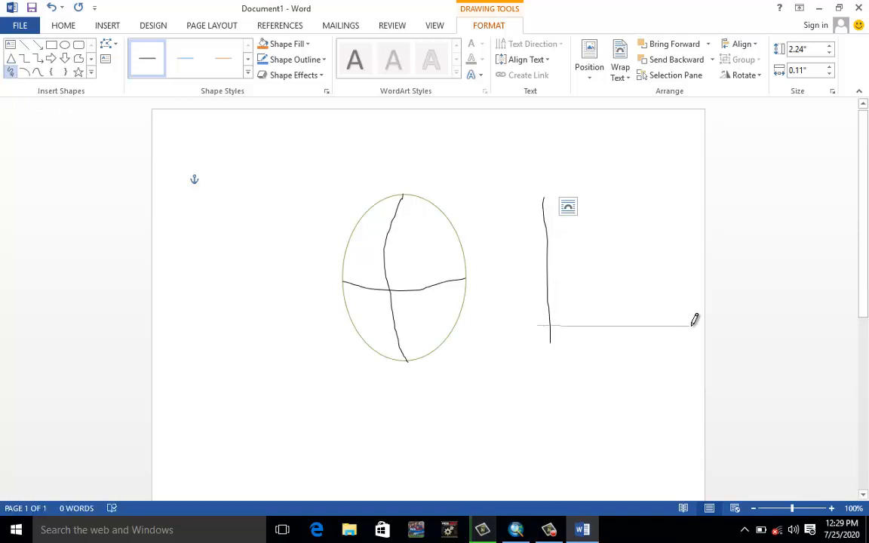
left_click(148, 59)
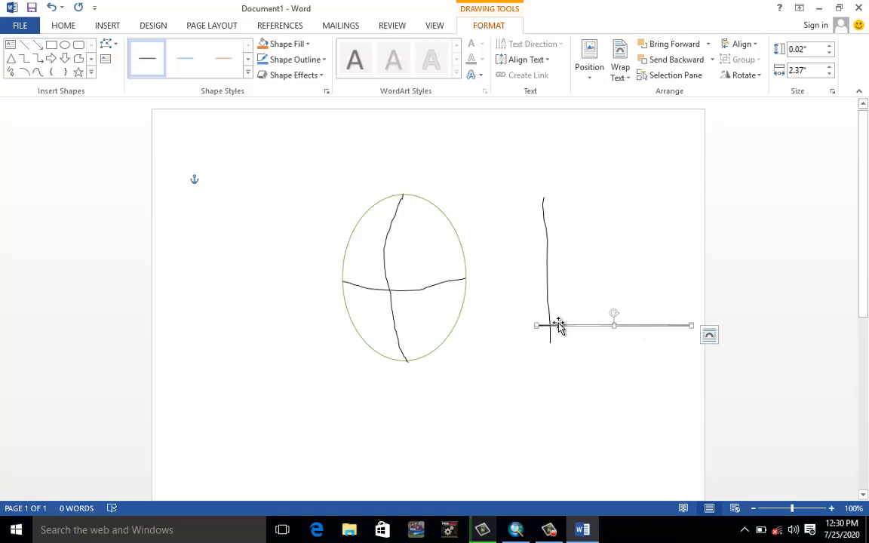
Draw four freehand vertical tick marks, about 0.2" to 0.5" high, along the horizontal axis.
left_click(10, 72)
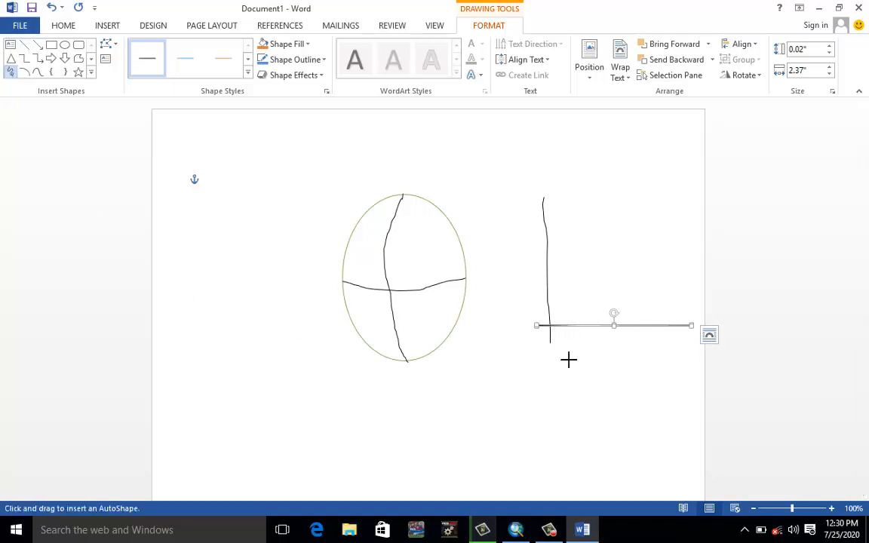
left_click_drag(562, 321, 563, 326)
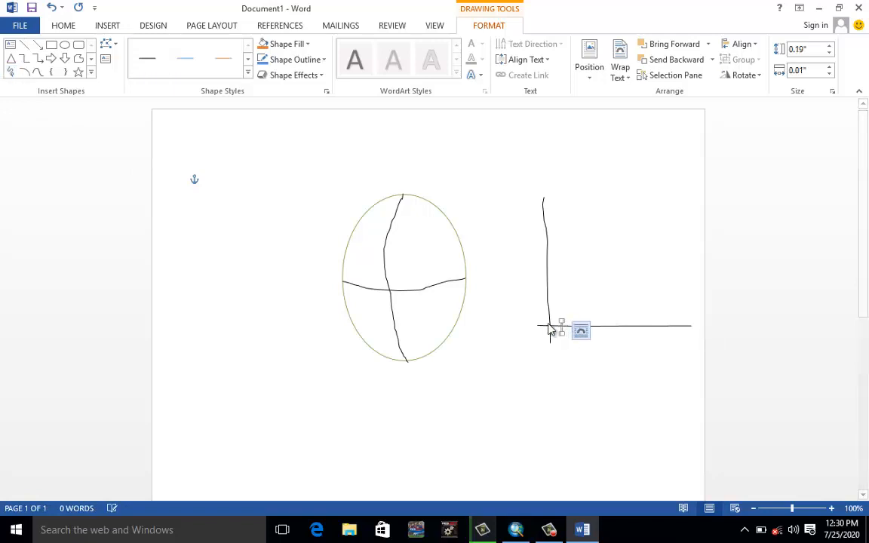
left_click(11, 72)
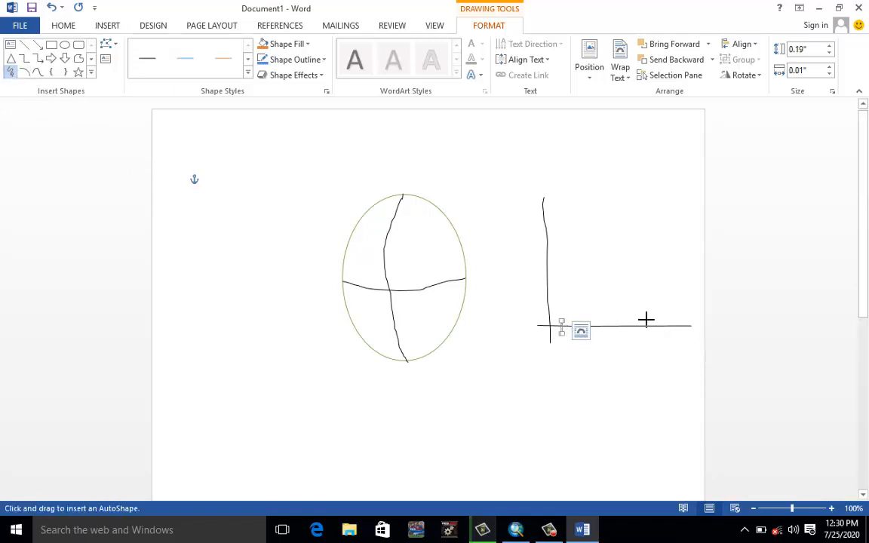
left_click_drag(582, 312, 581, 326)
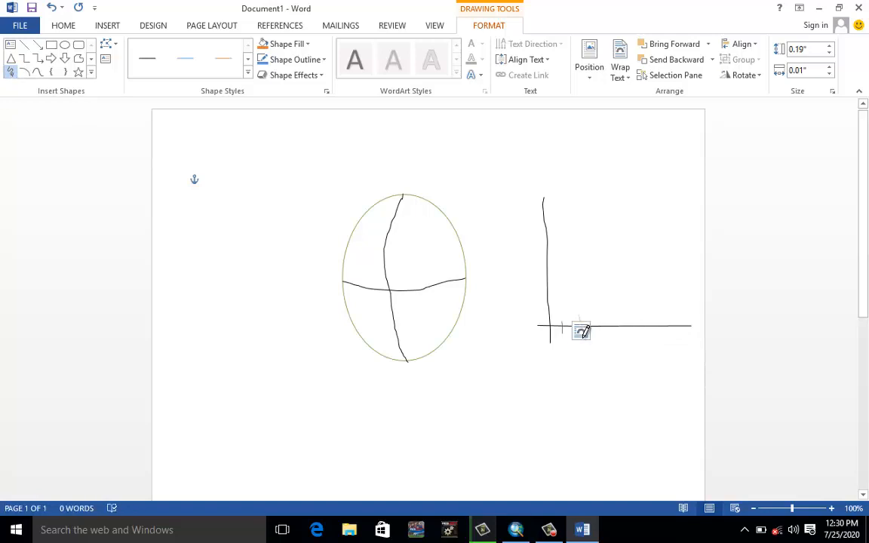
left_click(10, 72)
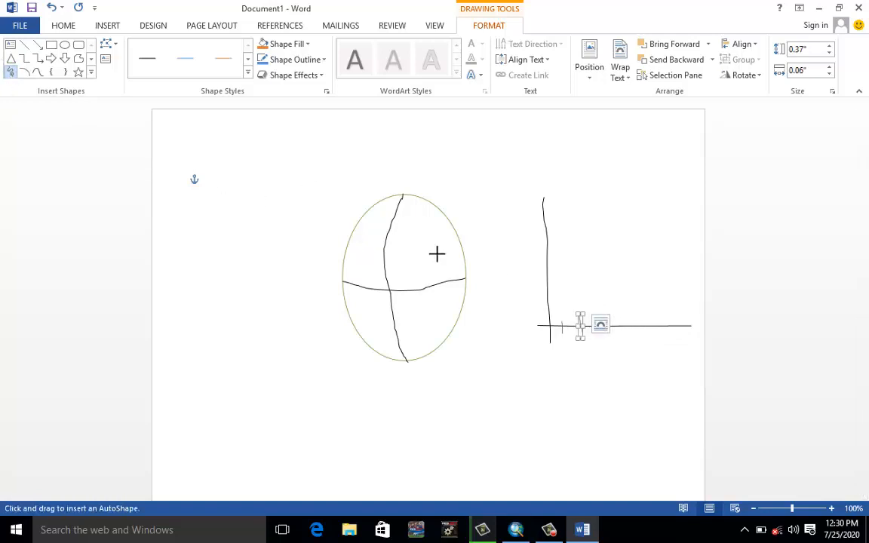
mouse_move(616, 317)
left_mouse_down()
mouse_move(617, 307)
mouse_move(621, 333)
left_mouse_up()
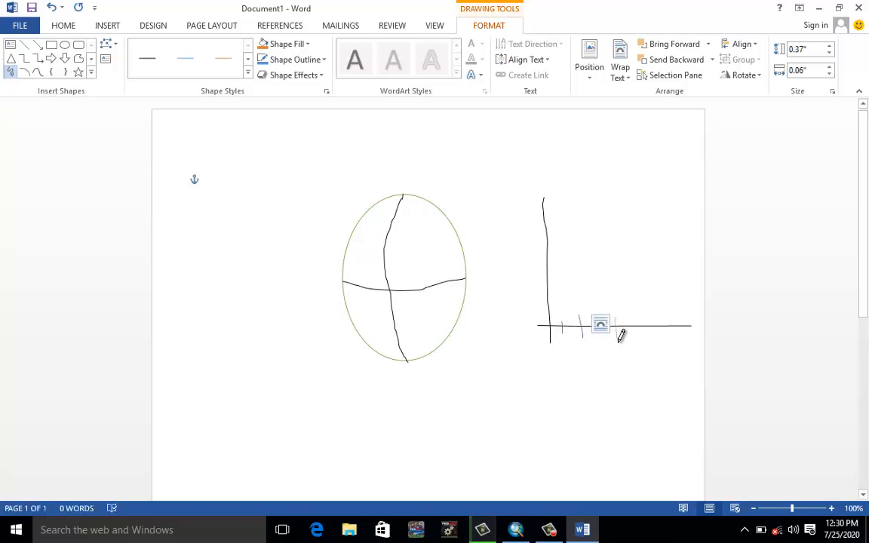
left_click(11, 72)
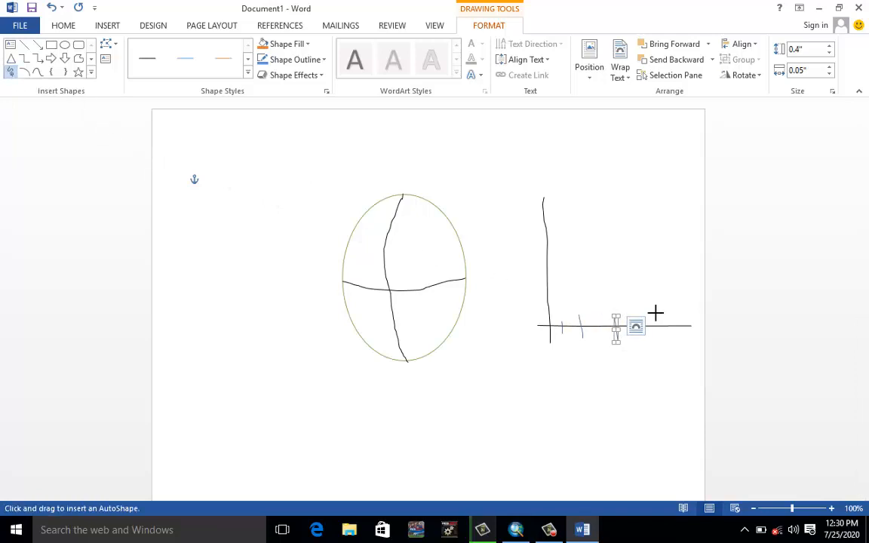
left_click_drag(646, 322, 651, 347)
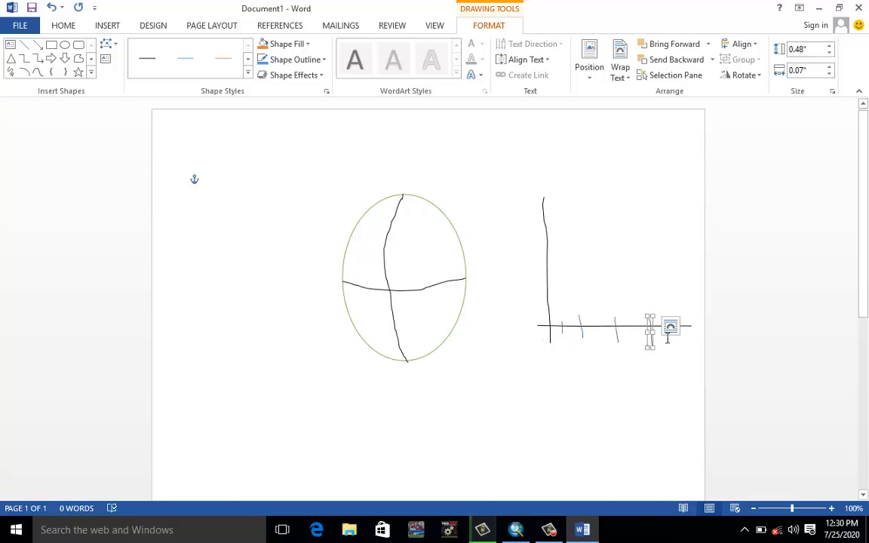
Draw four short freehand horizontal tick marks across the lower half of the vertical axis.
left_click(10, 72)
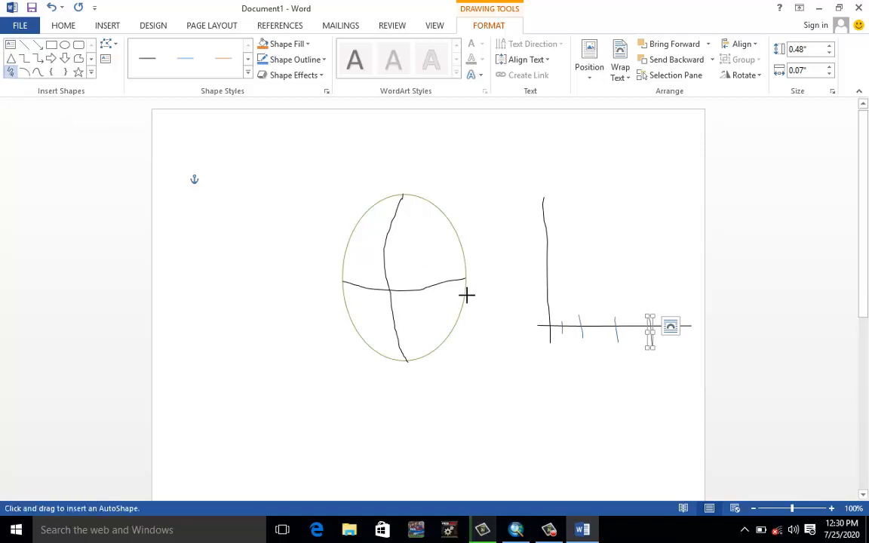
mouse_move(543, 305)
left_mouse_down()
mouse_move(556, 306)
mouse_move(546, 295)
mouse_move(559, 295)
left_mouse_up()
left_click(10, 72)
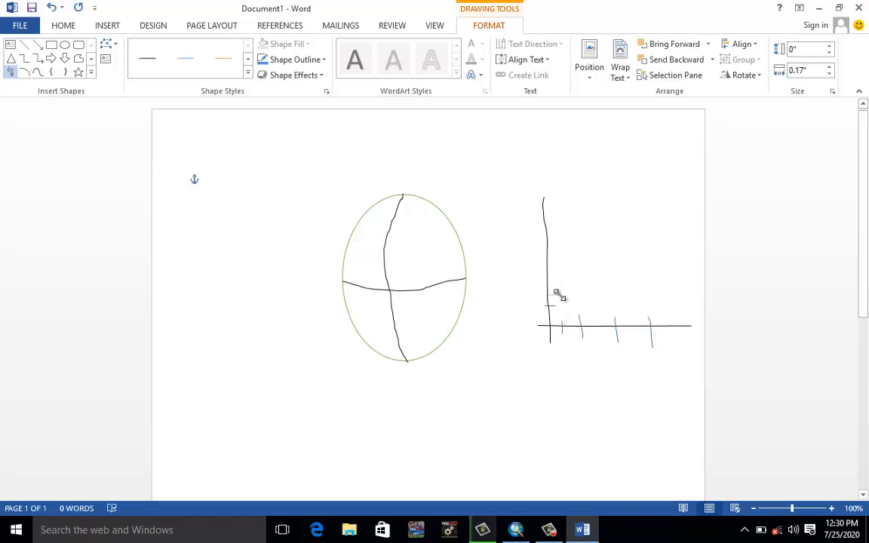
left_click(11, 72)
left_click_drag(542, 282, 562, 283)
left_click(10, 71)
left_click_drag(537, 262, 558, 262)
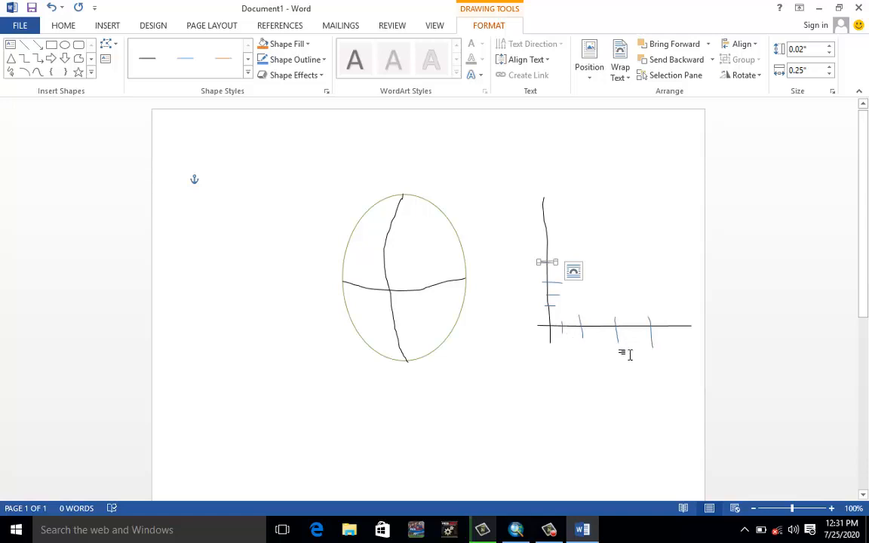
Stretch the horizontal axis's first tick mark upward into a vertical line about 2.1" high beside the vertical axis.
left_click(564, 327)
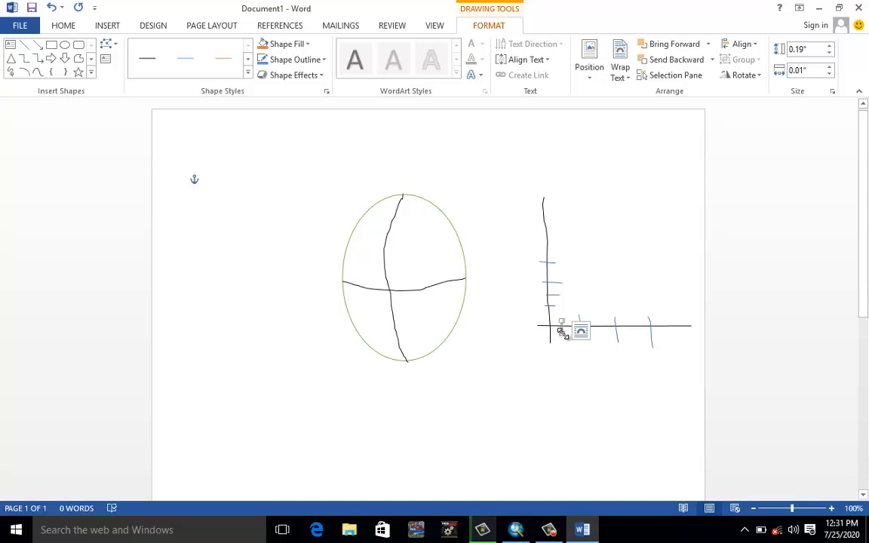
left_click(574, 323)
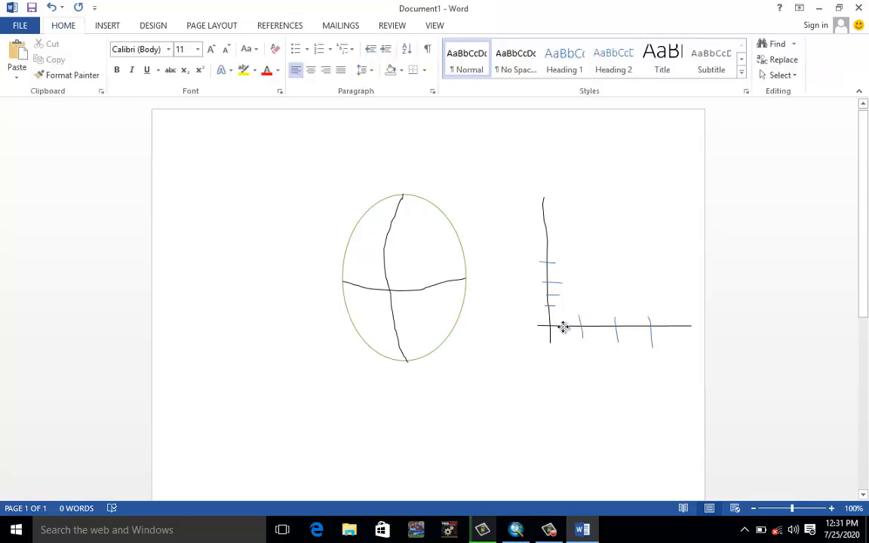
left_click(561, 324)
left_click_drag(564, 310, 563, 196)
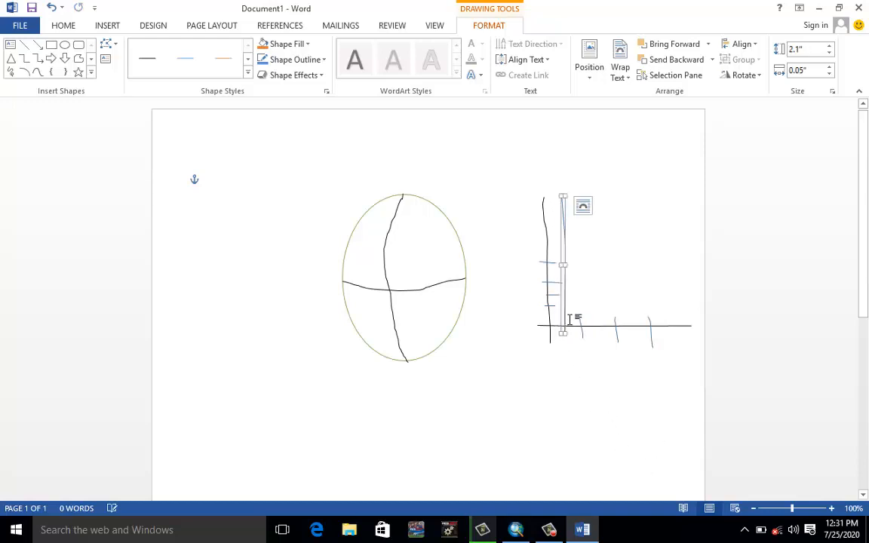
left_click(571, 359)
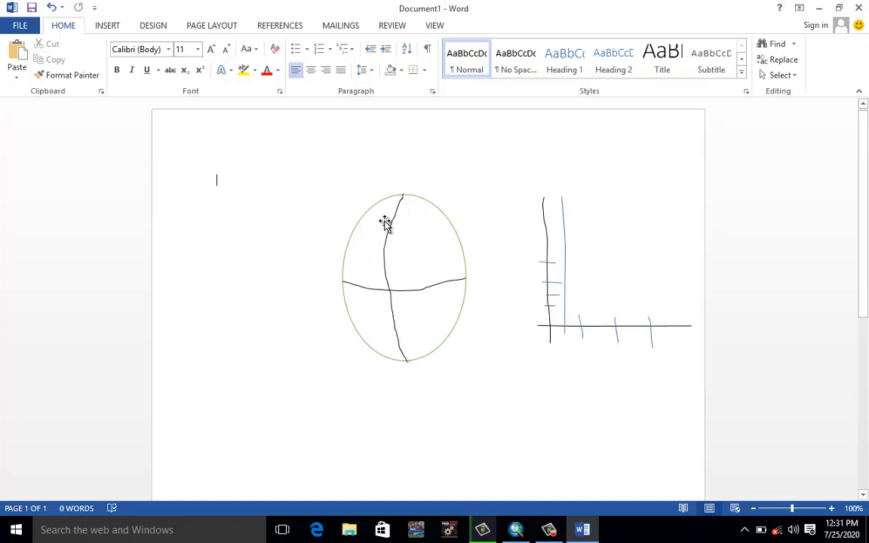
Stretch the vertical axis's third tick mark from the origin into a horizontal line spanning nearly the full width of the horizontal axis.
left_click(551, 284)
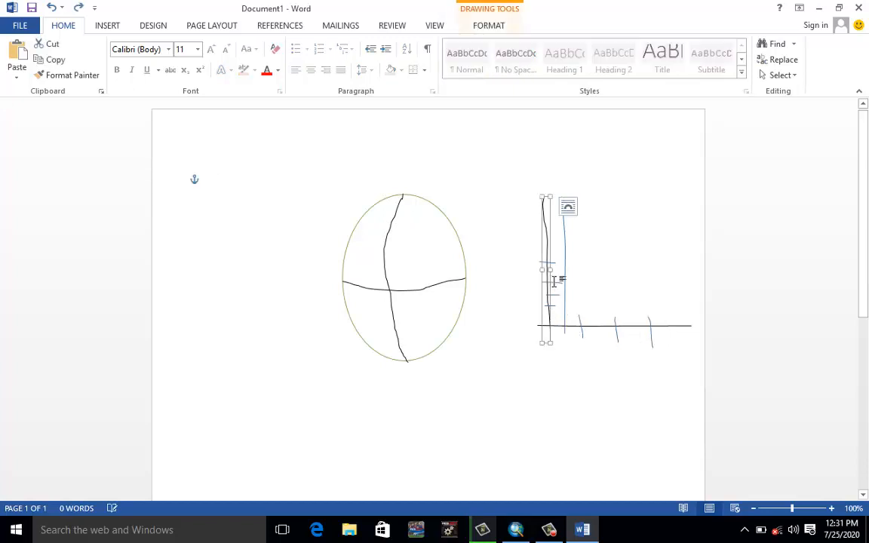
left_click(559, 283)
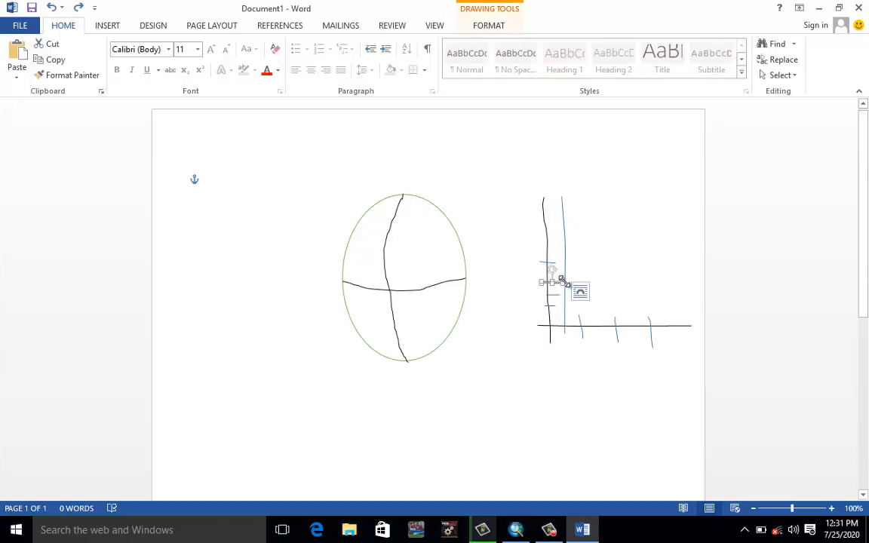
left_click_drag(564, 281, 683, 278)
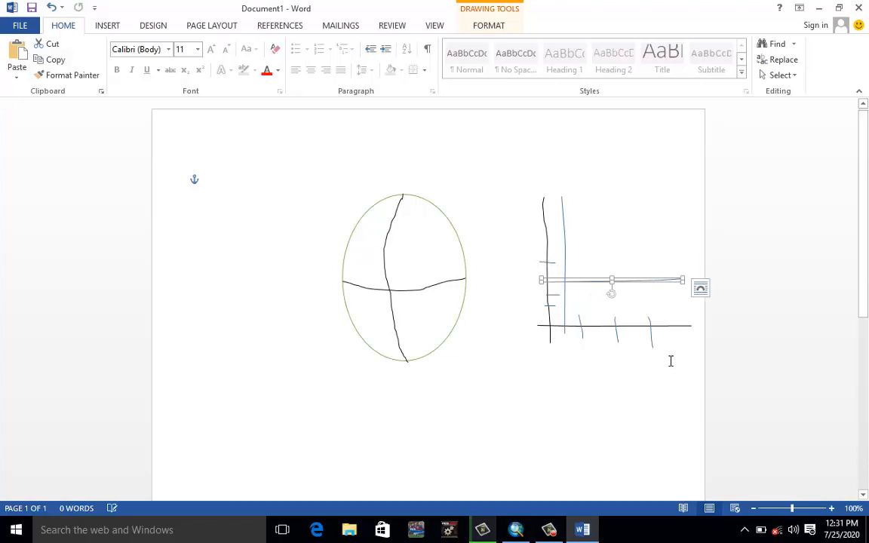
left_click(573, 324)
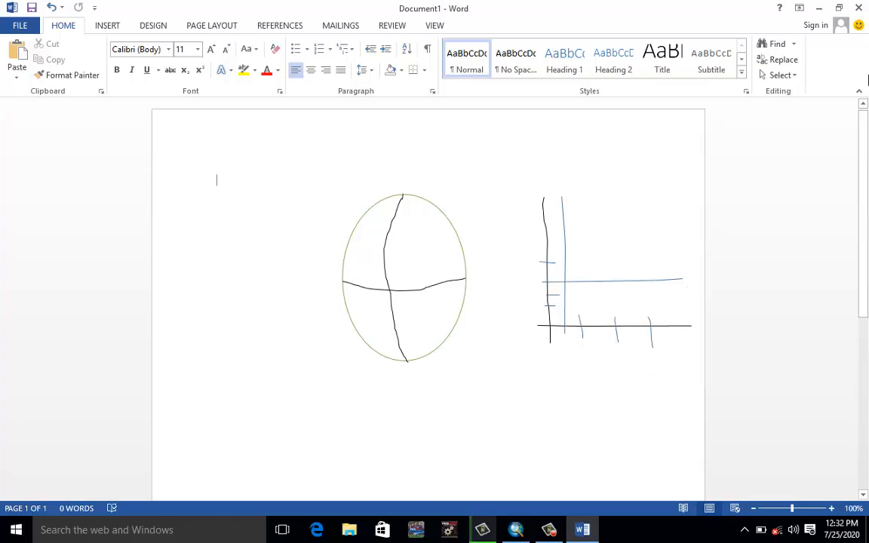
Switch back to ArcMap and calculate the Long field as X Coordinate of Point in meters, using the data source's coordinate system.
left_click(822, 13)
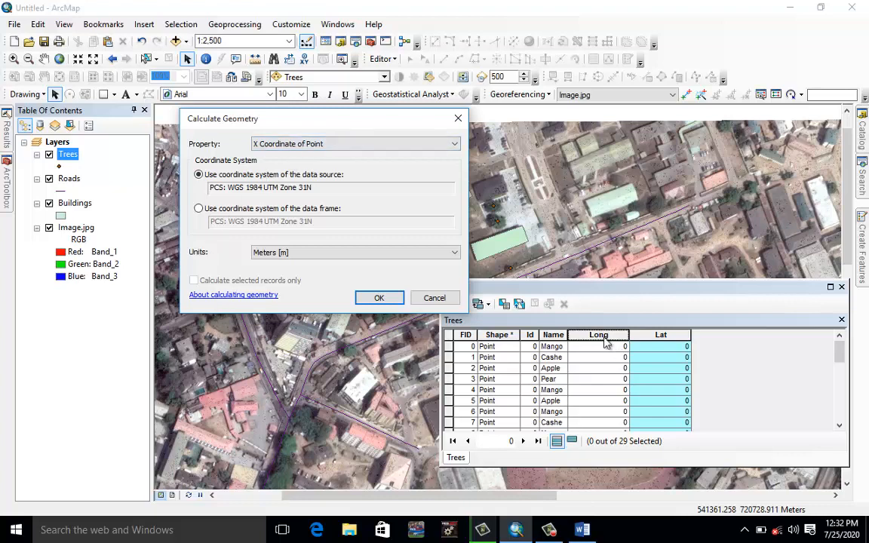
left_click(582, 530)
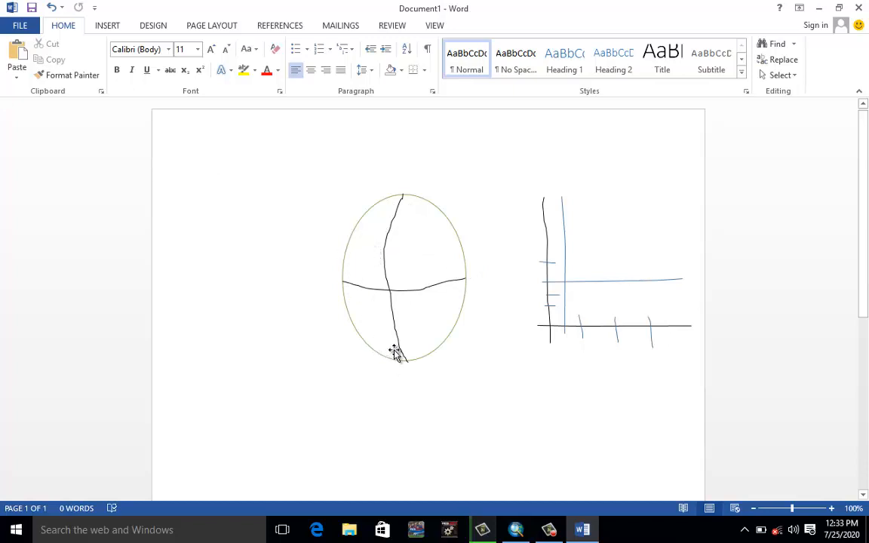
left_click(818, 8)
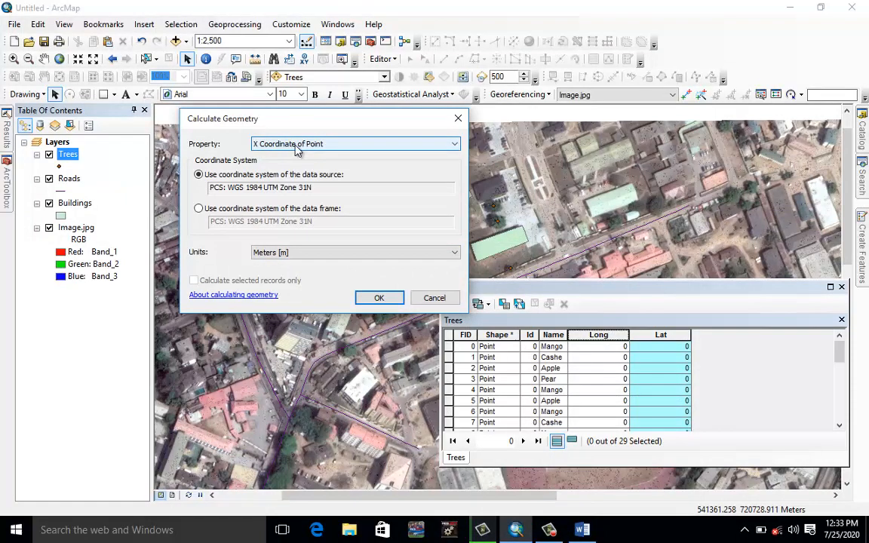
left_click(380, 299)
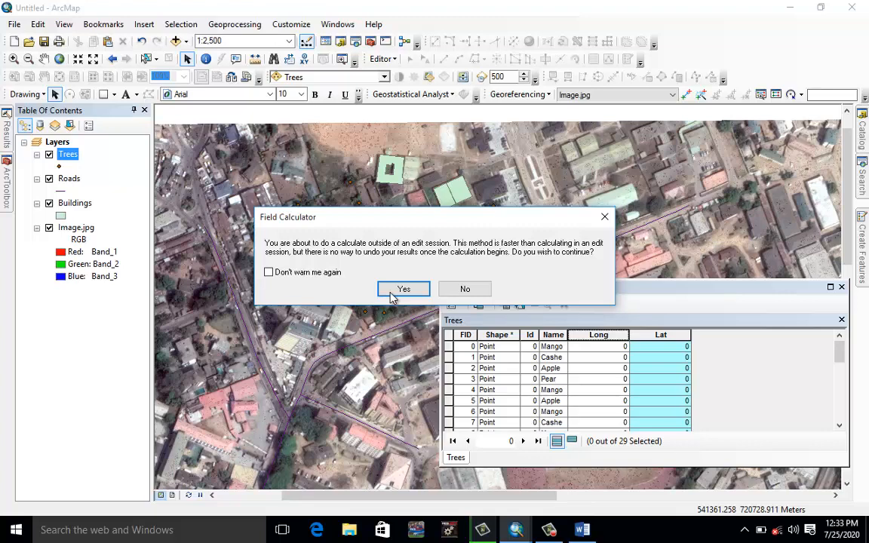
left_click(391, 297)
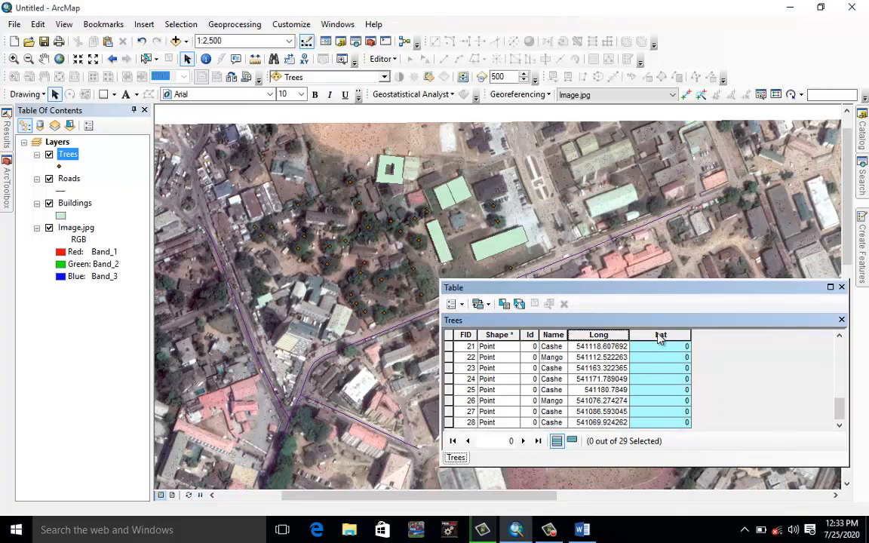
Calculate the Lat field as Y Coordinate of Point in meters, using the data source's coordinate system.
right_click(661, 336)
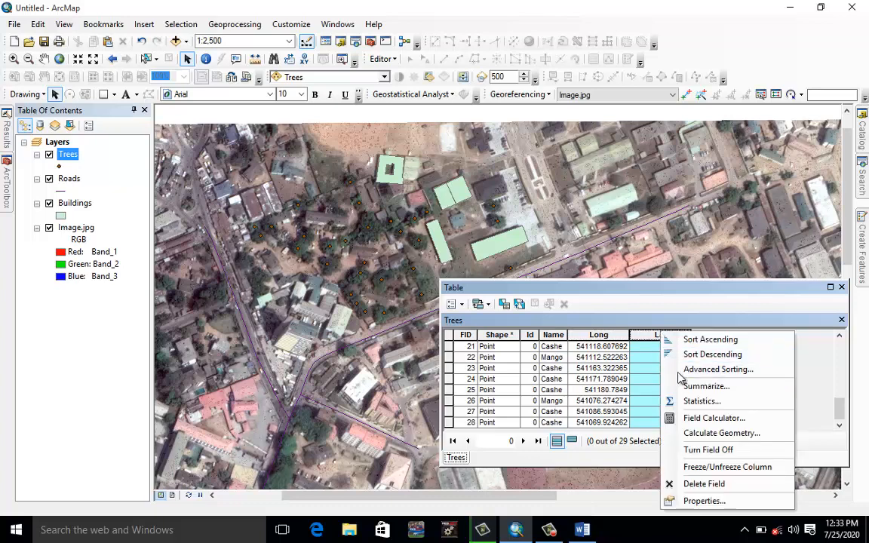
left_click(713, 433)
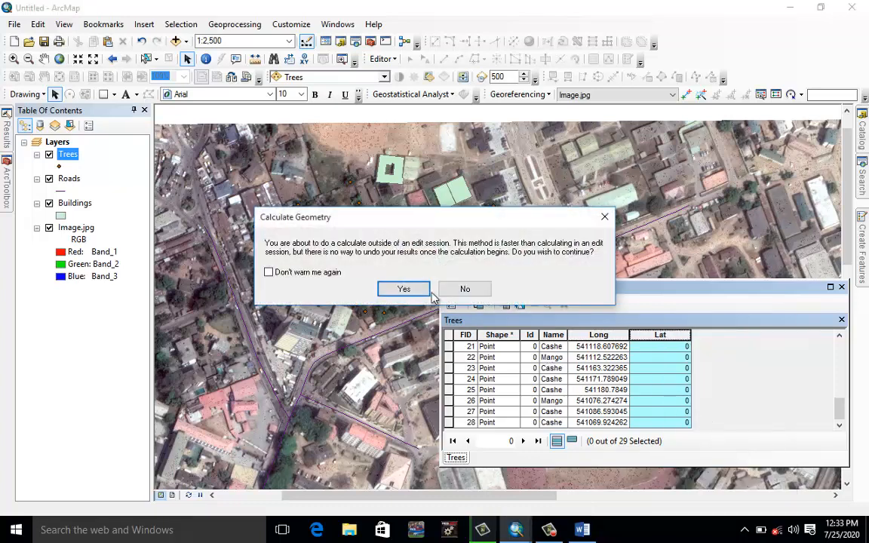
left_click(405, 290)
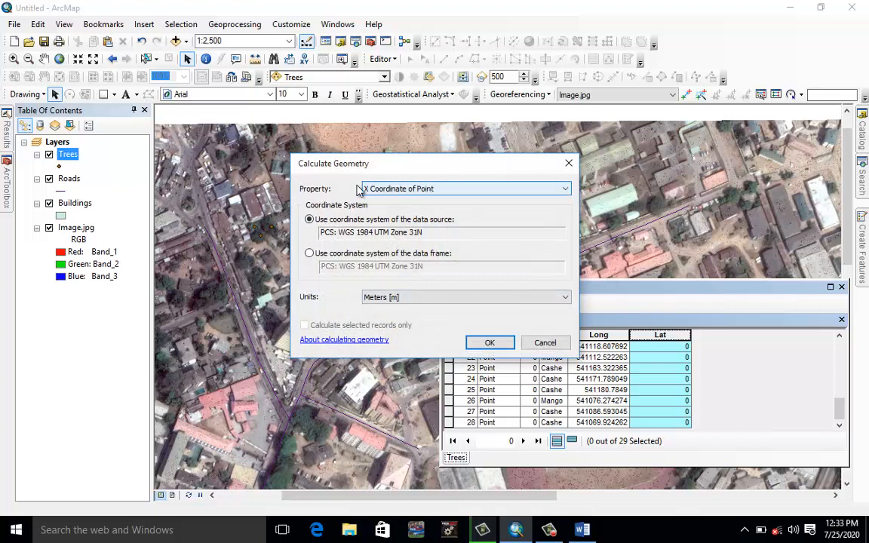
left_click(473, 190)
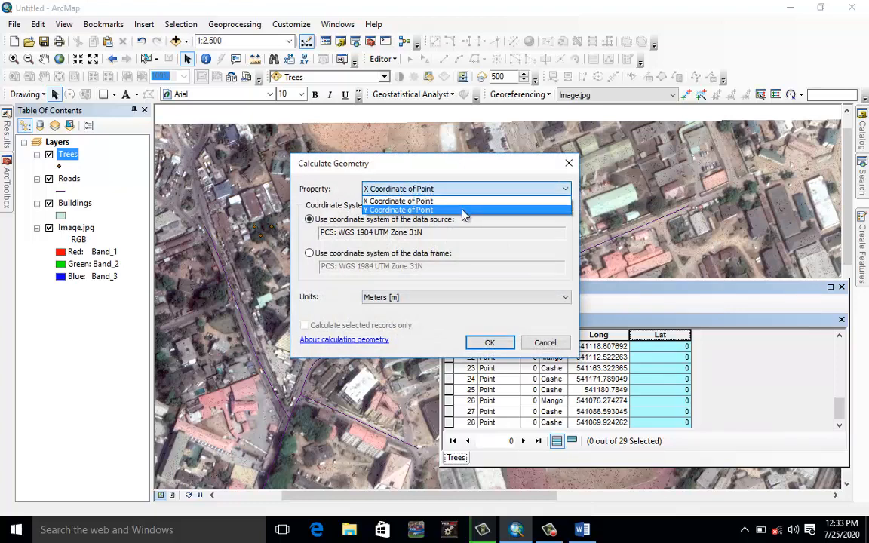
left_click(463, 209)
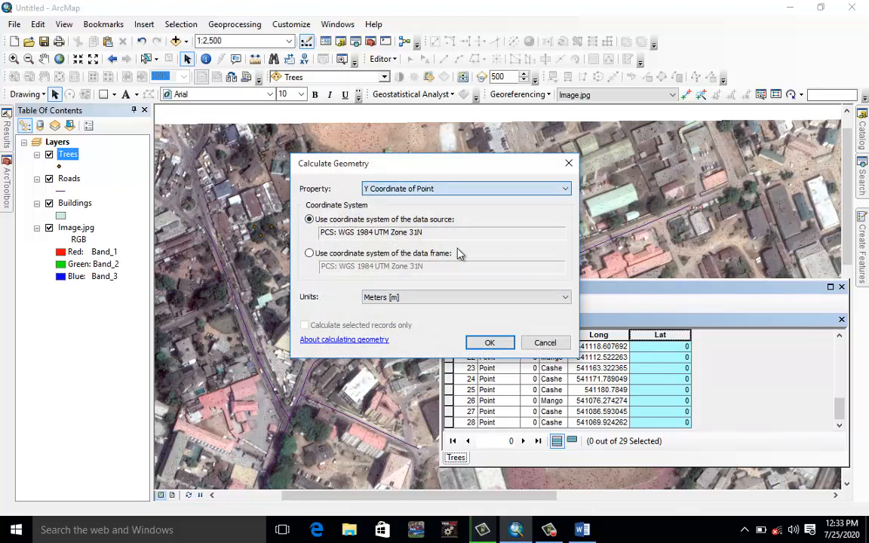
left_click(455, 300)
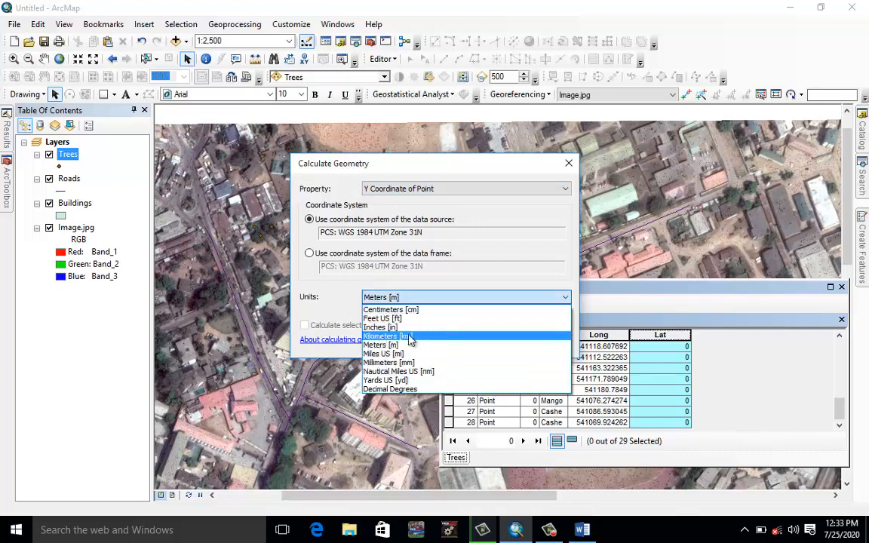
left_click(336, 319)
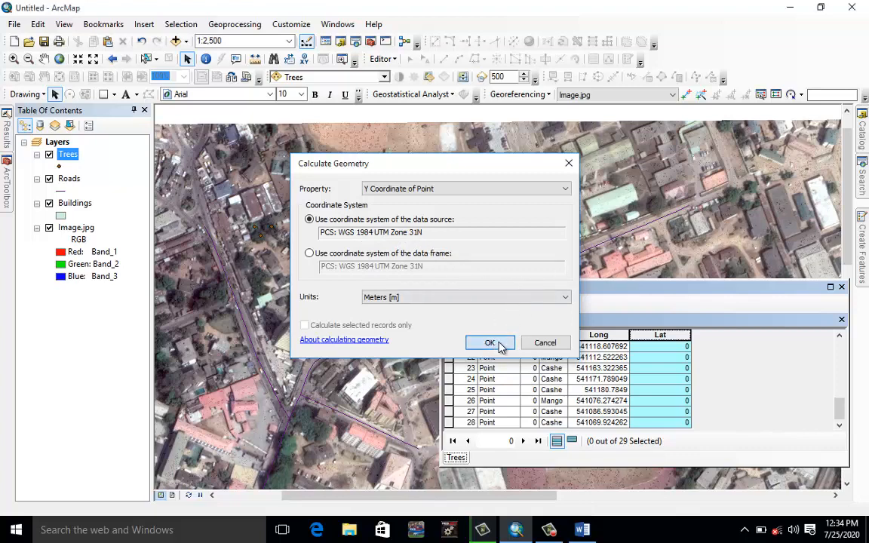
left_click(492, 343)
left_click(415, 289)
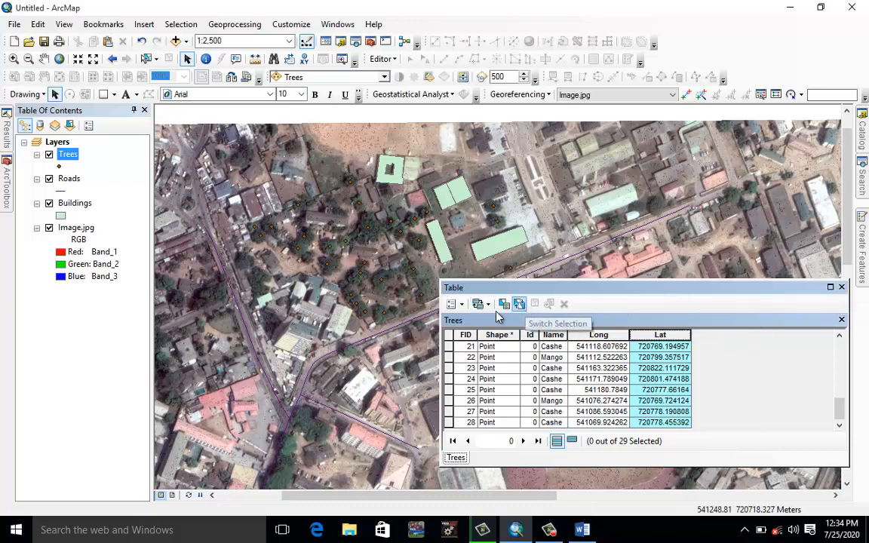
Switch the selection to all Trees records and clear it again.
left_click(519, 303)
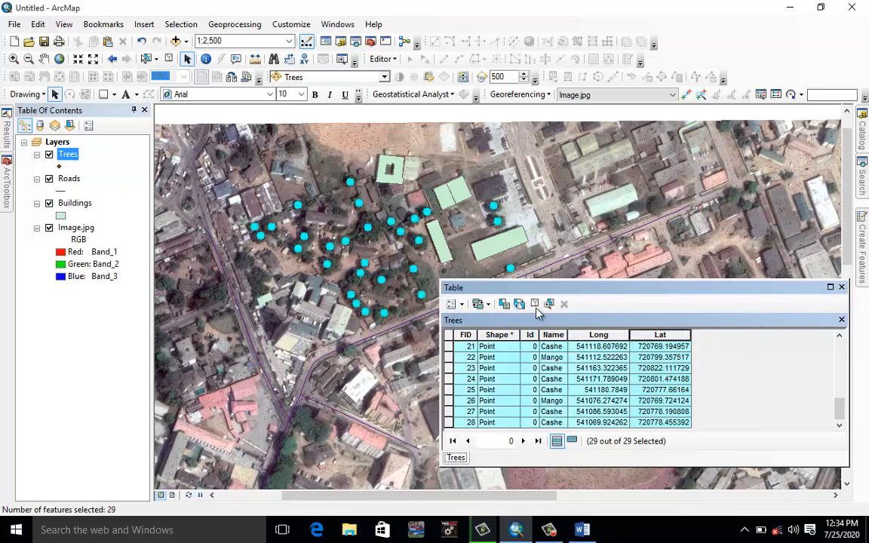
left_click(536, 306)
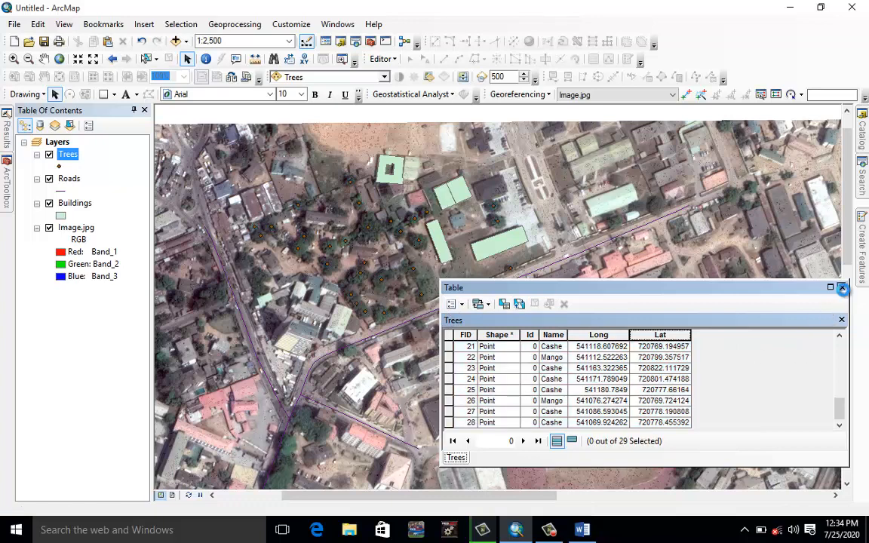
Close the Trees attribute table and open the one for the Roads layer.
left_click(842, 289)
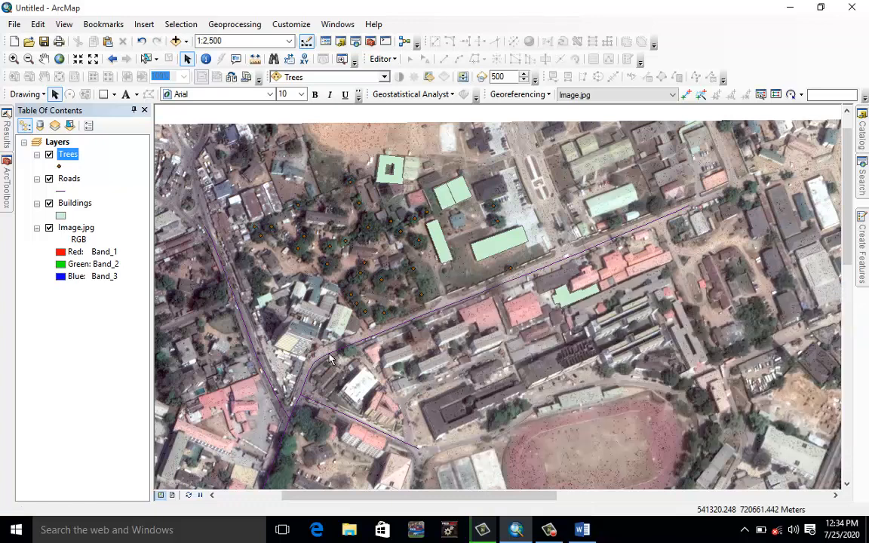
right_click(67, 180)
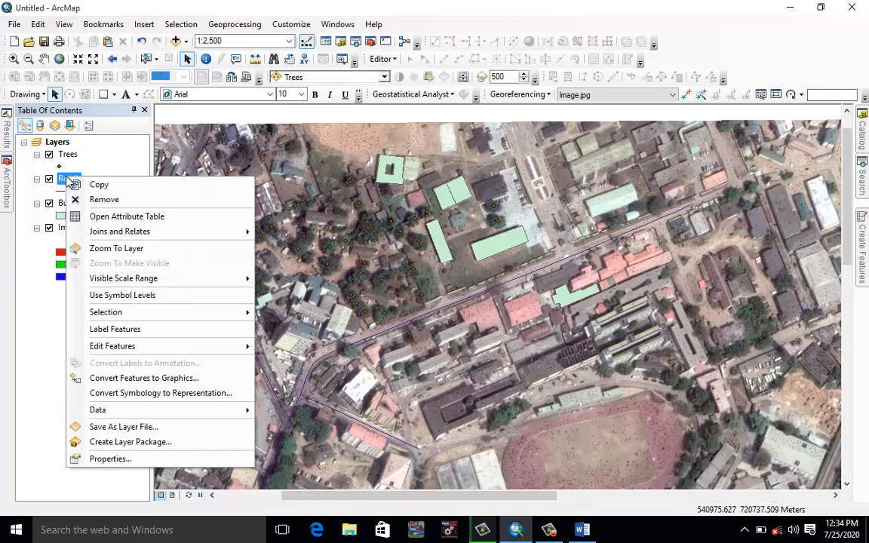
left_click(124, 219)
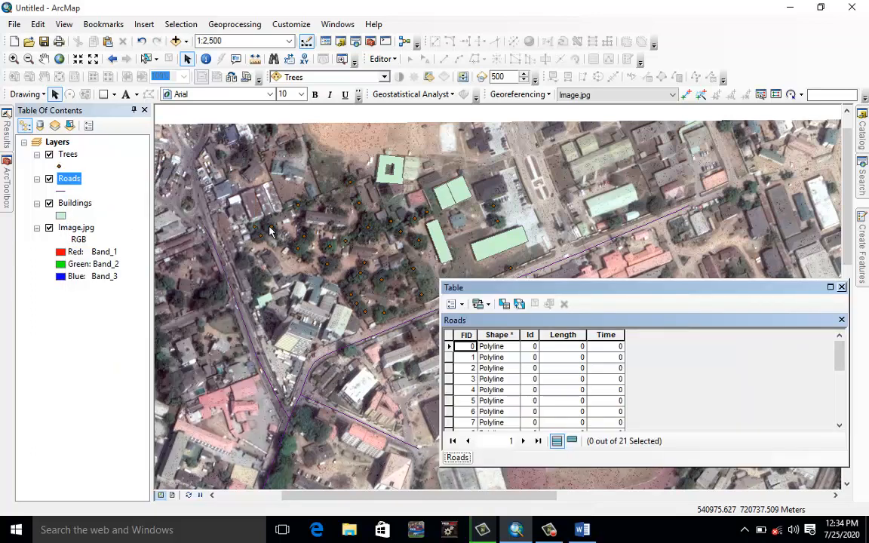
Calculate the Roads table's Length field as Length in meters, using the data source's coordinate system.
right_click(571, 332)
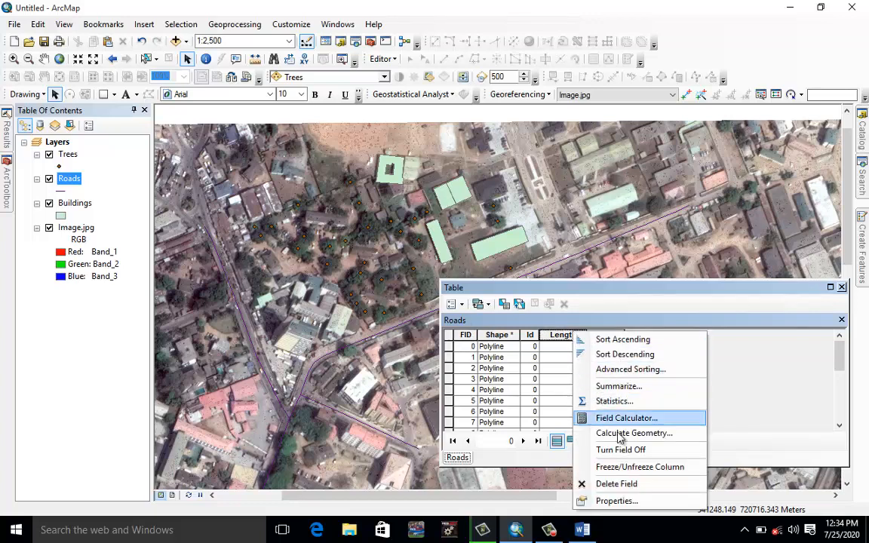
right_click(563, 339)
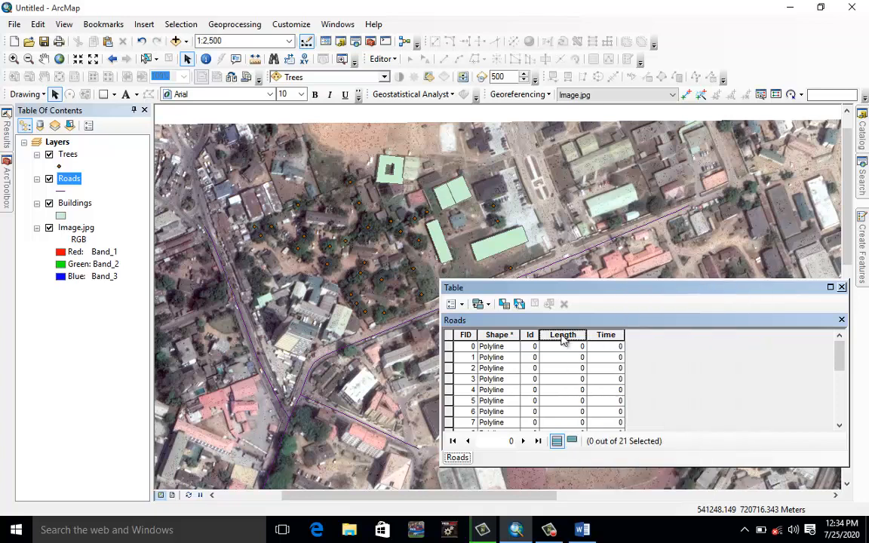
right_click(563, 339)
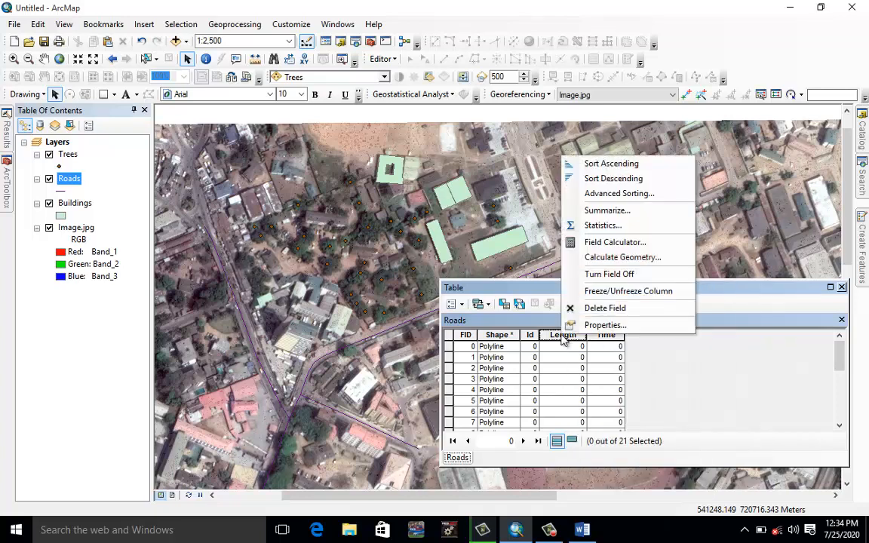
left_click(620, 260)
left_click(404, 290)
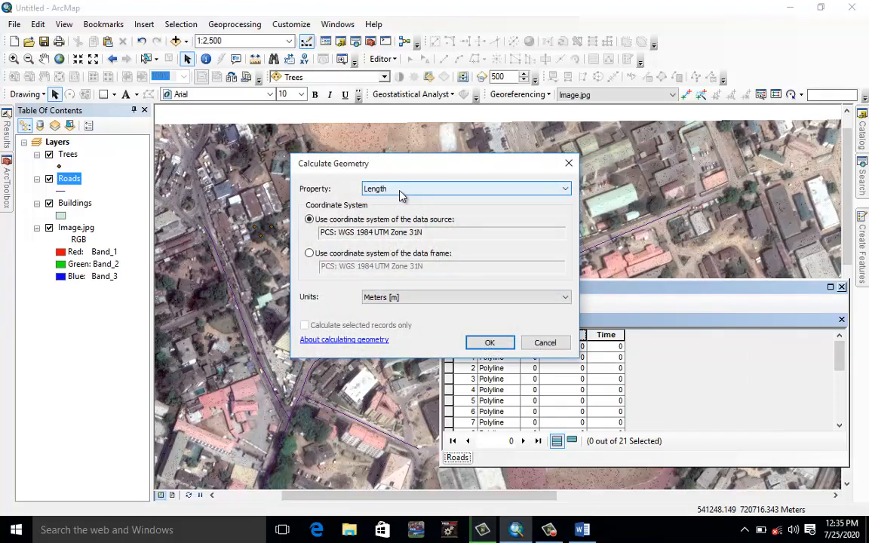
left_click(415, 297)
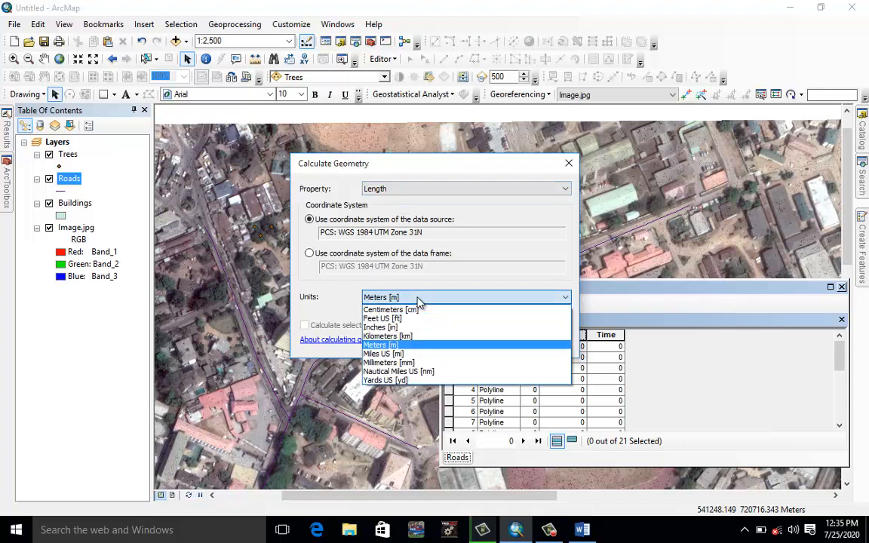
left_click(330, 305)
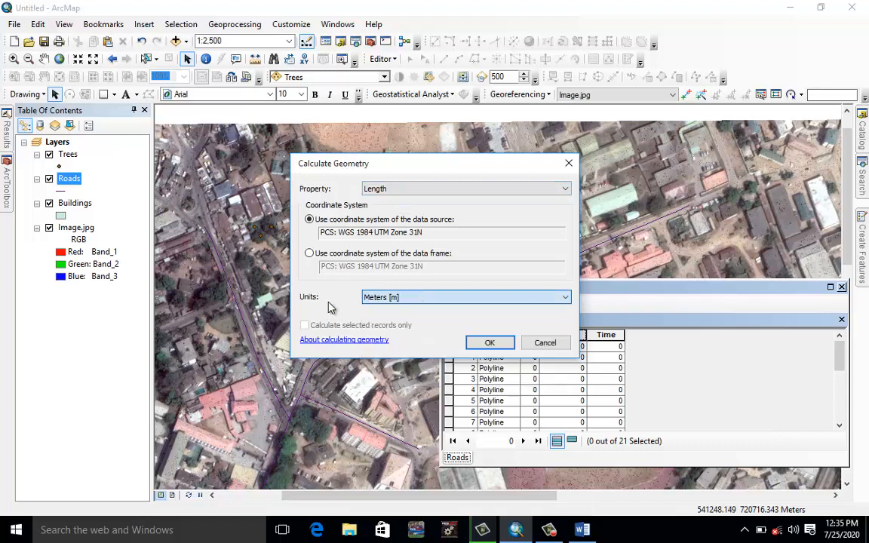
left_click(467, 189)
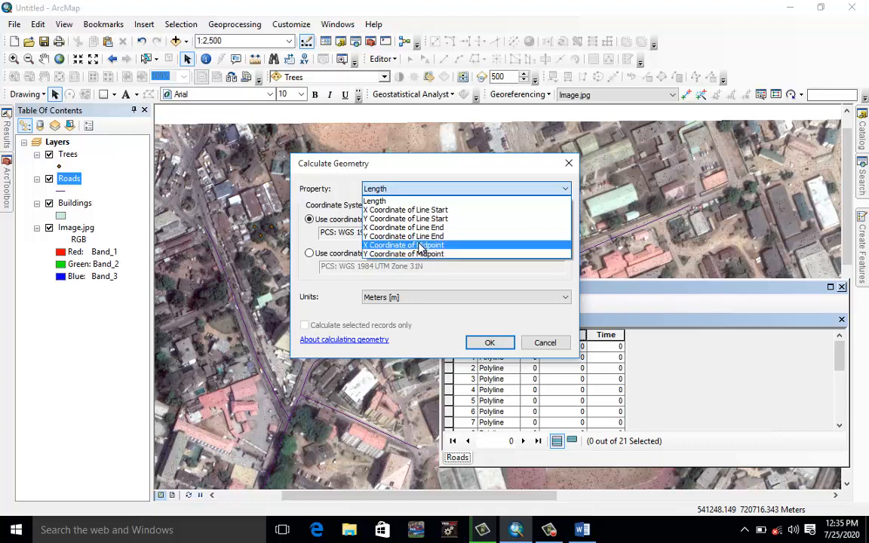
left_click(413, 206)
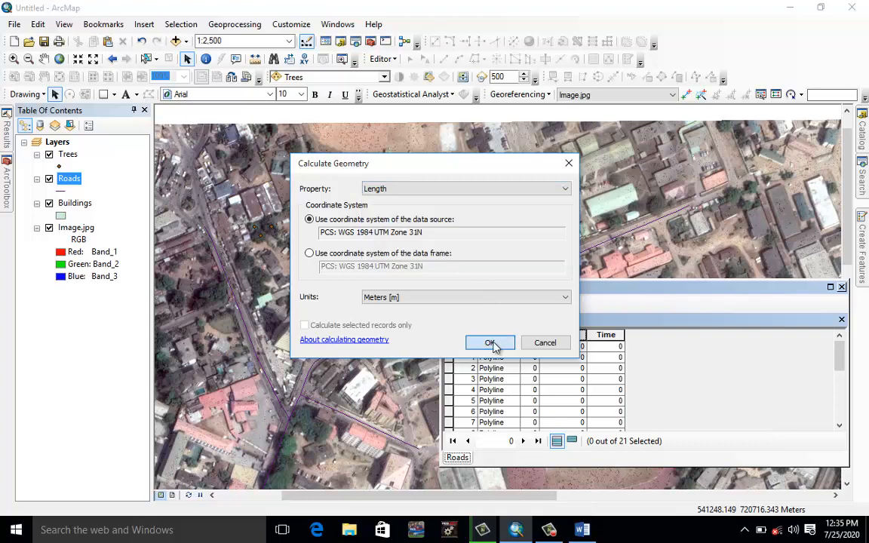
left_click(491, 343)
left_click(400, 288)
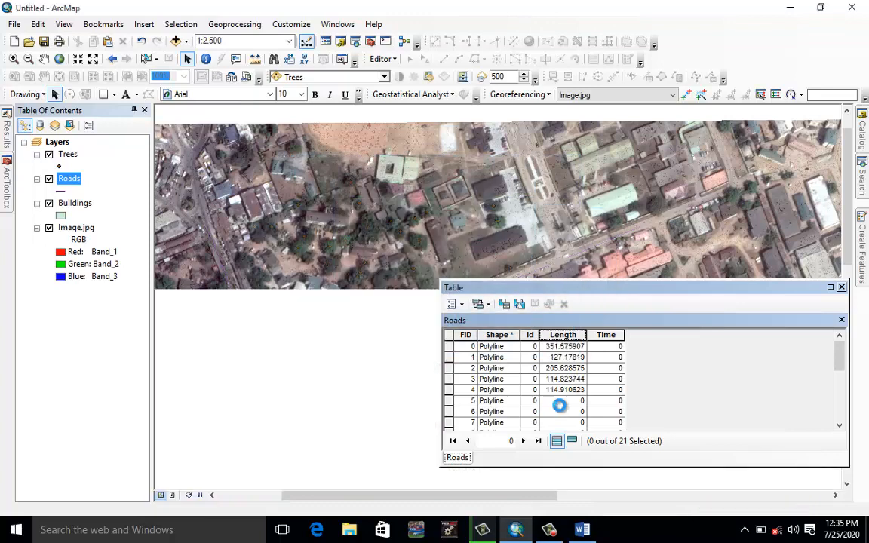
Start editing the Roads layer and delete its zero-length records, FID 5 through 20.
scroll(577, 394, "down", 1)
scroll(577, 394, "down", 3)
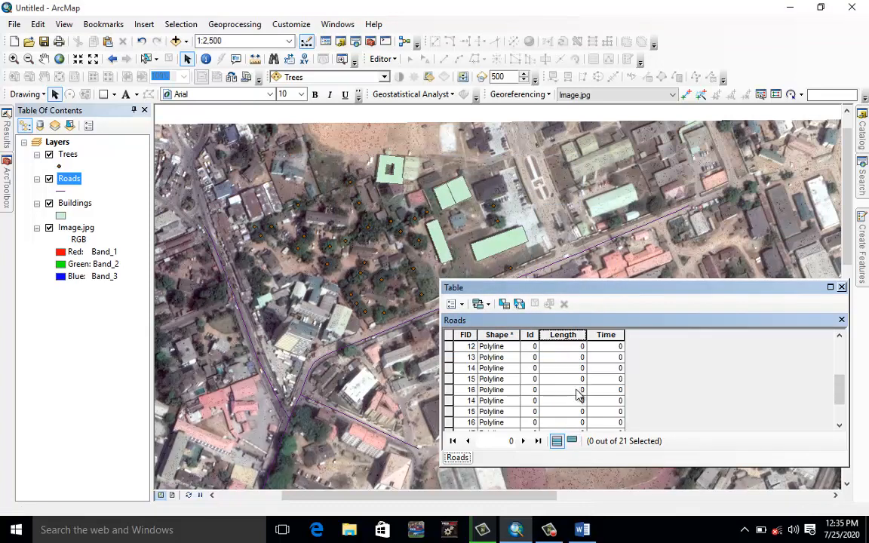
scroll(578, 394, "up", 5)
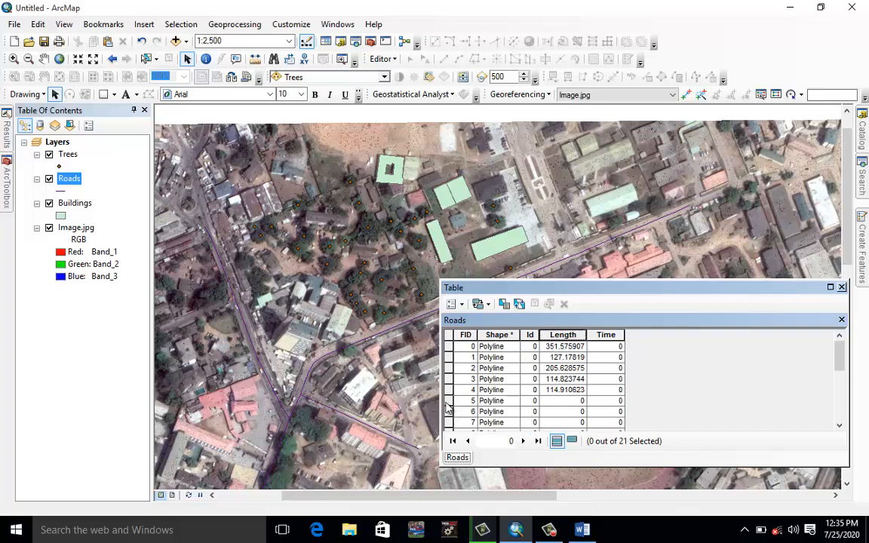
left_click(448, 401)
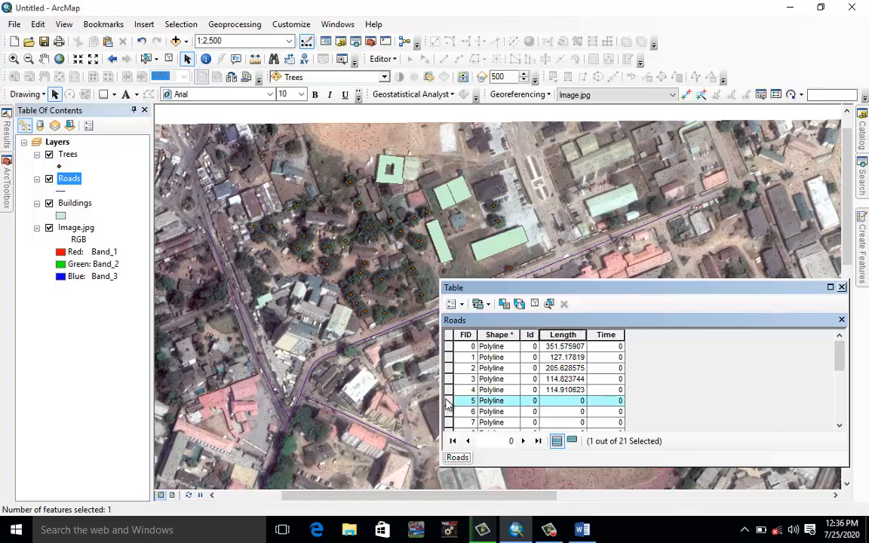
scroll(447, 404, "down", 5)
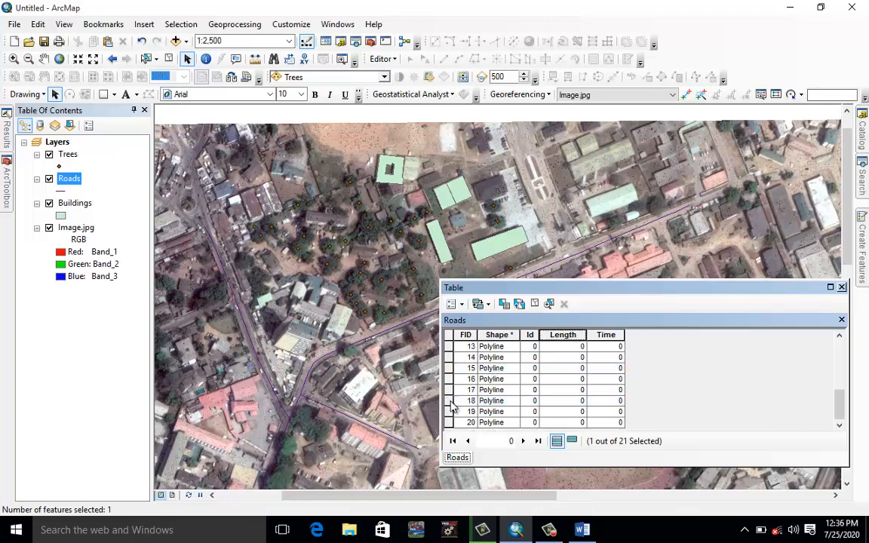
right_click(68, 189)
mouse_move(174, 353)
left_click(300, 353)
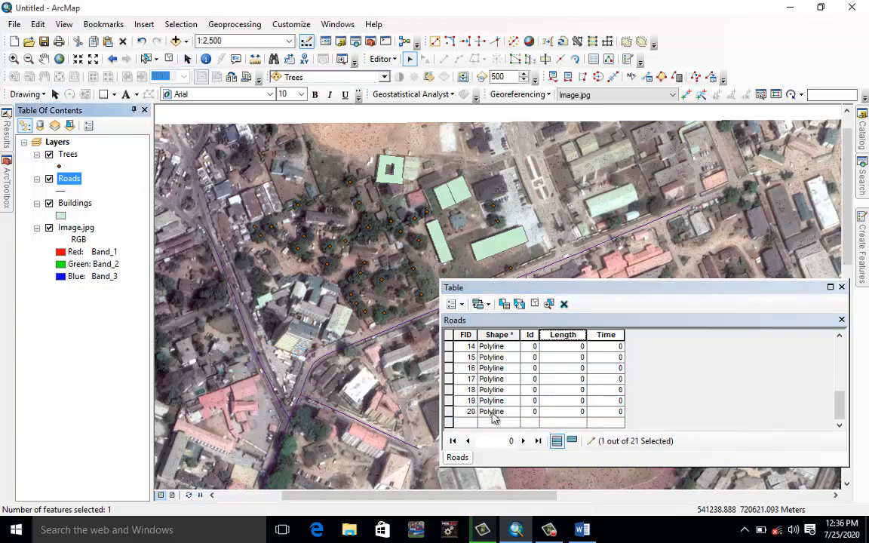
left_click(450, 412, "shift")
scroll(498, 407, "up", 5)
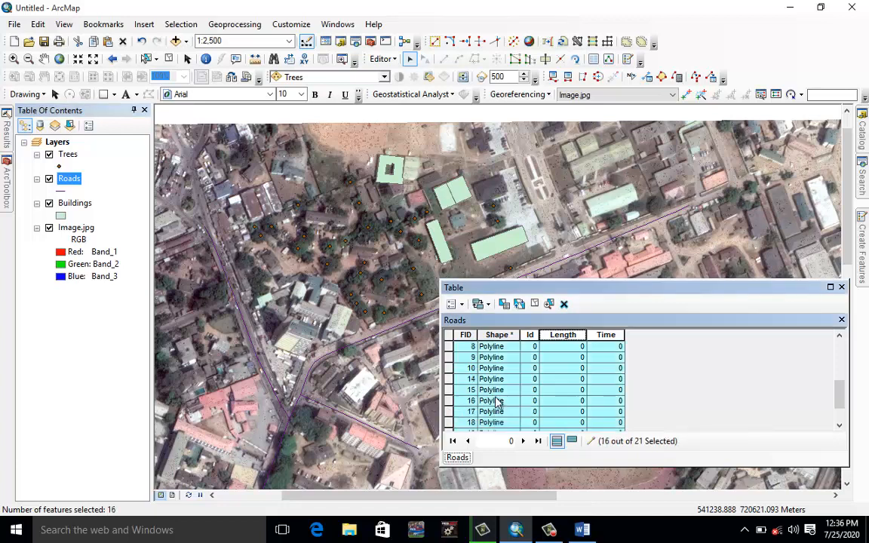
scroll(337, 326, "up", 2)
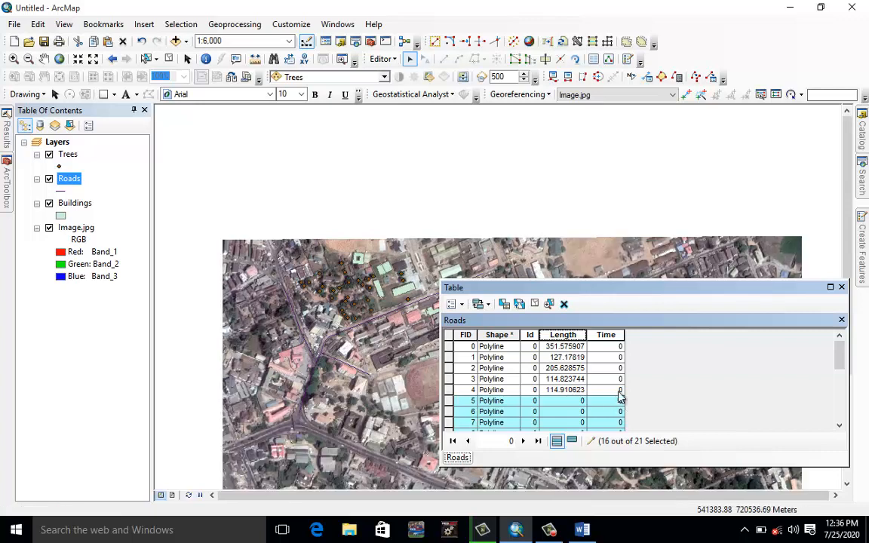
left_click(564, 304)
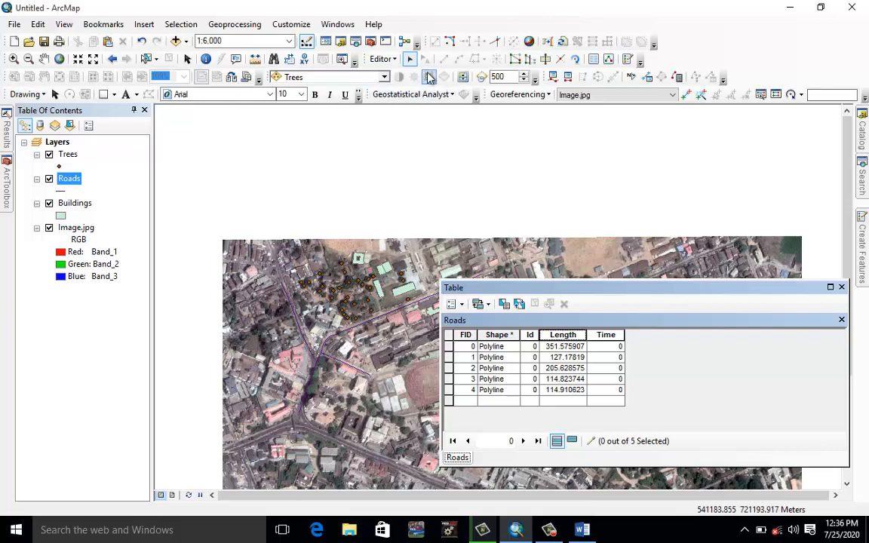
Stop editing the Roads layer and move its attribute table higher over the map.
left_click(391, 63)
left_click(388, 62)
left_click(385, 63)
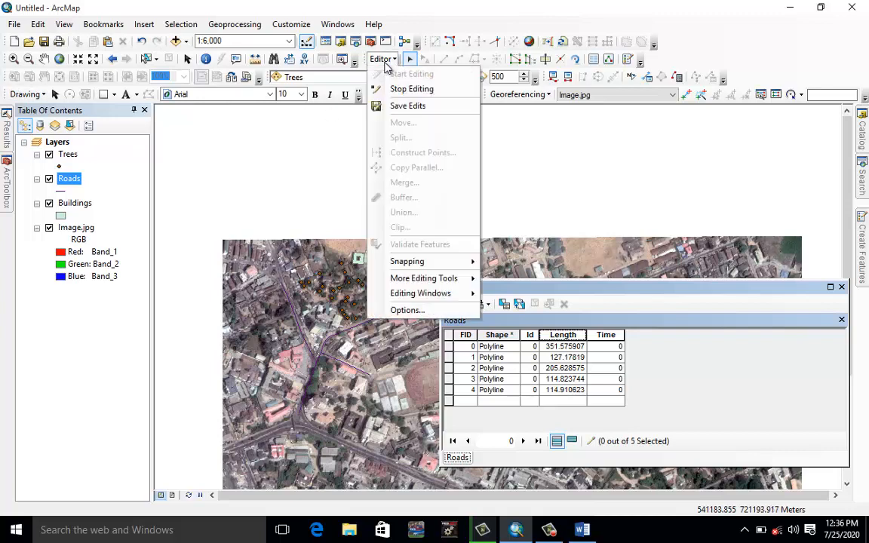
left_click(436, 89)
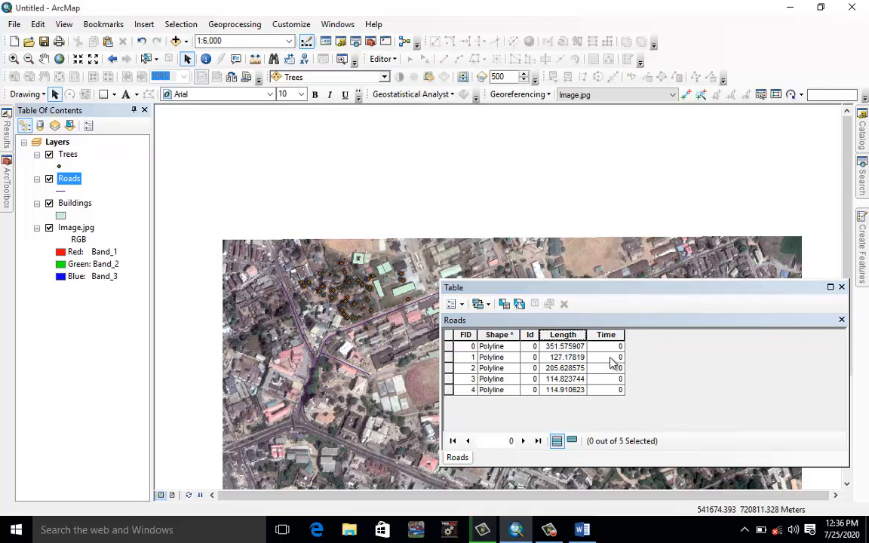
left_click_drag(654, 296, 662, 163)
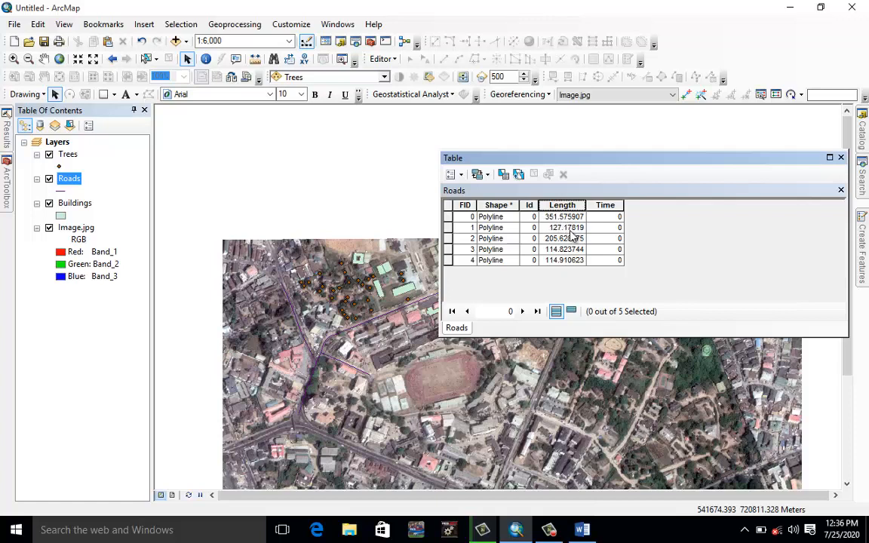
Switch to Word and draw a freehand letter S, about 0.77" high and 1.12" wide, below the ellipse.
left_click(585, 529)
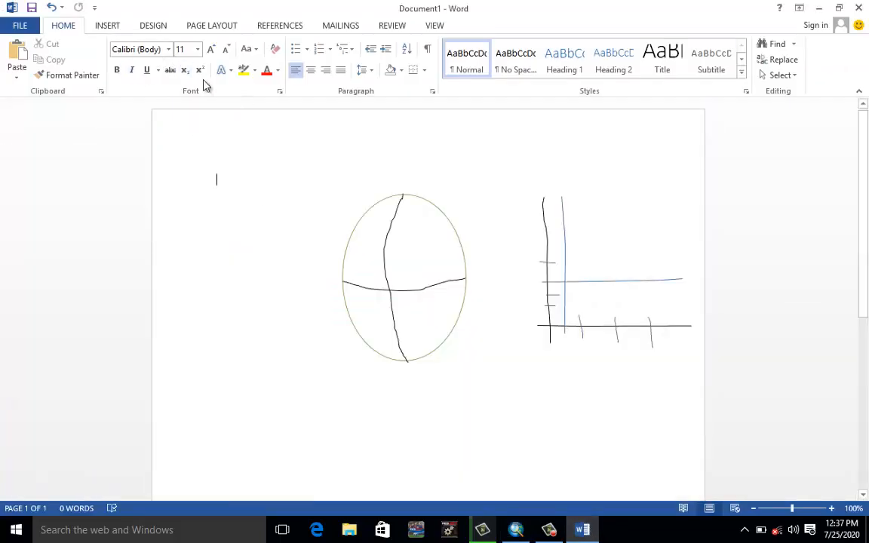
left_click(106, 24)
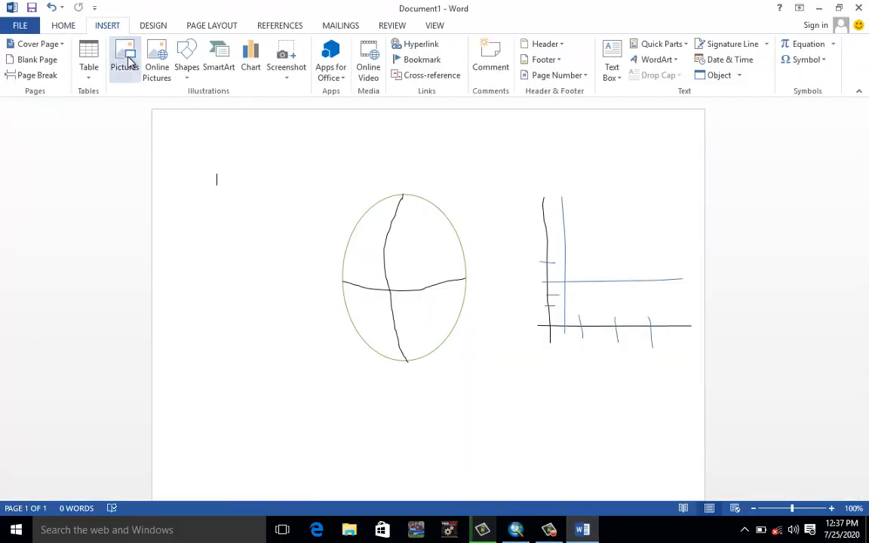
left_click(182, 75)
left_click(186, 123)
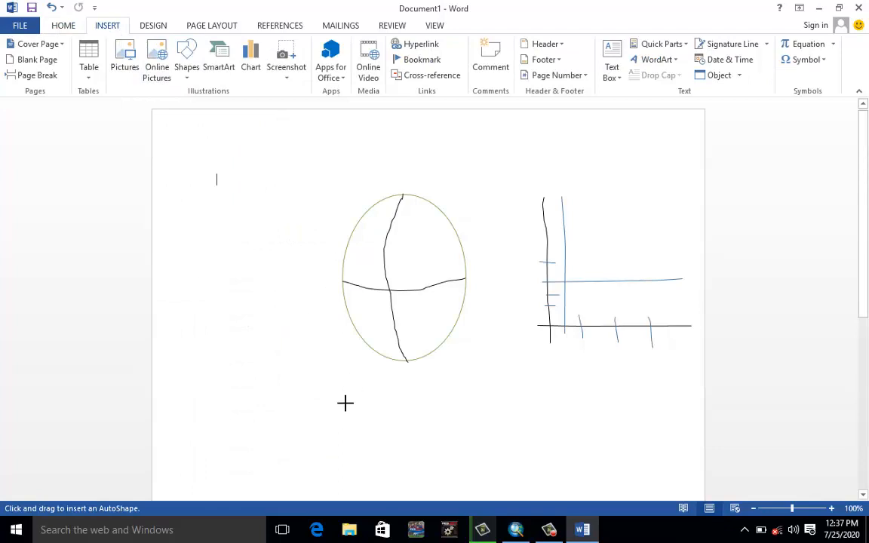
mouse_move(415, 395)
left_mouse_down()
mouse_move(353, 444)
mouse_move(343, 429)
left_mouse_up()
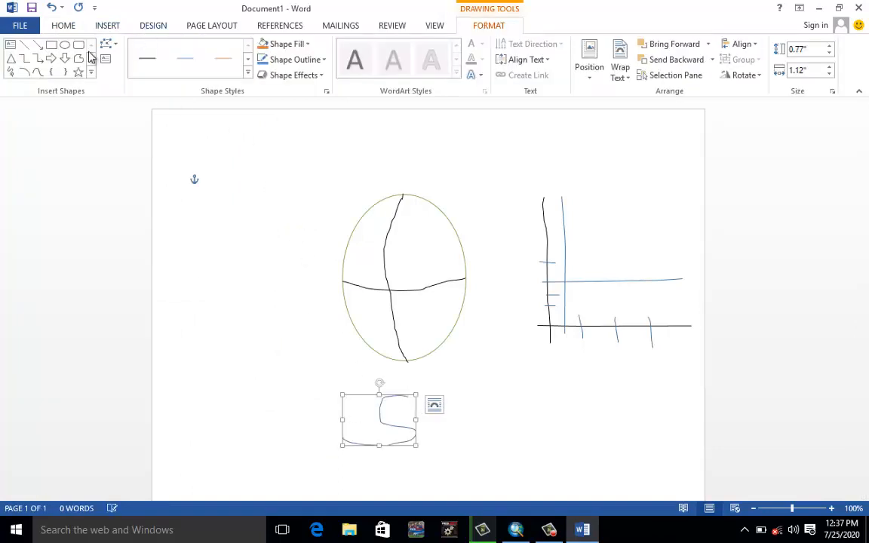
Draw a freehand equals sign beside the S from two horizontal strokes about 0.92" and 0.98" long.
left_click(12, 70)
left_click_drag(454, 417, 517, 417)
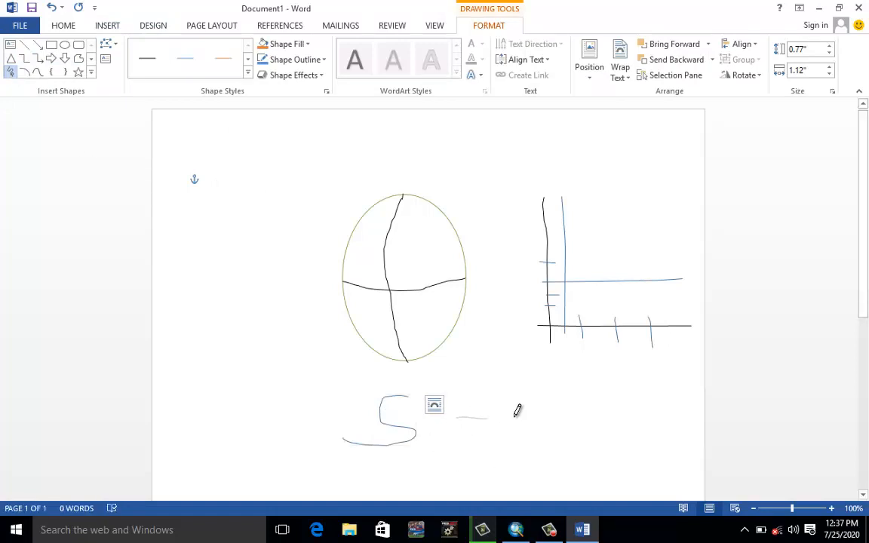
left_click(456, 441)
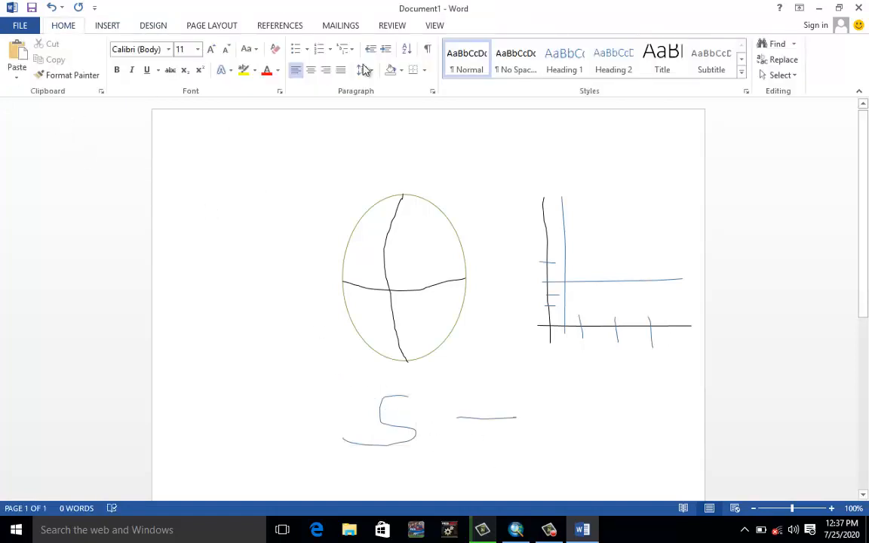
left_click(492, 418)
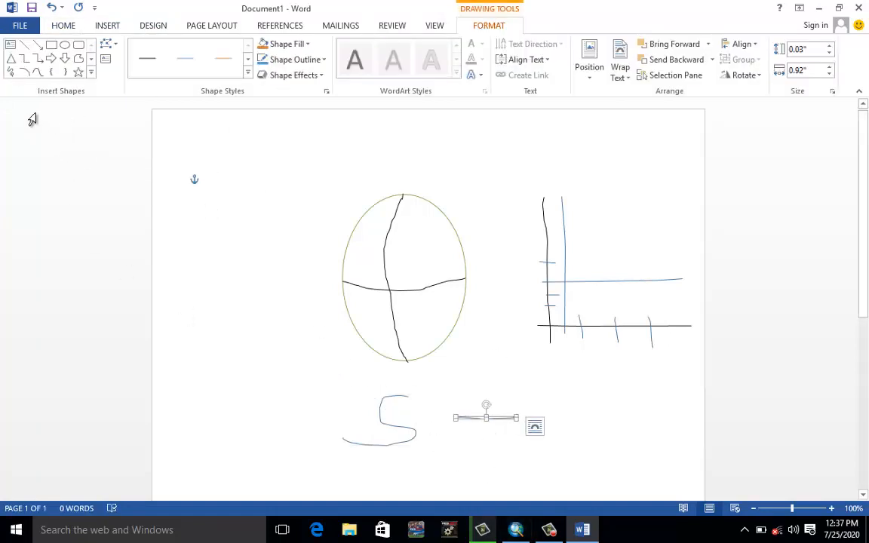
left_click(9, 71)
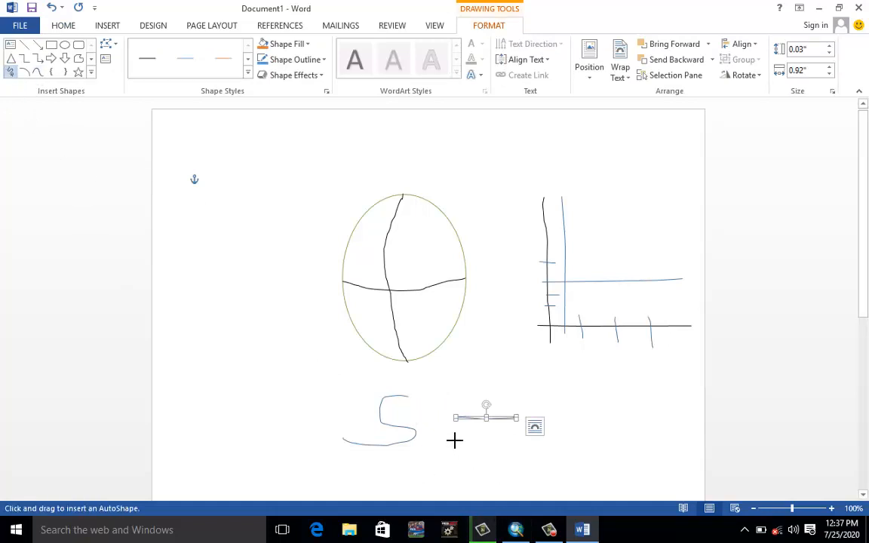
left_click_drag(453, 435, 519, 438)
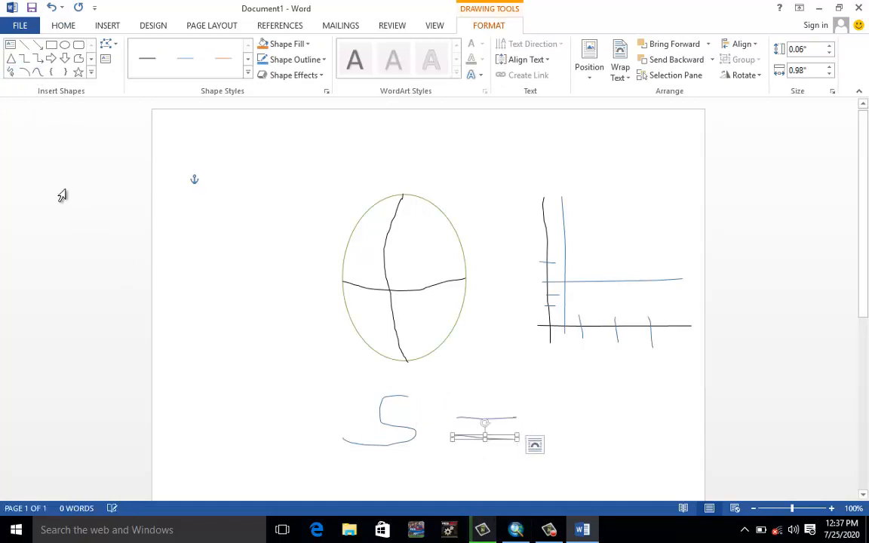
After the equals sign, draw a freehand D about 0.64" high with a fraction bar about 1.73" long beneath it.
left_click(11, 70)
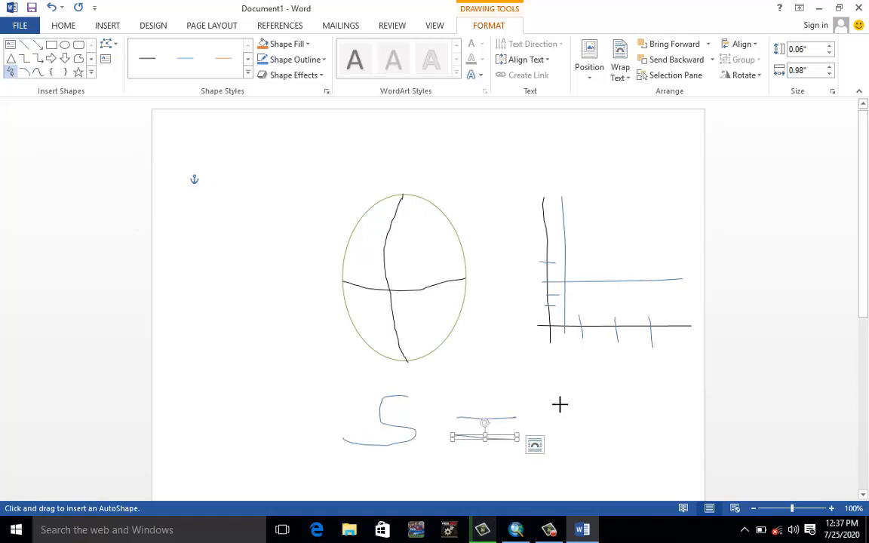
mouse_move(570, 382)
left_mouse_down()
mouse_move(583, 412)
mouse_move(596, 408)
mouse_move(593, 386)
mouse_move(578, 372)
mouse_move(571, 379)
left_mouse_up()
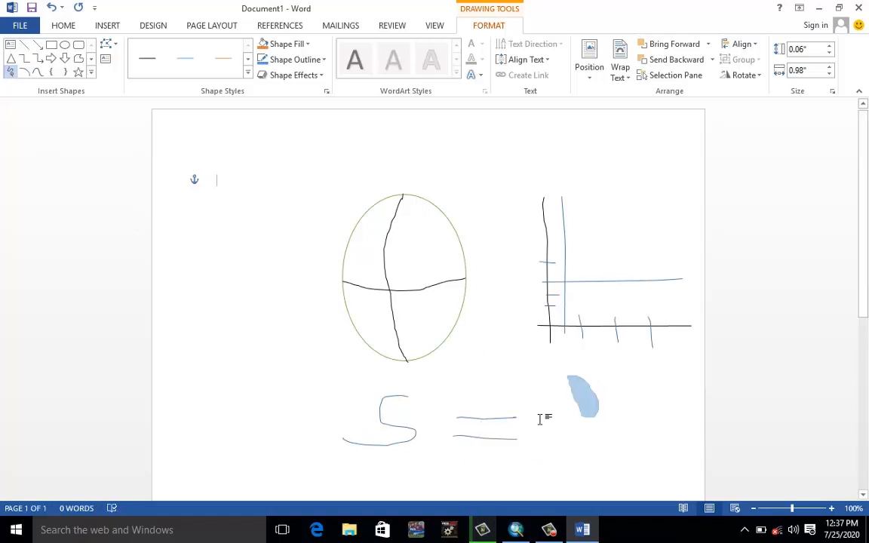
left_click(132, 70)
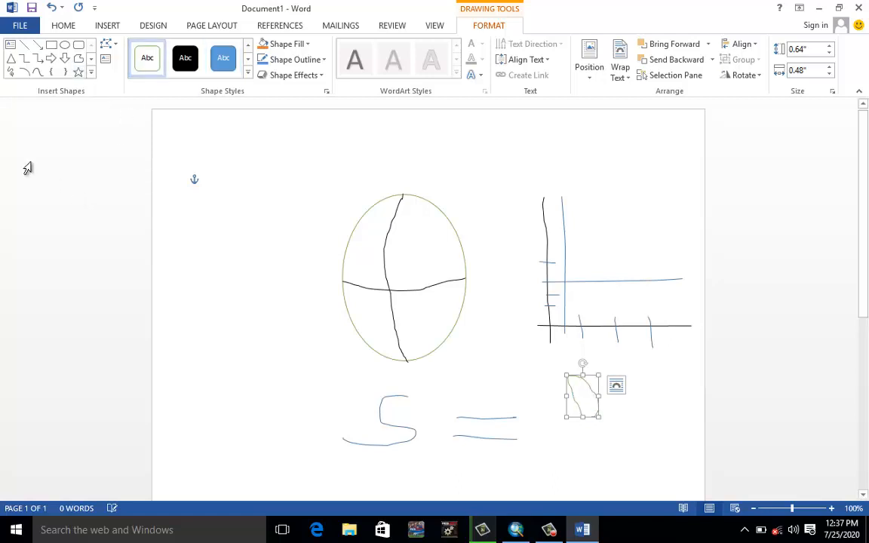
left_click(10, 72)
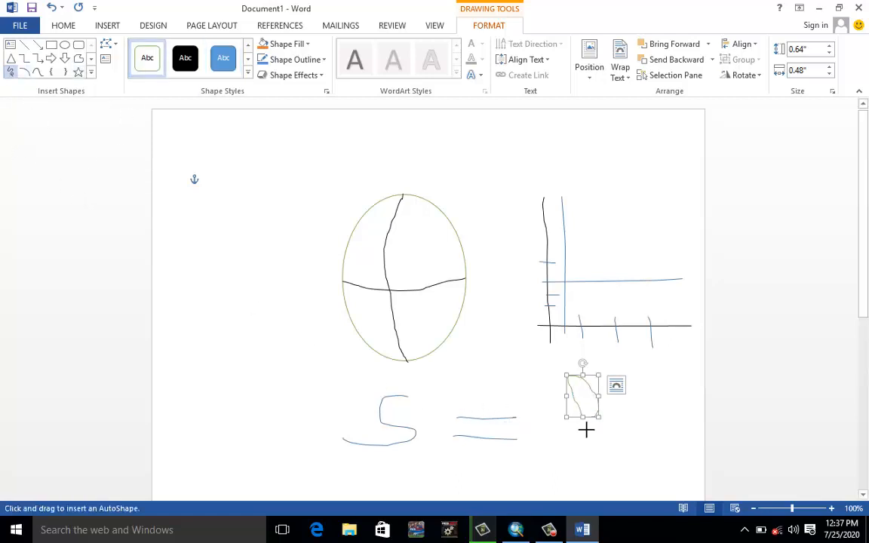
left_click_drag(559, 419, 669, 425)
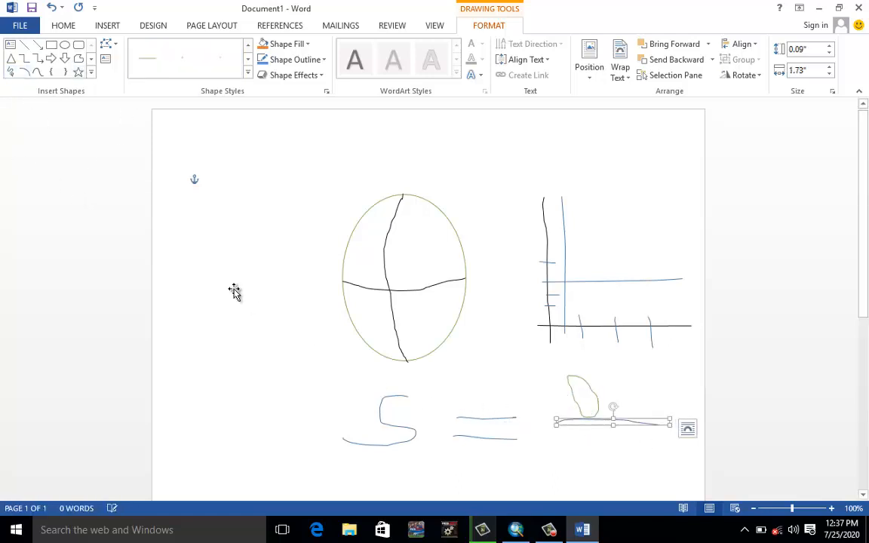
Draw a T below the fraction bar, with a crossbar about 1.24" wide and a stem about 0.85" high, and switch to ArcMap.
left_click(11, 71)
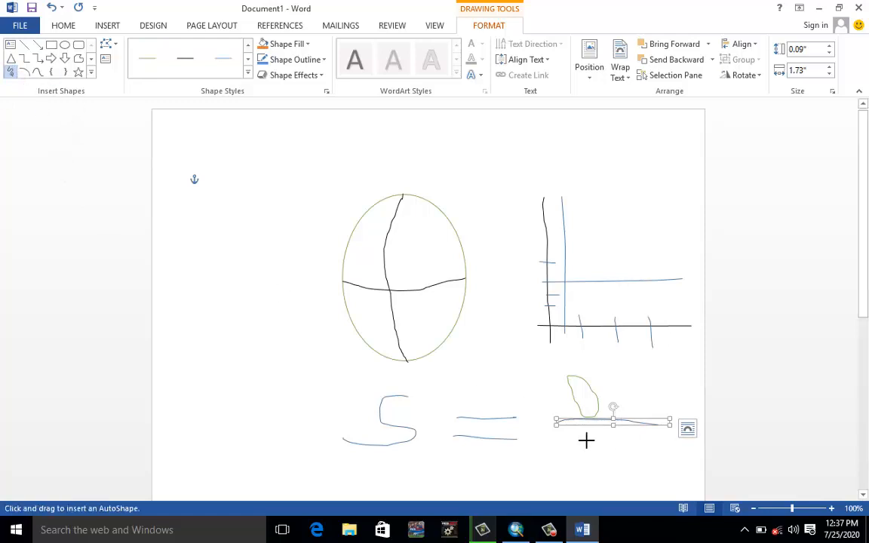
left_click_drag(567, 442, 649, 442)
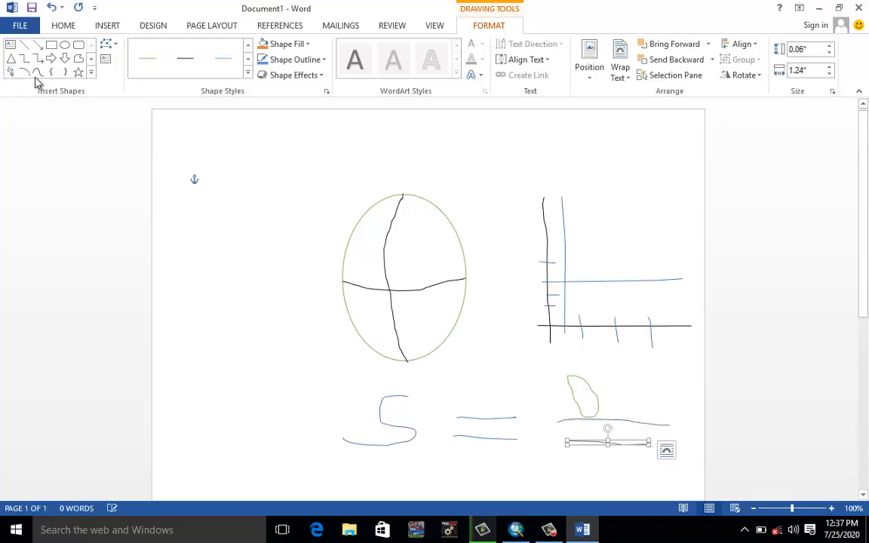
left_click(10, 71)
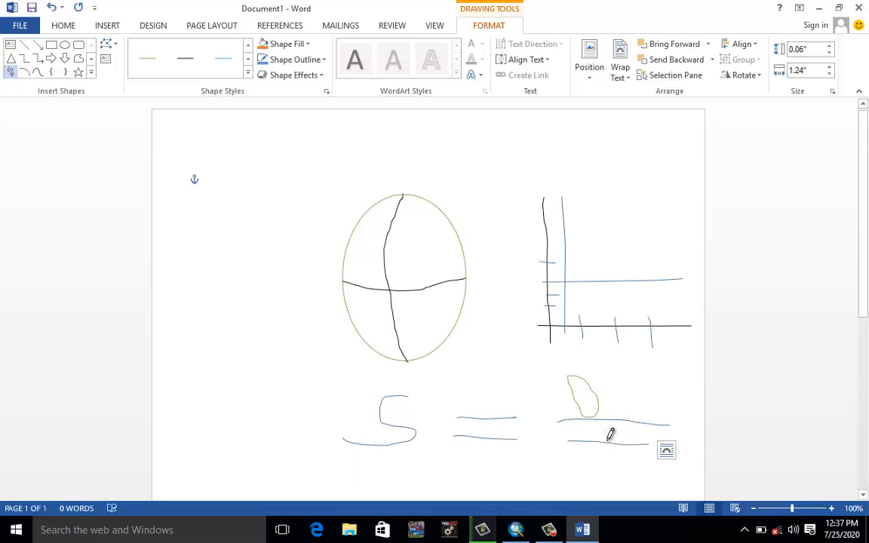
left_click_drag(611, 441, 612, 496)
scroll(626, 432, "down", 2)
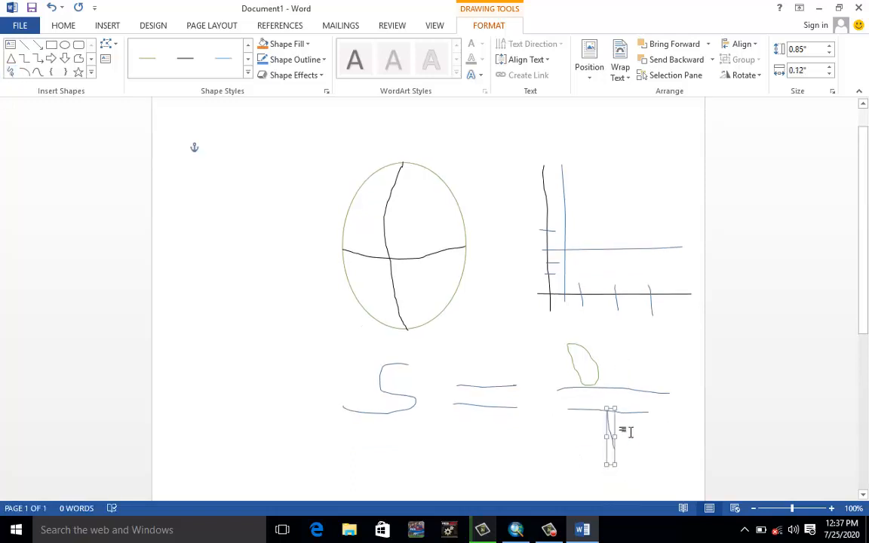
left_click(504, 475)
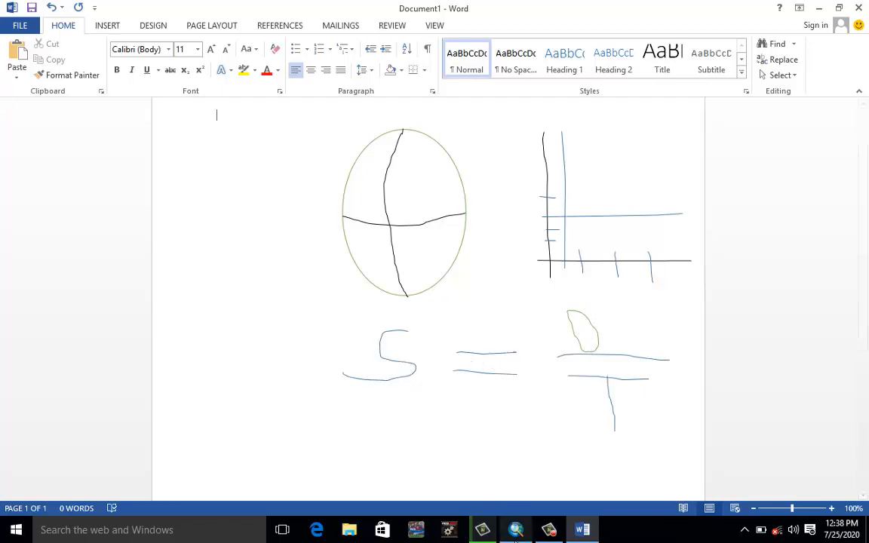
left_click(483, 530)
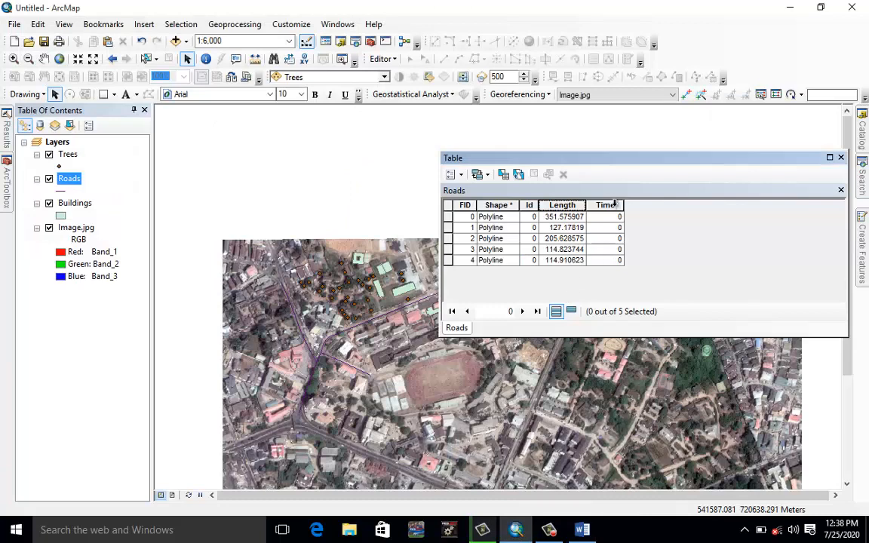
Calculate the Roads table's Time field with a Field Calculator expression based on Length divided by 10 in parentheses.
right_click(615, 206)
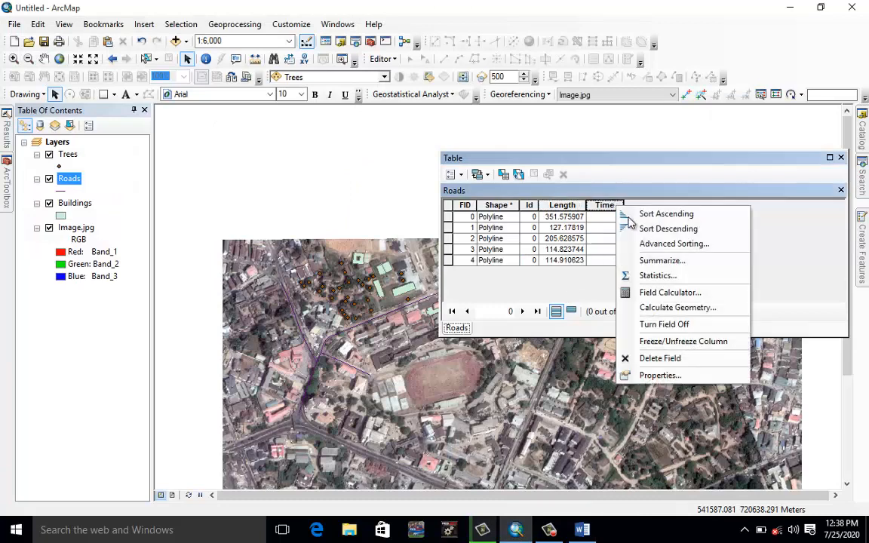
left_click(691, 298)
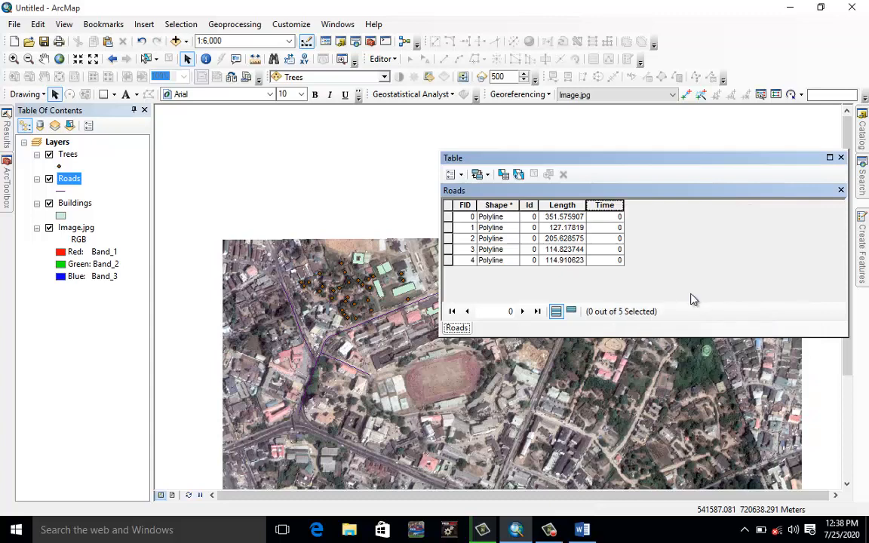
left_click(400, 289)
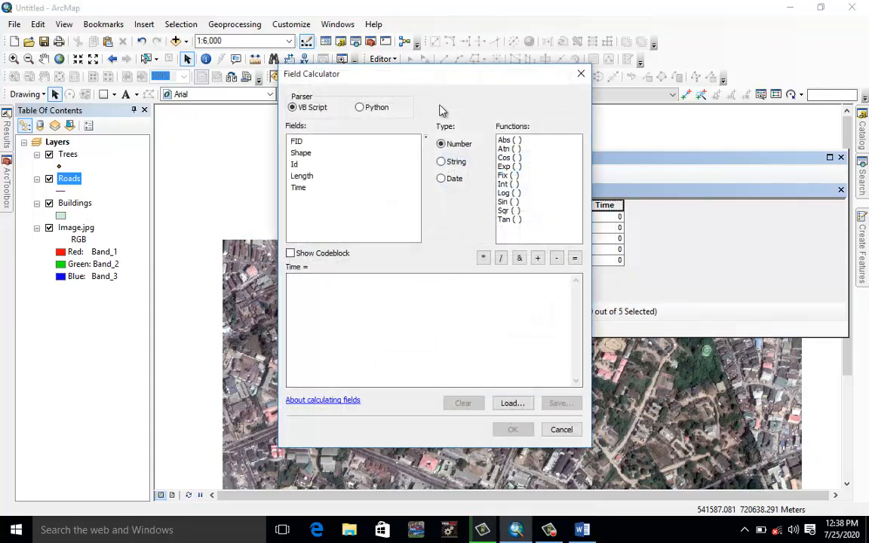
left_click_drag(456, 81, 326, 87)
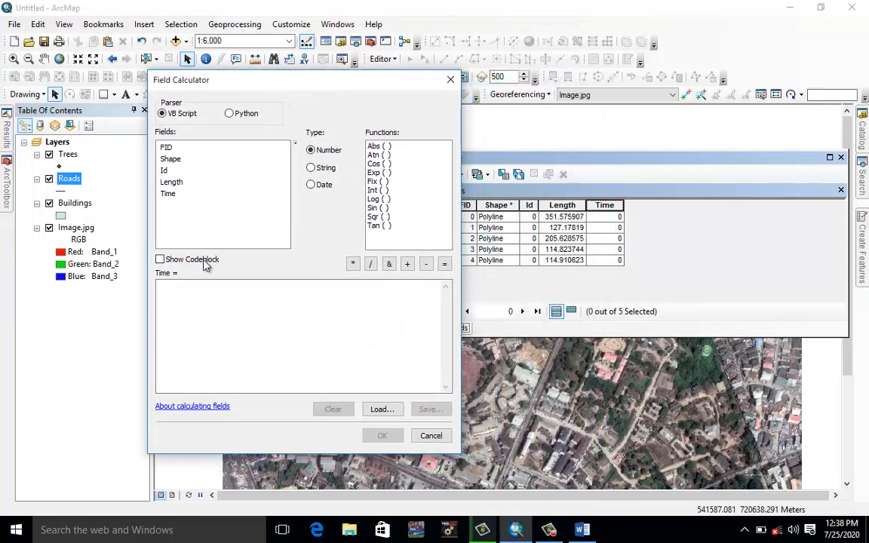
double_click(169, 183)
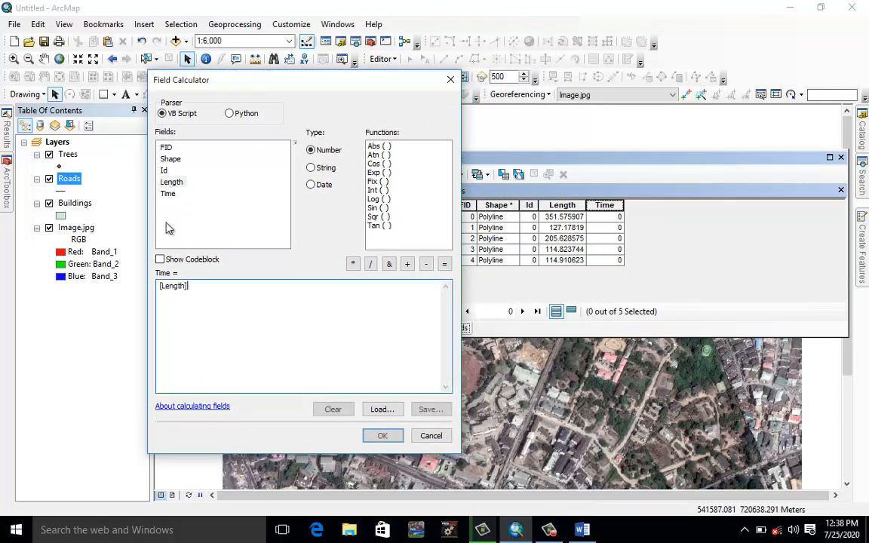
left_click(369, 266)
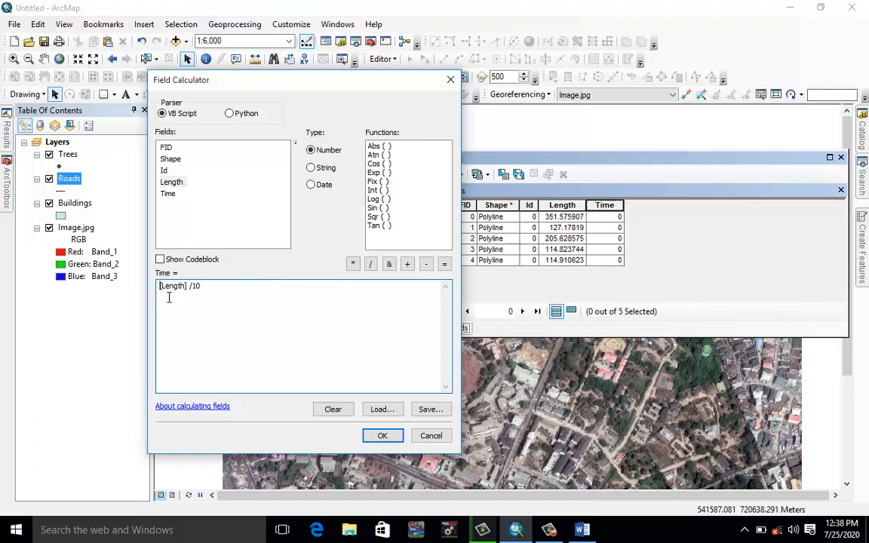
type("(")
left_click(383, 437)
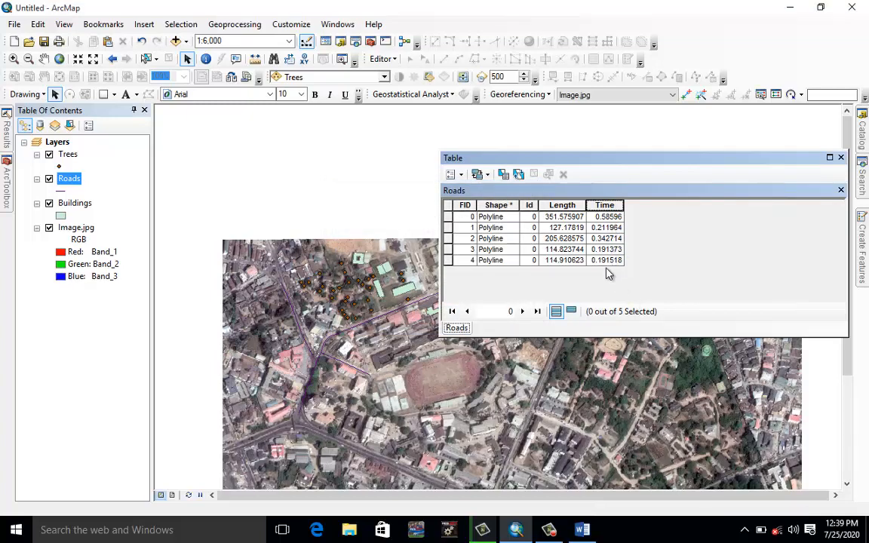
Recalculate the Roads table's Time field with the Field Calculator expression ([Length] /10).
right_click(605, 206)
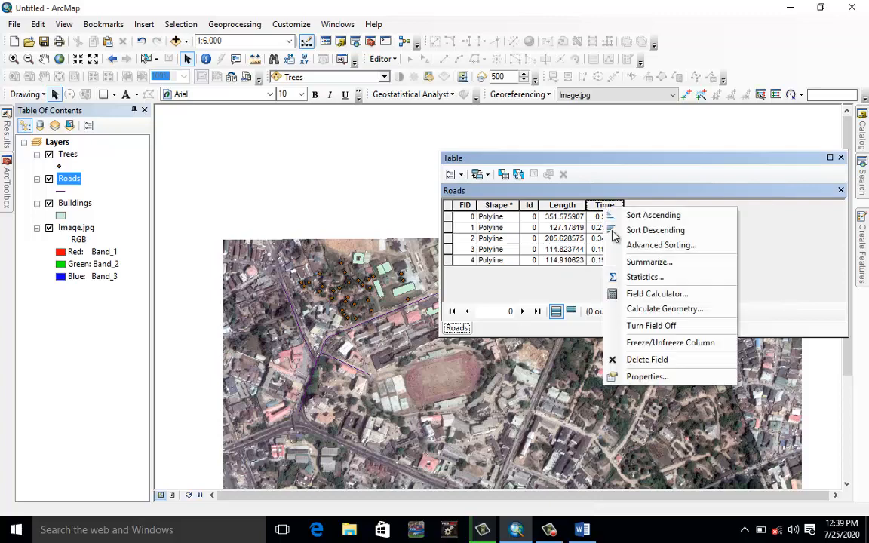
left_click(679, 294)
left_click(403, 289)
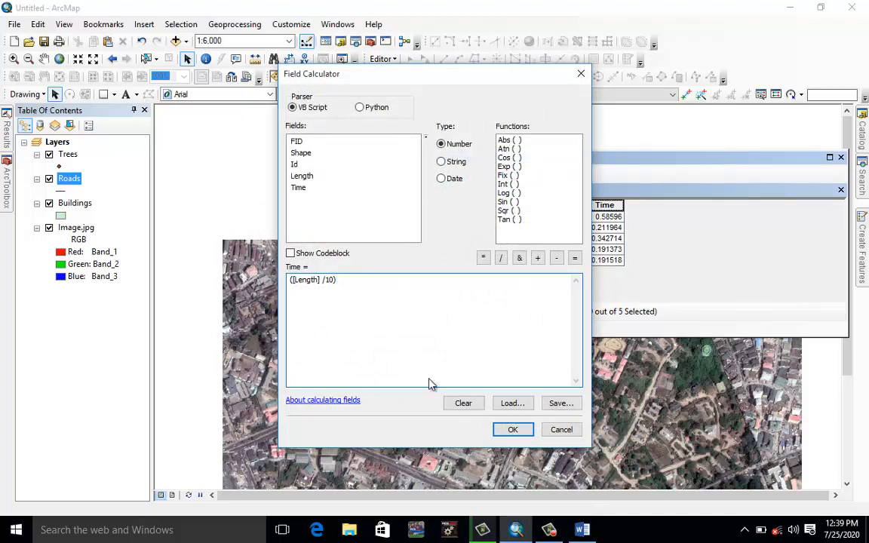
left_click(513, 430)
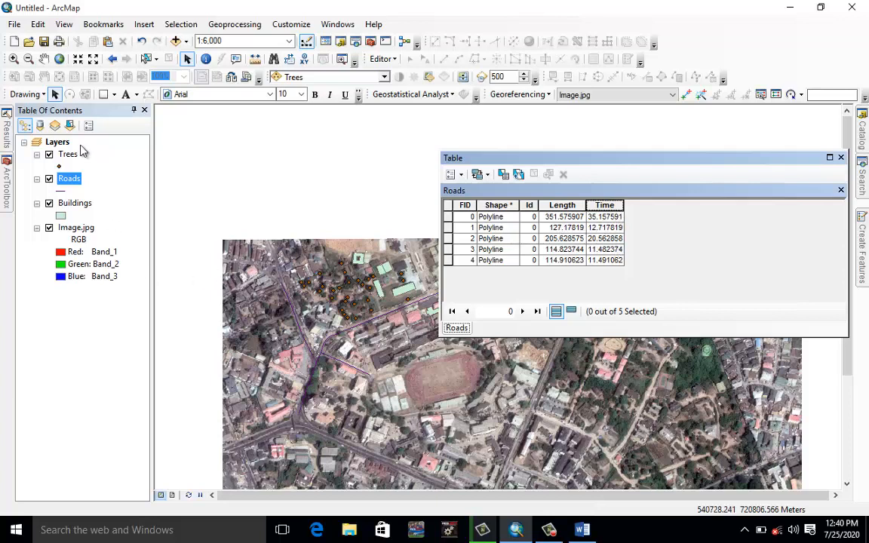
Open the Buildings attribute table and calculate its Area field with Calculate Geometry, using the data source's coordinate system and Square Meters [sq m].
right_click(85, 212)
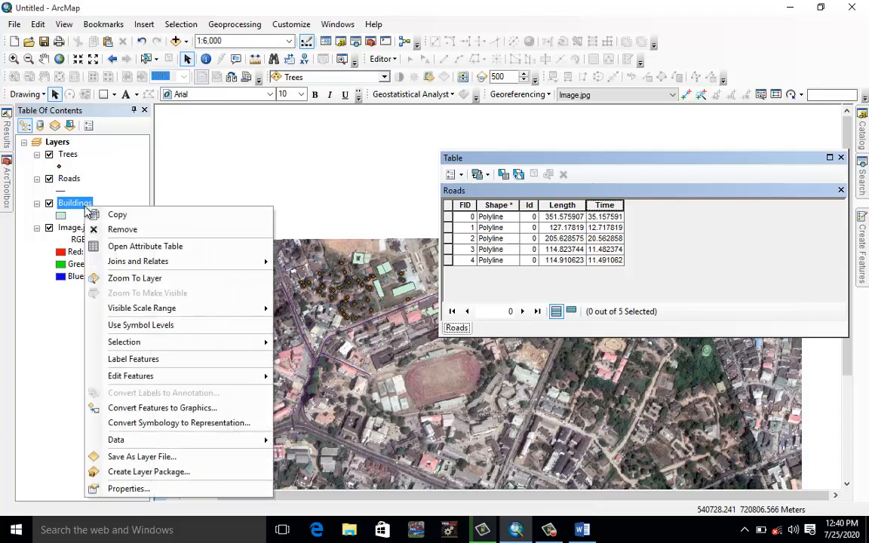
left_click(121, 245)
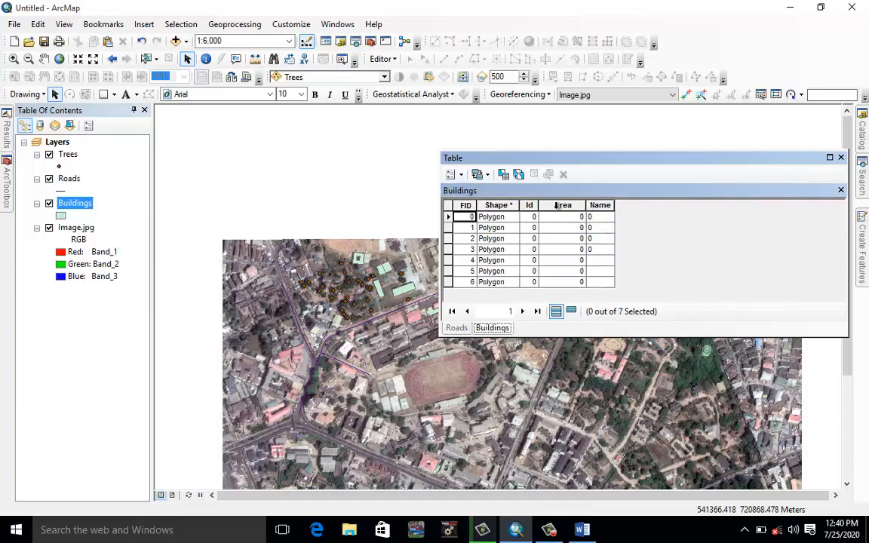
right_click(558, 205)
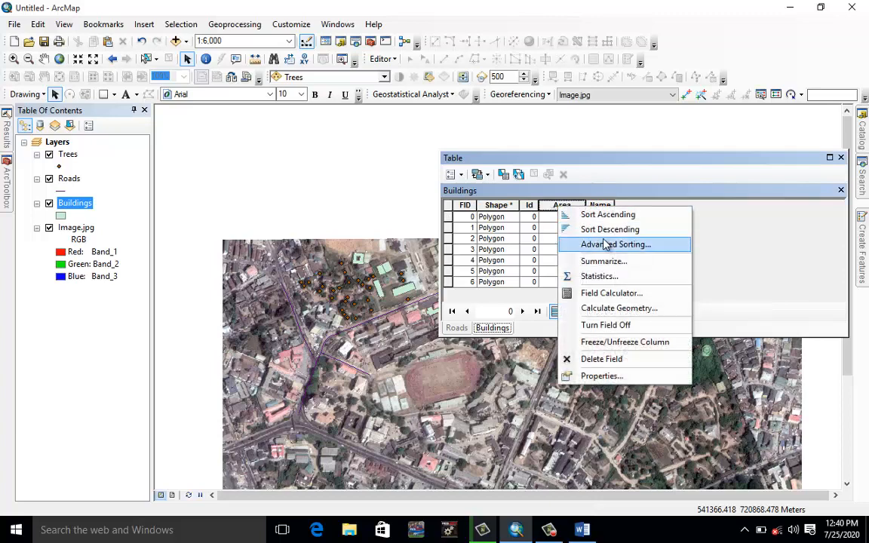
left_click(619, 308)
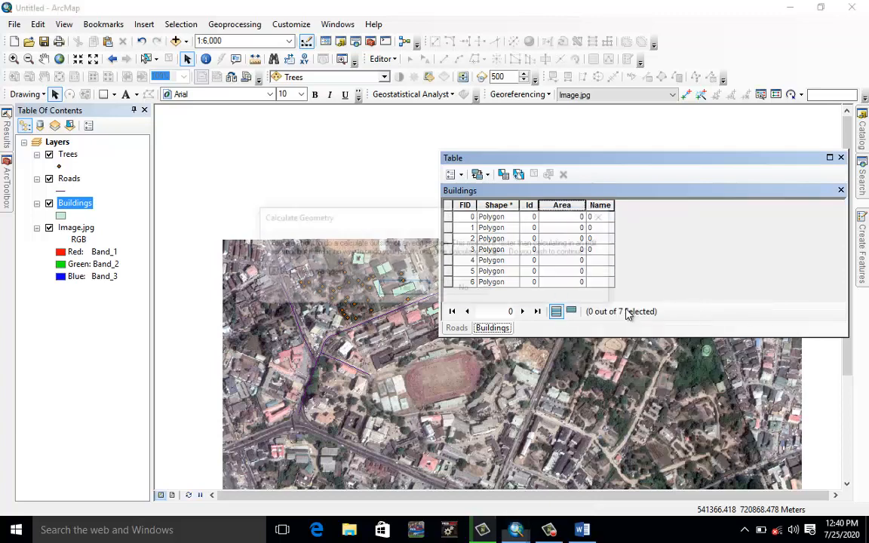
left_click(399, 288)
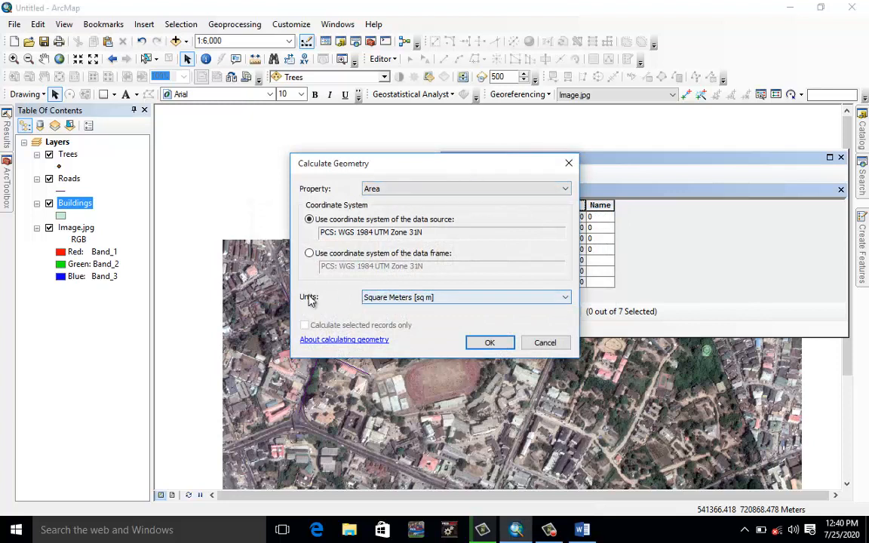
left_click(460, 298)
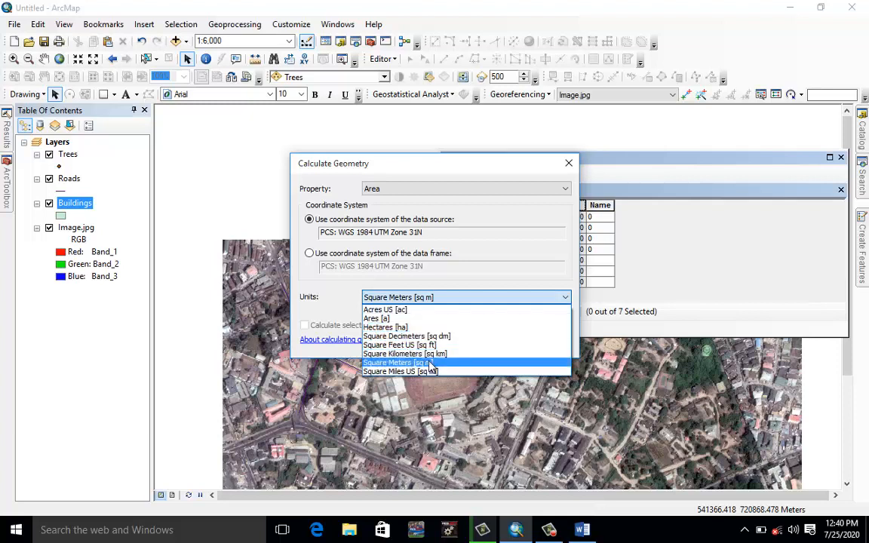
left_click(365, 291)
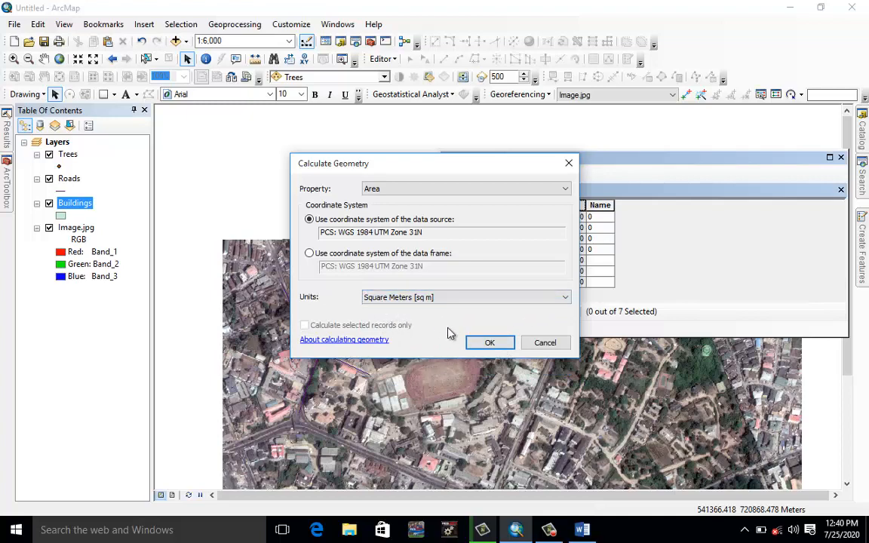
left_click(489, 344)
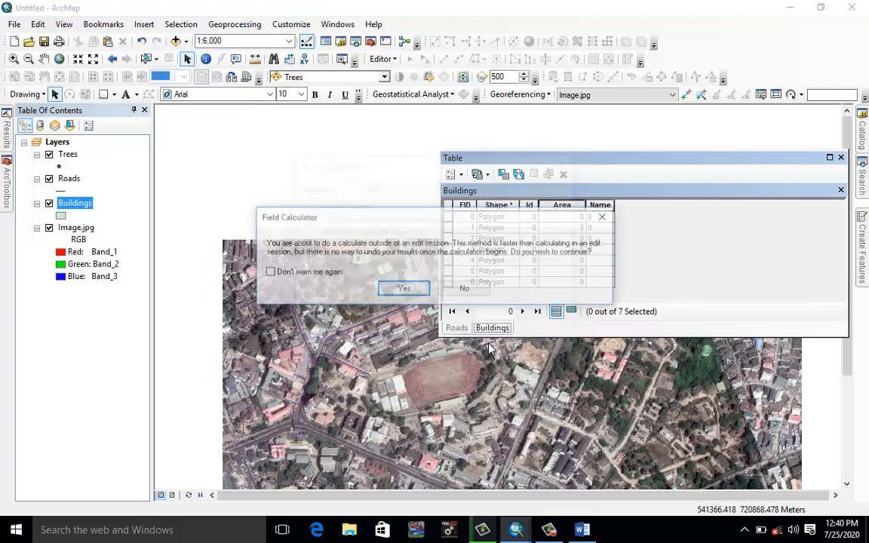
left_click(405, 290)
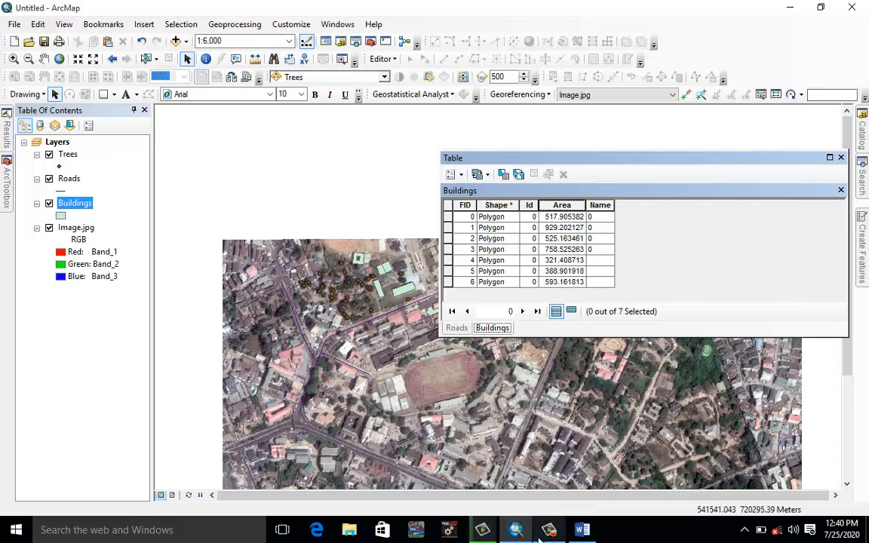
mouse_move(550, 530)
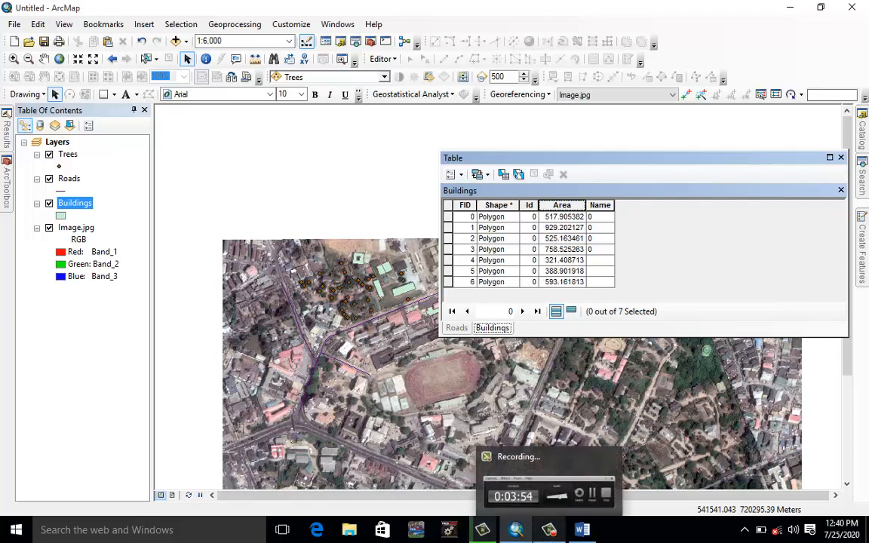
left_click(550, 533)
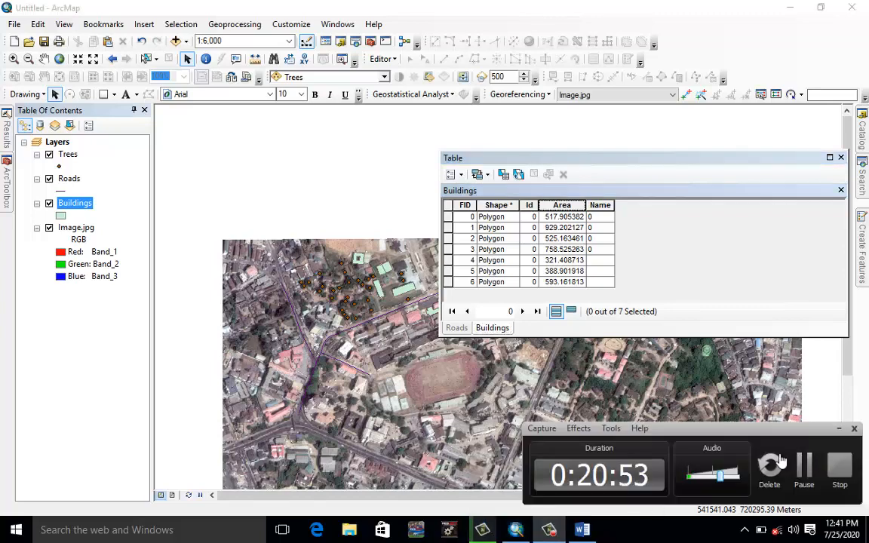